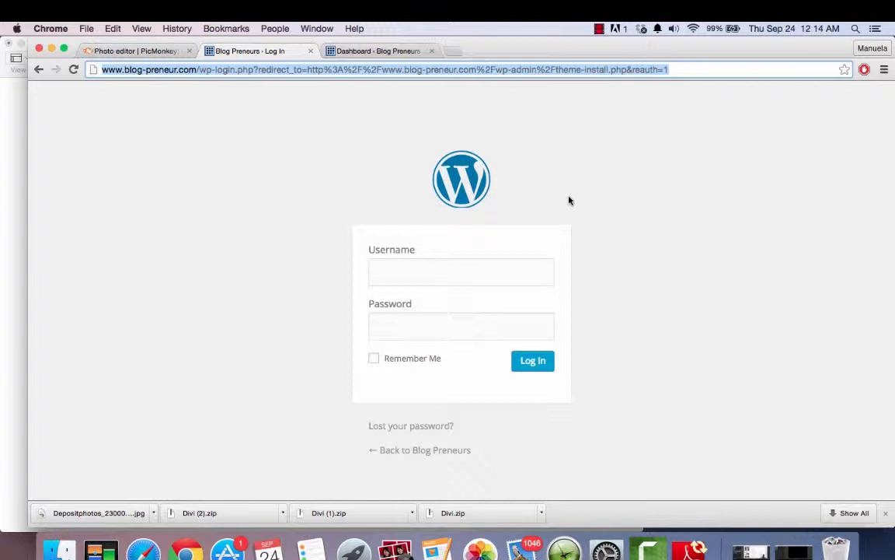
left_click(239, 73)
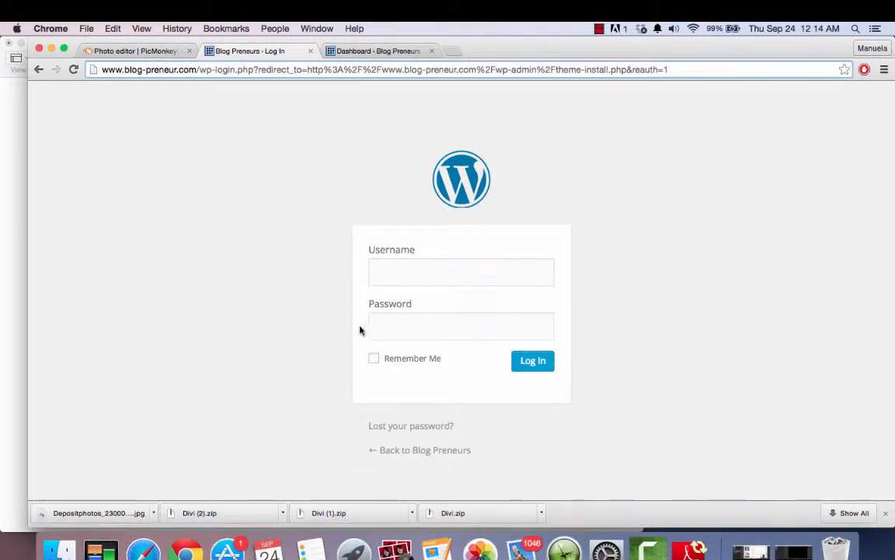
left_click(504, 275)
left_click(486, 324)
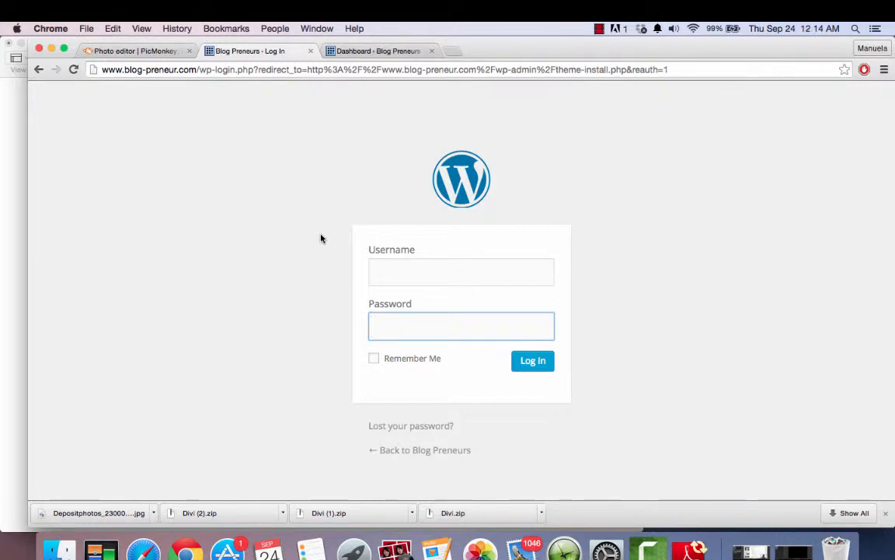
- Switch to the logged-in Blog Preneurs dashboard and look over its overview sections
left_click(372, 52)
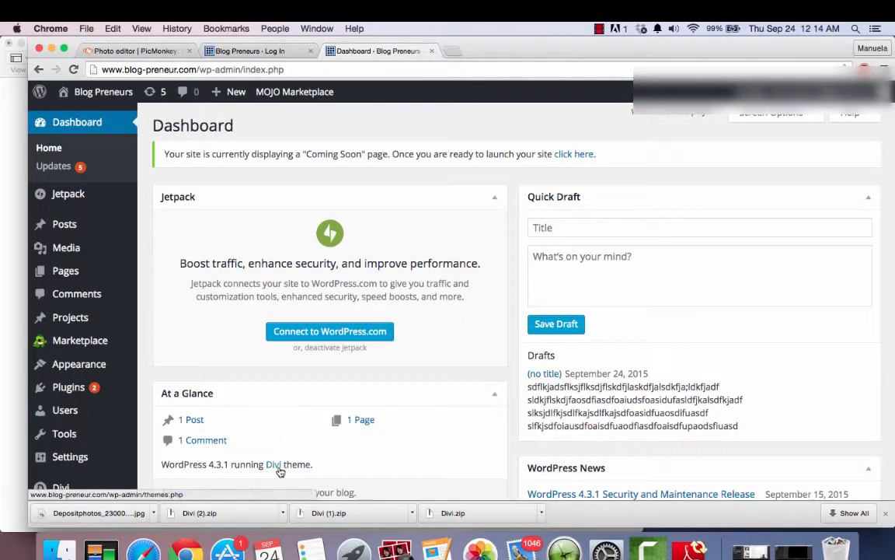
scroll(376, 462, "down", 2)
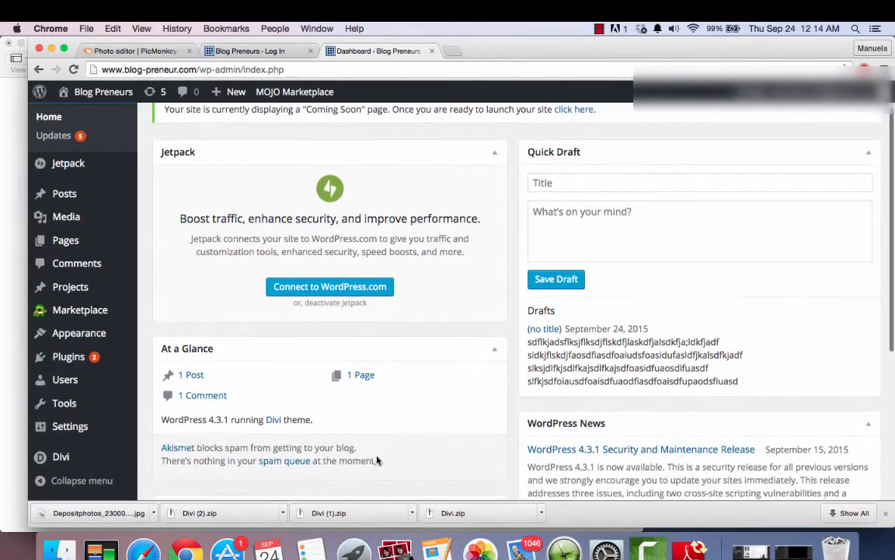
scroll(376, 458, "up", 2)
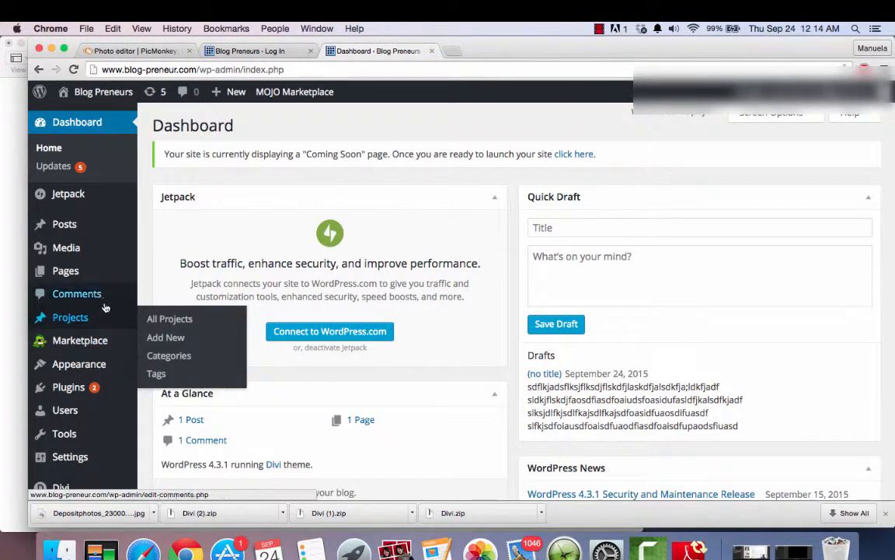
- Go to the list of all posts and move the untitled draft to the trash
mouse_move(63, 245)
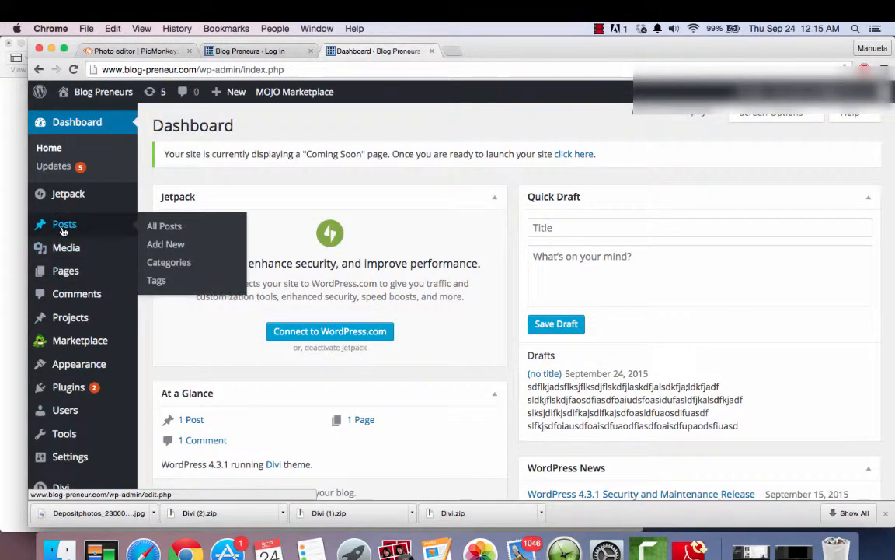
left_click(64, 229)
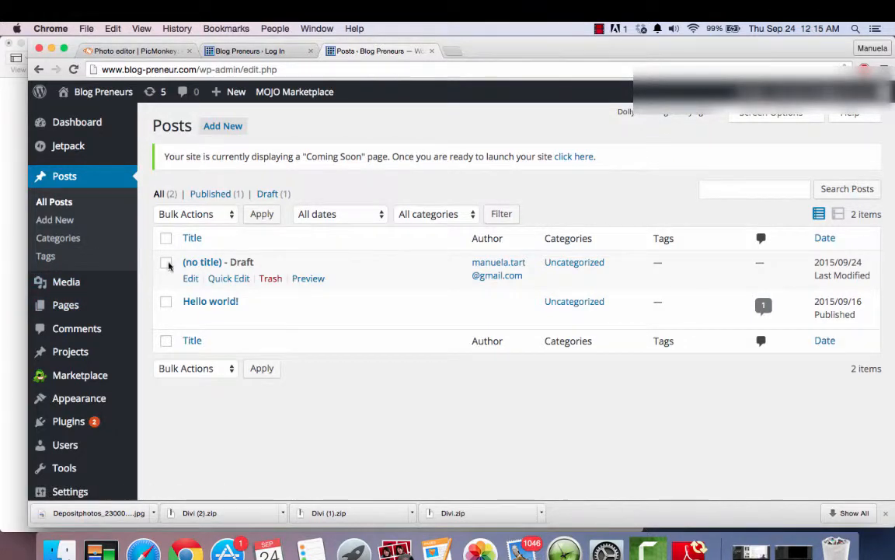
left_click(244, 278)
left_click(268, 279)
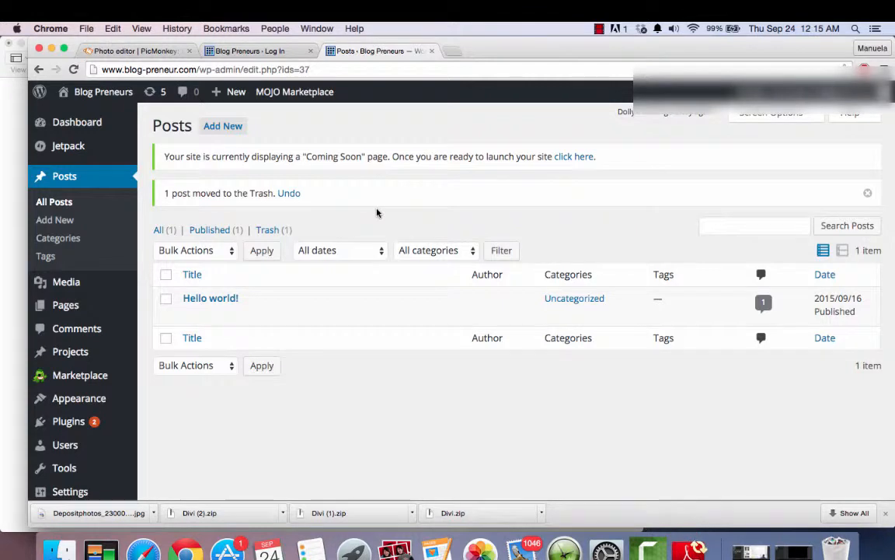
- Create a new post with the title "Welcome To Blog Preneurs!"
left_click(227, 133)
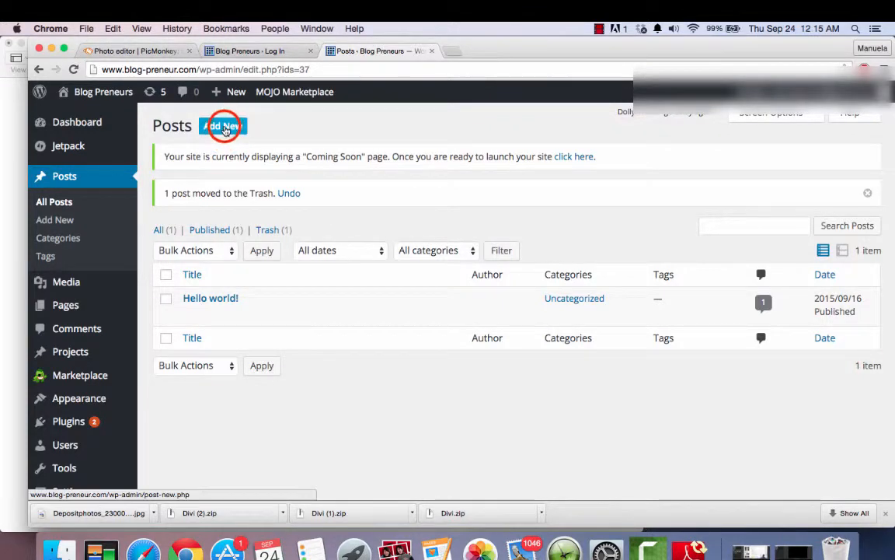
left_click(225, 131)
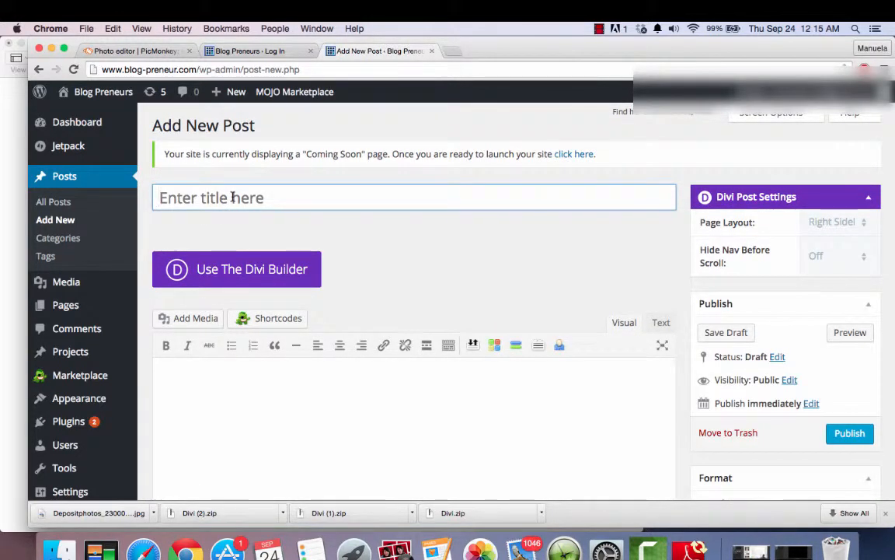
type("Welco")
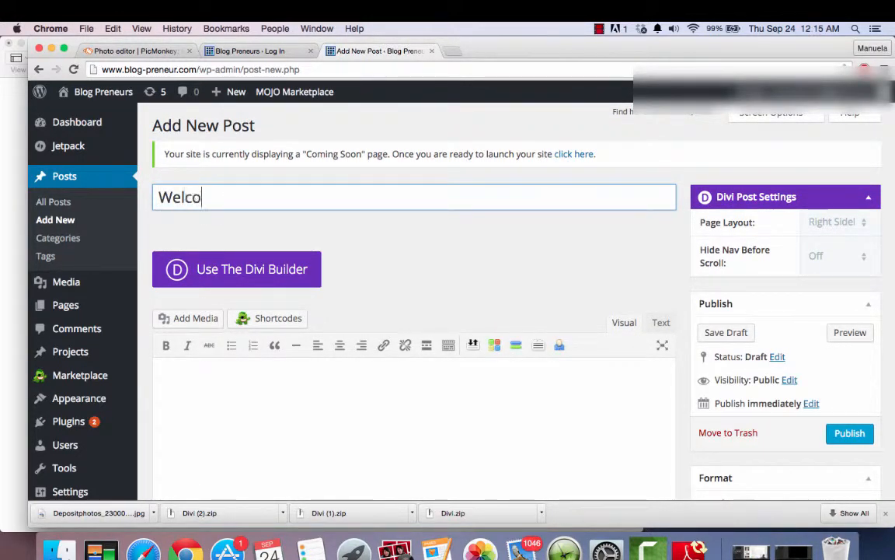
type("me To Blog Preneurs")
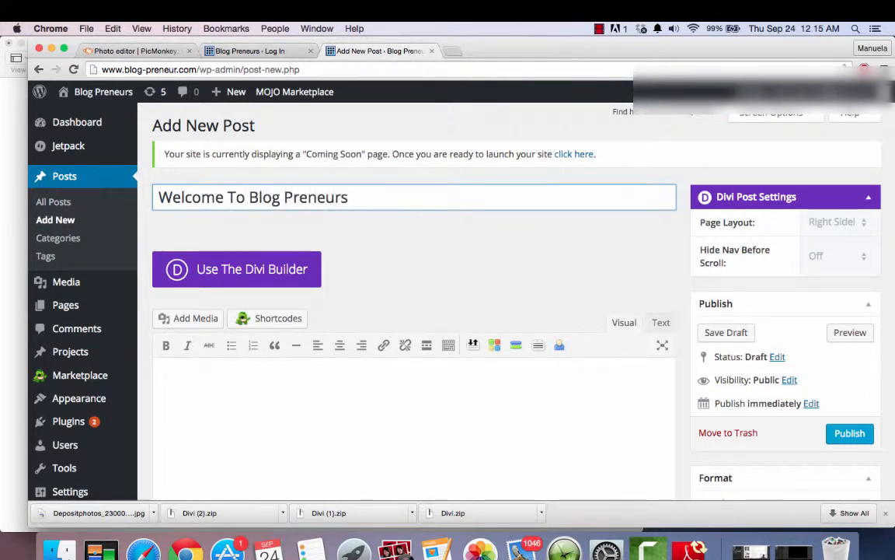
type("!")
- Fill the post body with five short paragraphs of random placeholder text
left_click(208, 387)
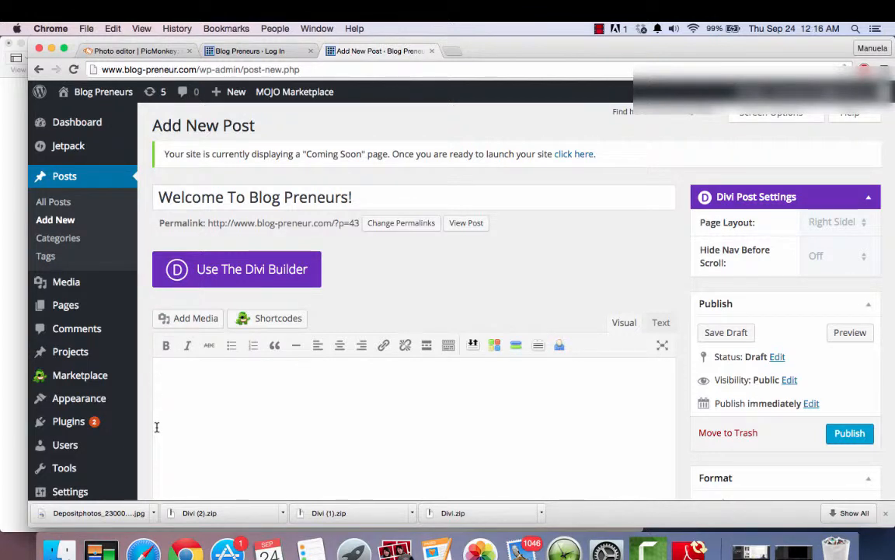
type("lskdfjlakdjflsdkfjasldfkjasldfk")
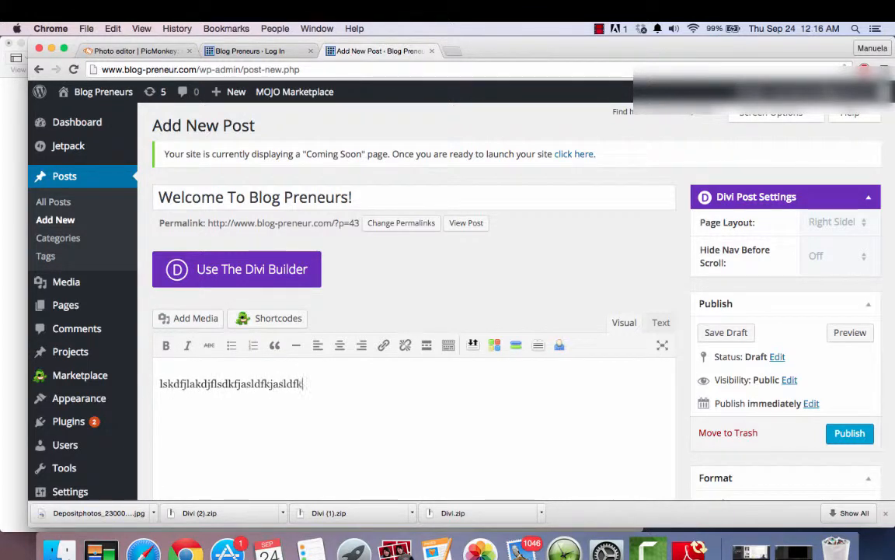
type("ajsdlfkajsdlfkasdfasdf")
key("Return")
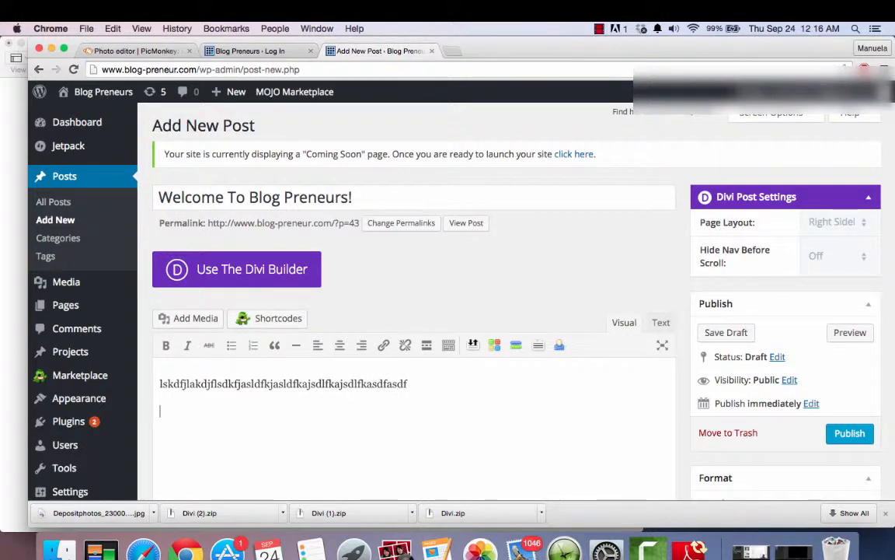
type("asdlfkajdsflkasjdfl;aksdfj;alskdfja;ldskf")
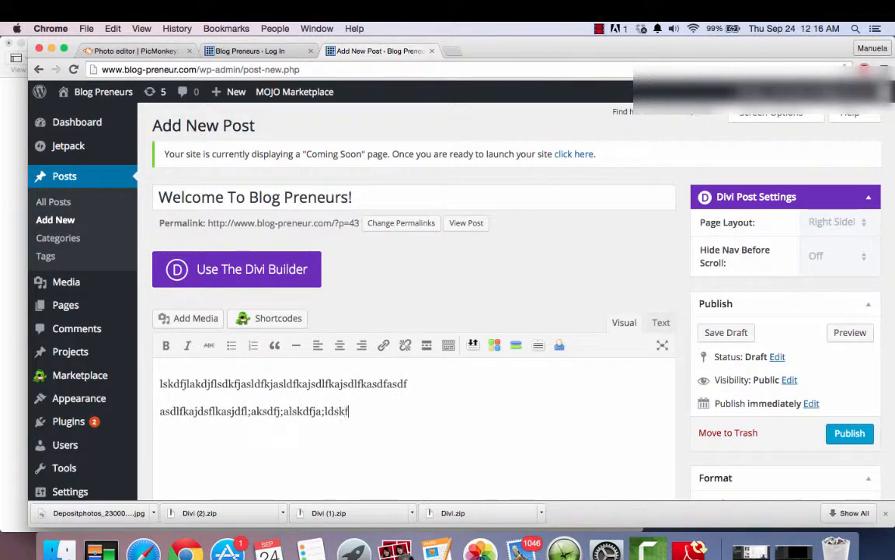
type("jadl;sfkjasdlfkajdf")
key("Return")
type("alskdfj")
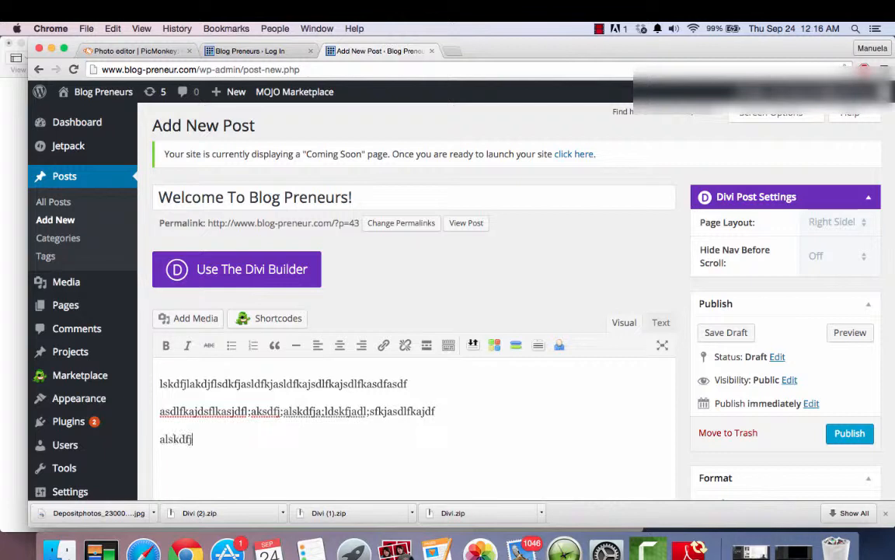
type("alsdkfjal;sdkfjalsdkfjal;sdkfjal;sdkfj")
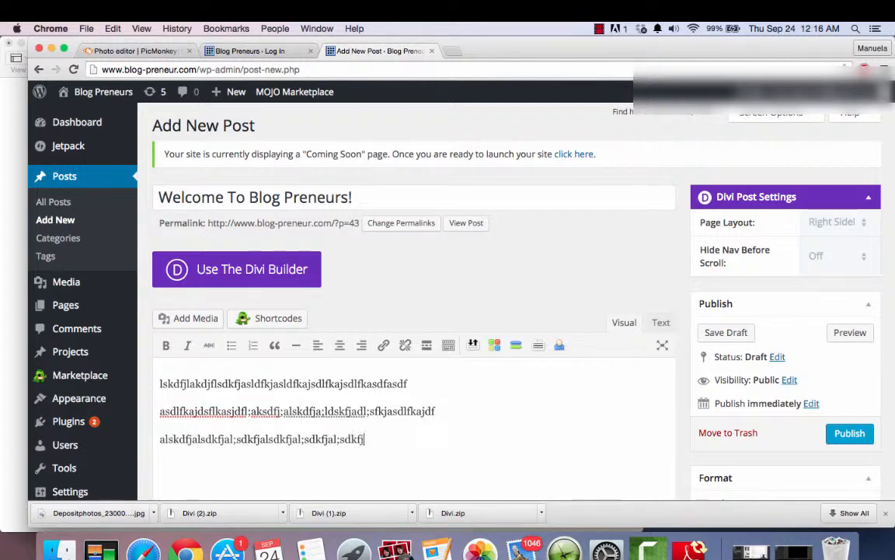
type("a")
key("Return")
type("aslkdjflsdkfjalsdkfjal;")
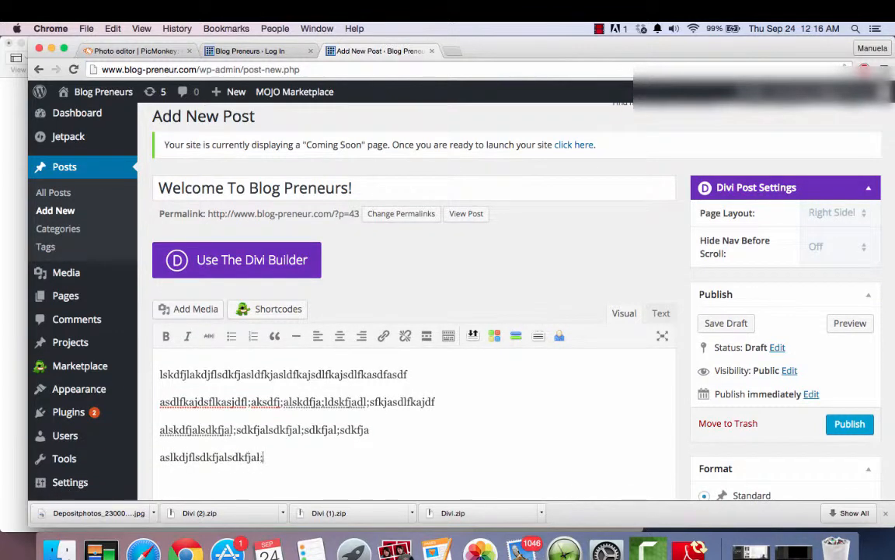
type("sdkfhasdofisudfadf")
key("Return")
type("alskd")
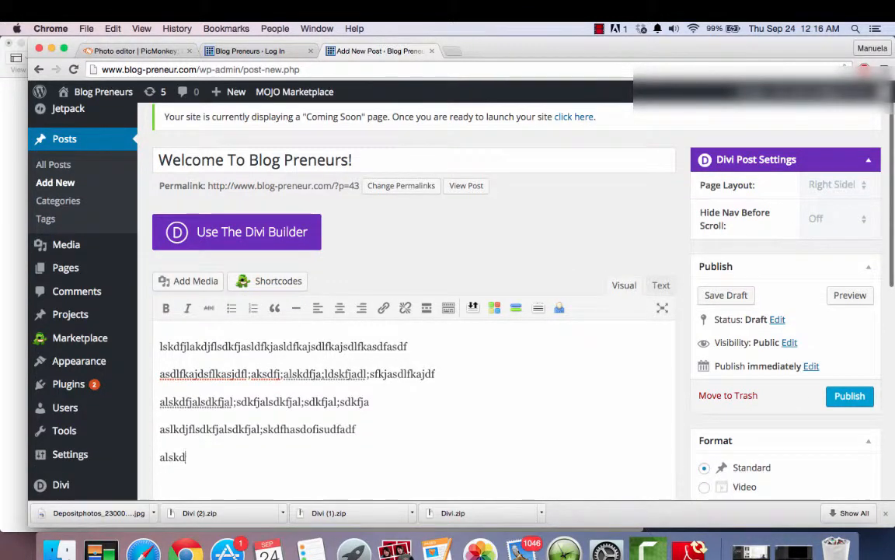
type("jflaskdfjalskdfjaldsfkafdsh")
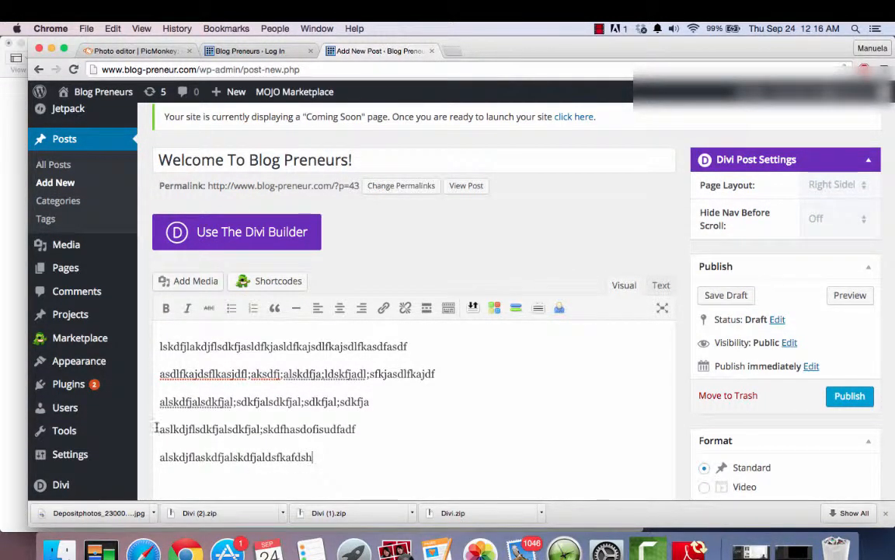
- Make all five placeholder paragraphs in the post body bold
left_click(159, 345)
left_click(158, 345)
left_click_drag(157, 344, 361, 487)
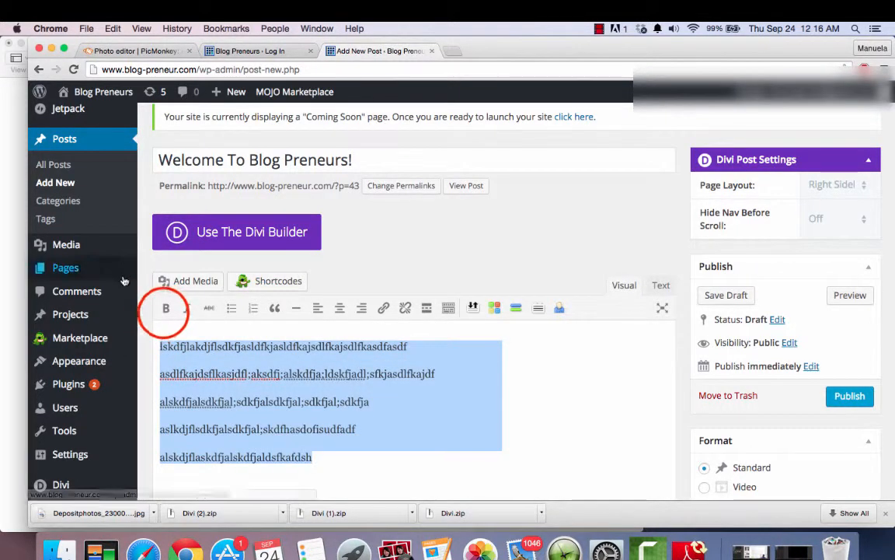
left_click(166, 308)
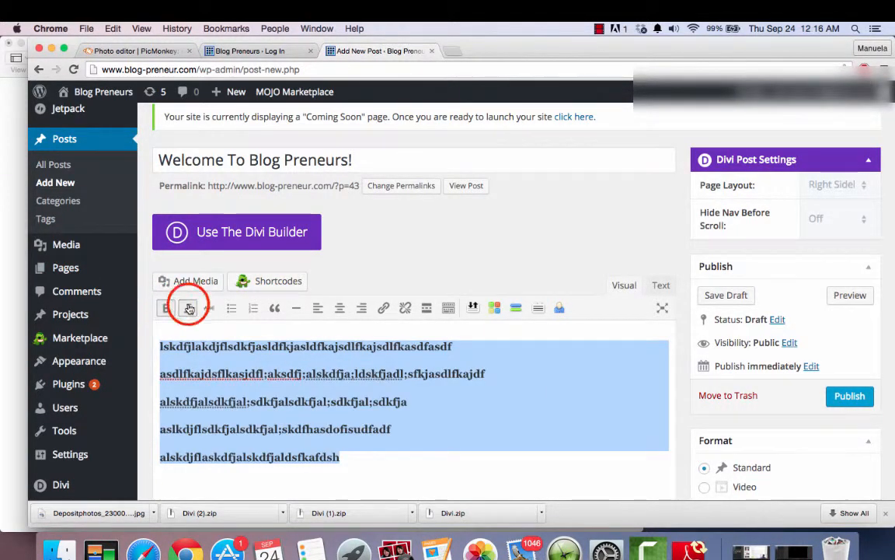
- Apply italic and strikethrough formatting to the selected body paragraphs
left_click(190, 309)
left_click(207, 309)
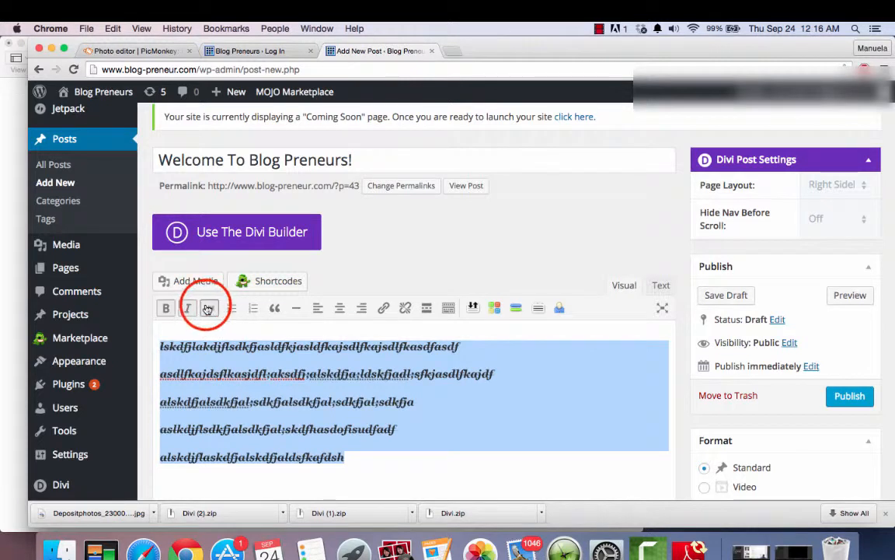
left_click(230, 425)
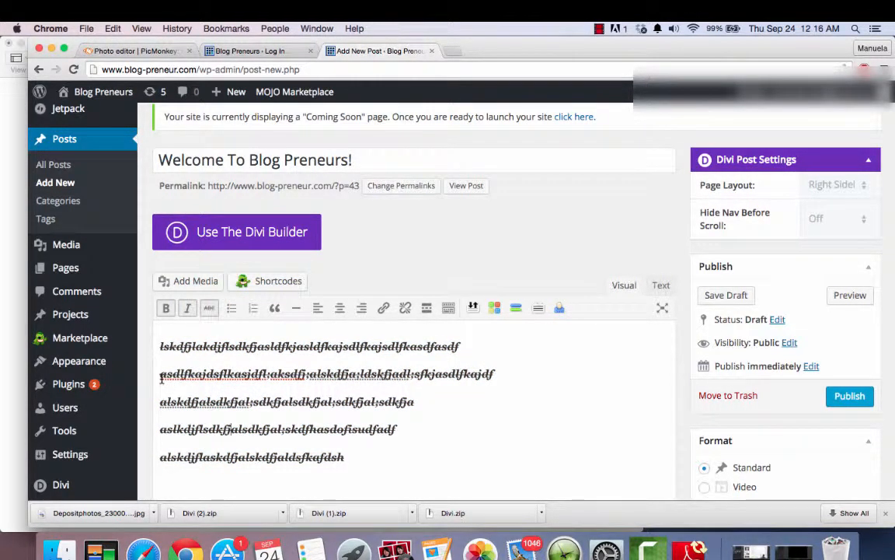
- Remove the strikethrough and italic formatting from all five body paragraphs, keeping them bold
left_click(160, 344)
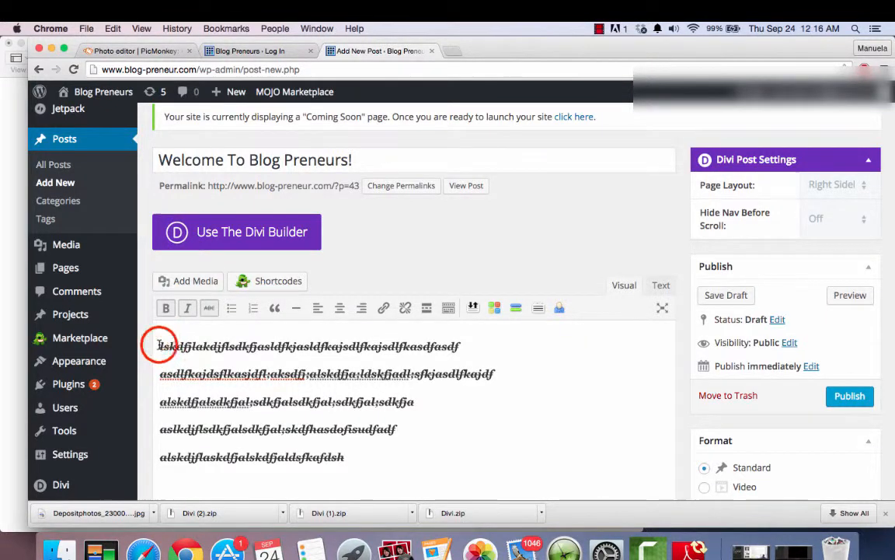
left_click_drag(160, 344, 408, 451)
left_click(206, 310)
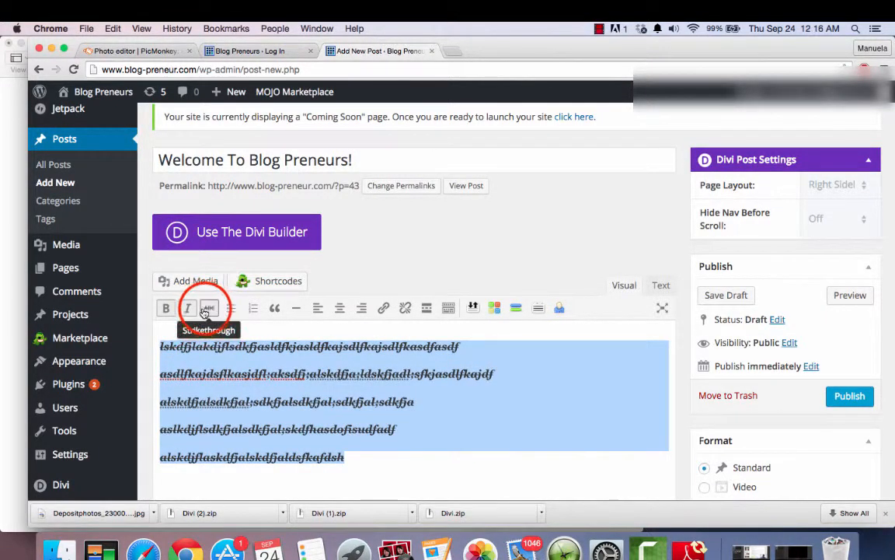
left_click(185, 314)
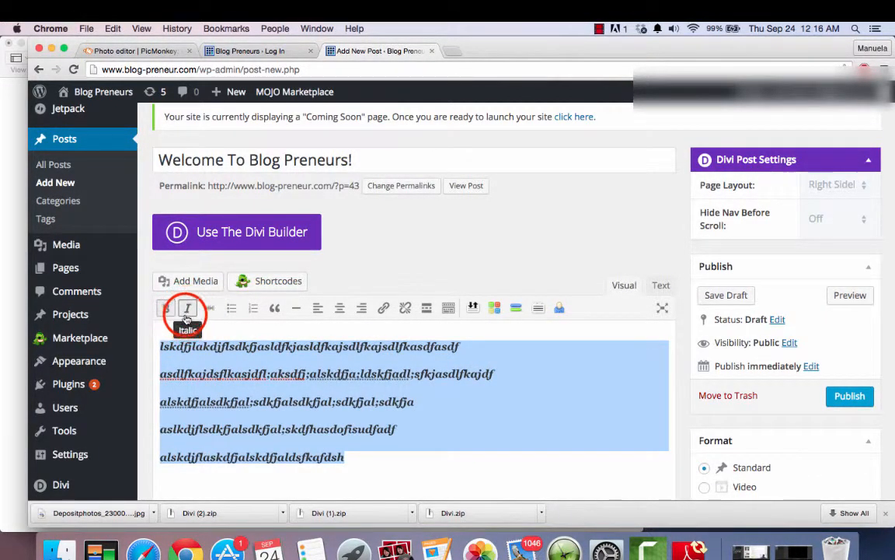
left_click(186, 311)
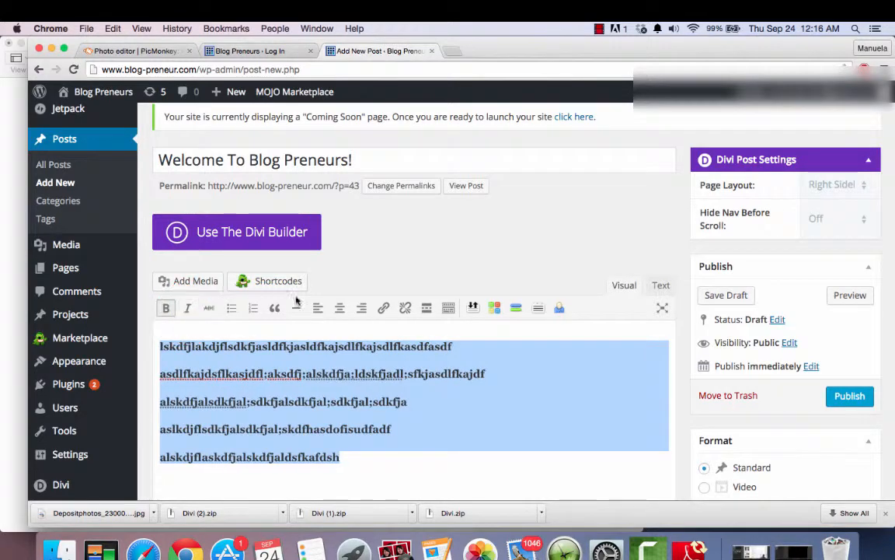
- Try the bulleted list and numbered list formats on the selected paragraphs, returning them to plain paragraphs
left_click(233, 309)
left_click(237, 311)
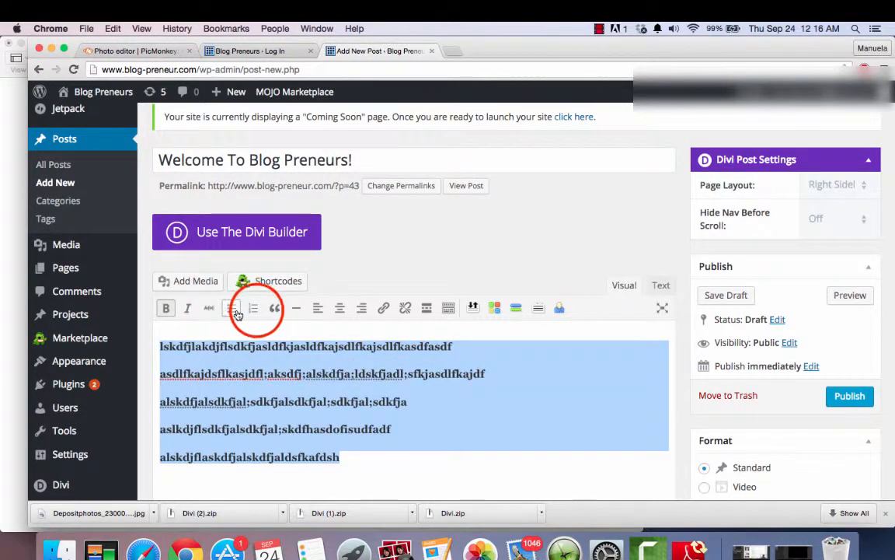
left_click(255, 309)
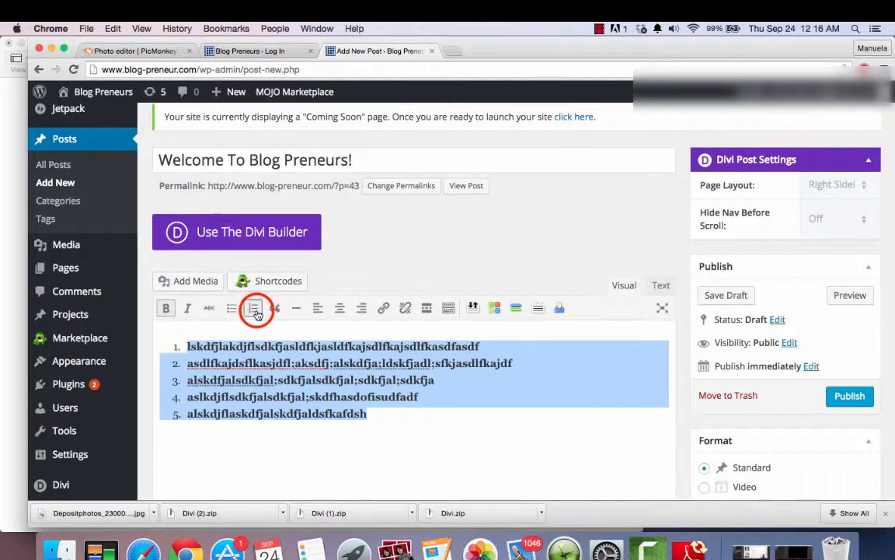
left_click(255, 310)
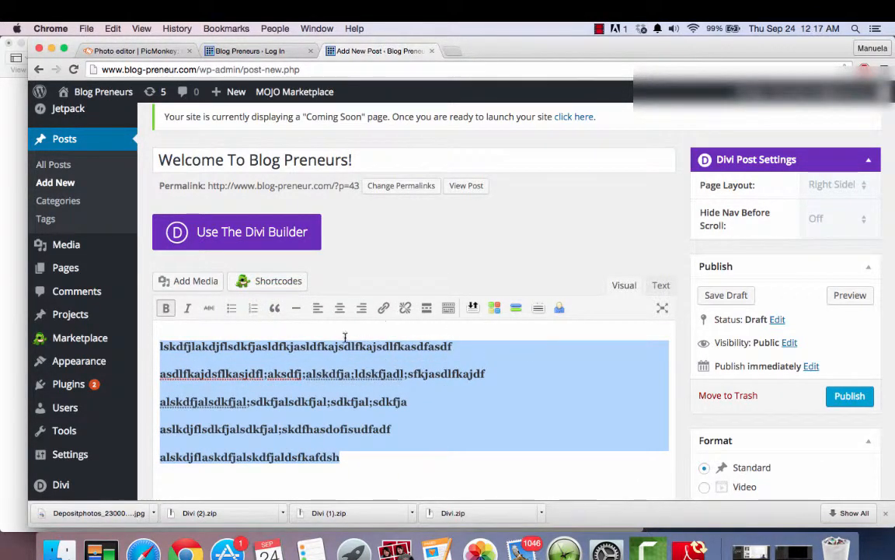
left_click(387, 457)
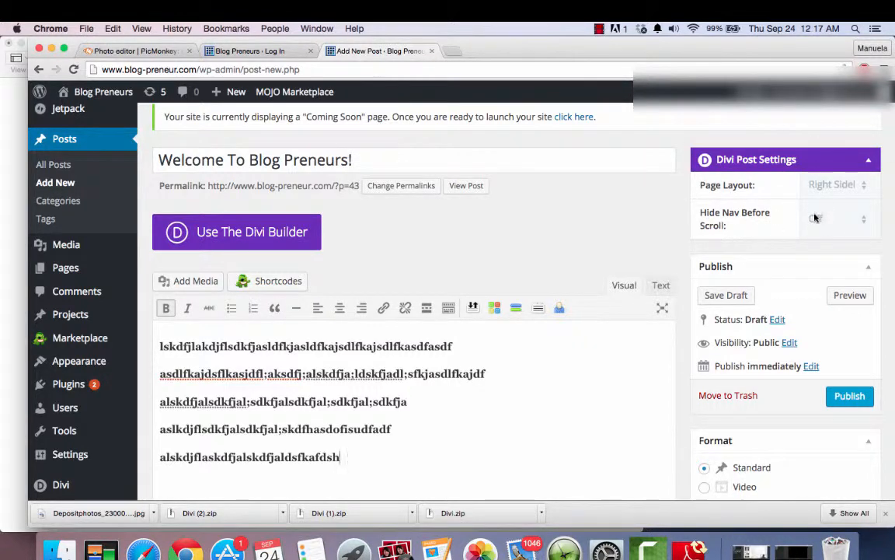
- Try the Password protected and Private visibility options for the post, returning the selection to Public
scroll(802, 318, "down", 2)
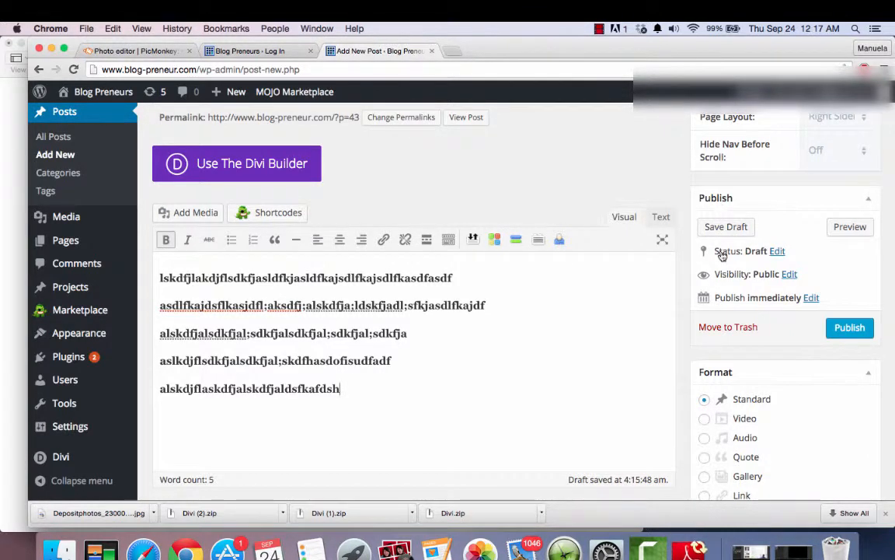
left_click(787, 276)
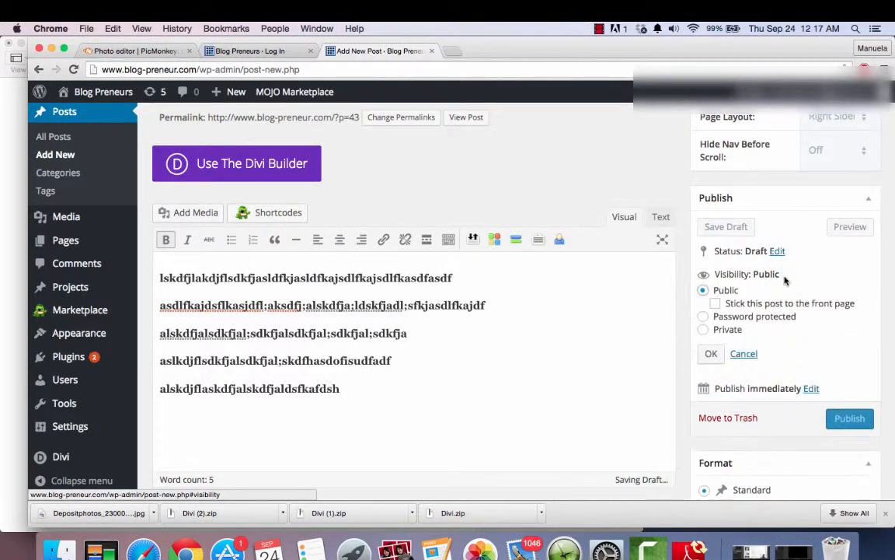
left_click(703, 317)
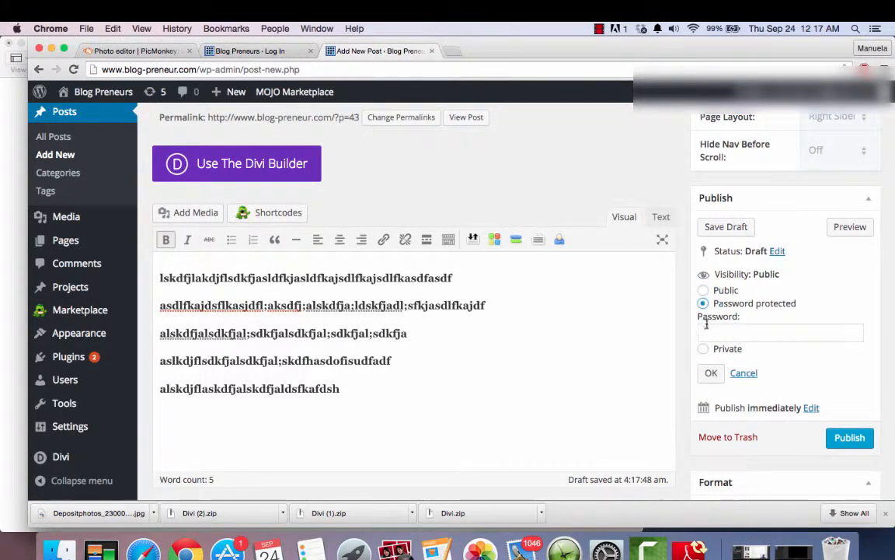
left_click(708, 331)
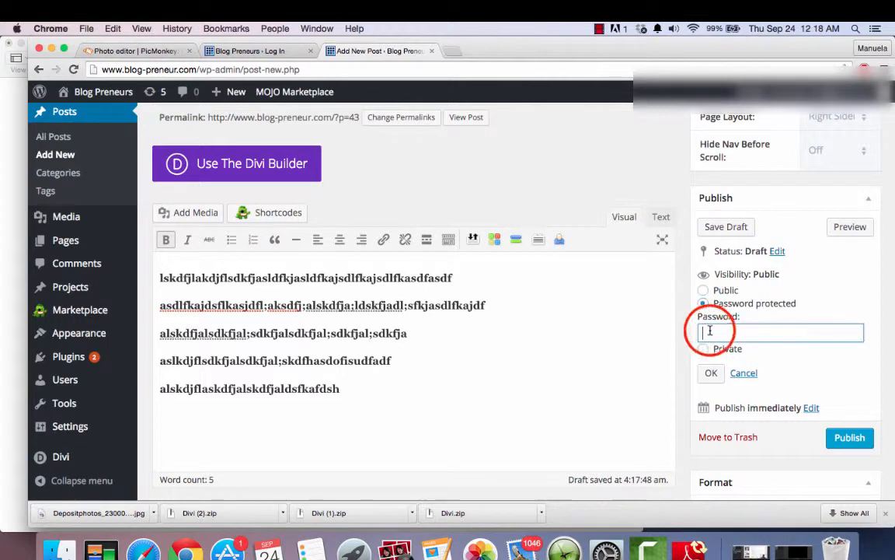
left_click(704, 348)
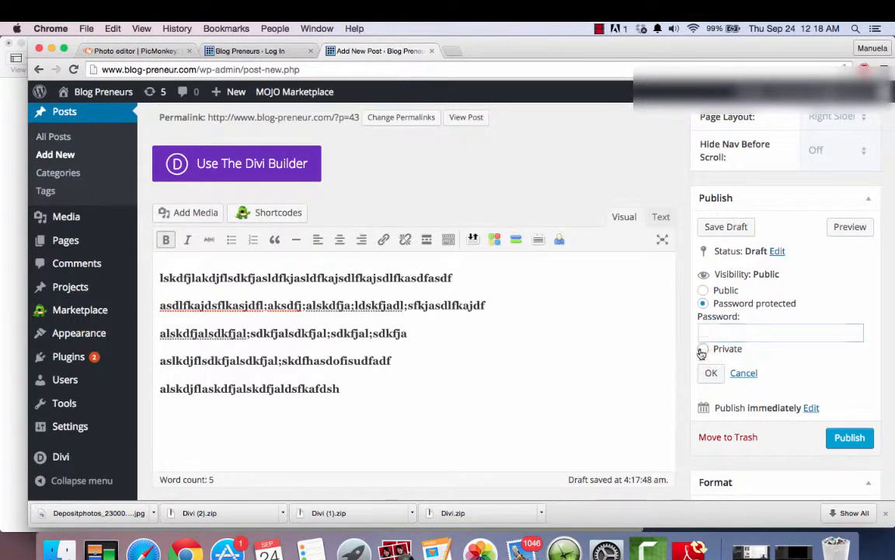
left_click(704, 290)
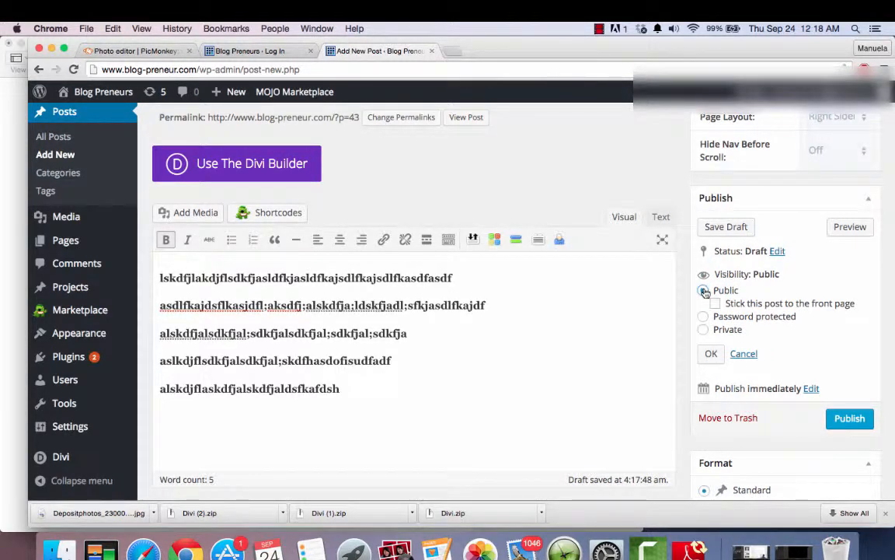
left_click(688, 319)
- Try the Video, Audio, Quote, Gallery and Link post formats, returning the selection to Standard
scroll(708, 327, "down", 3)
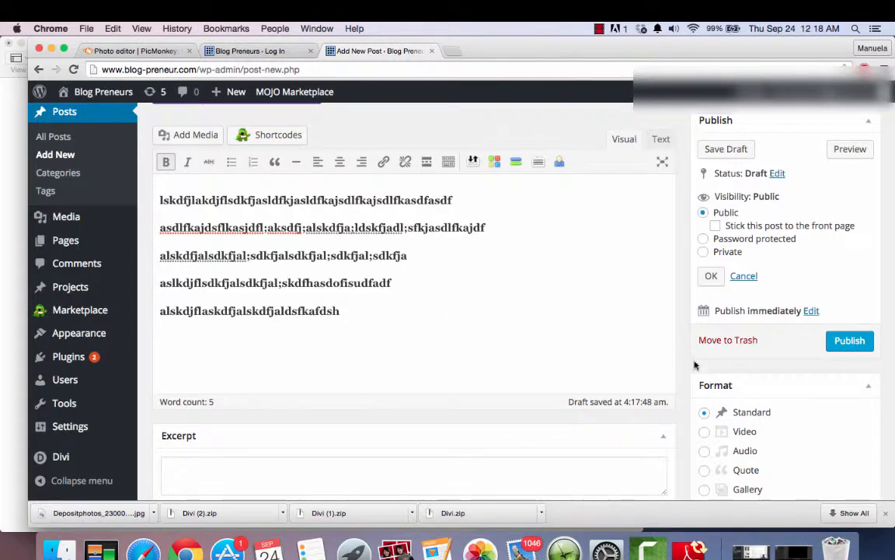
scroll(688, 380, "down", 3)
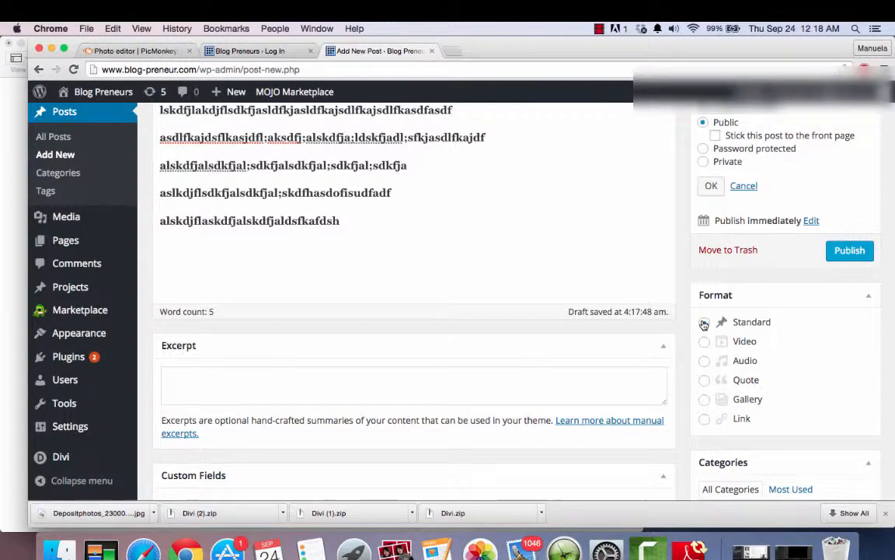
left_click(497, 250)
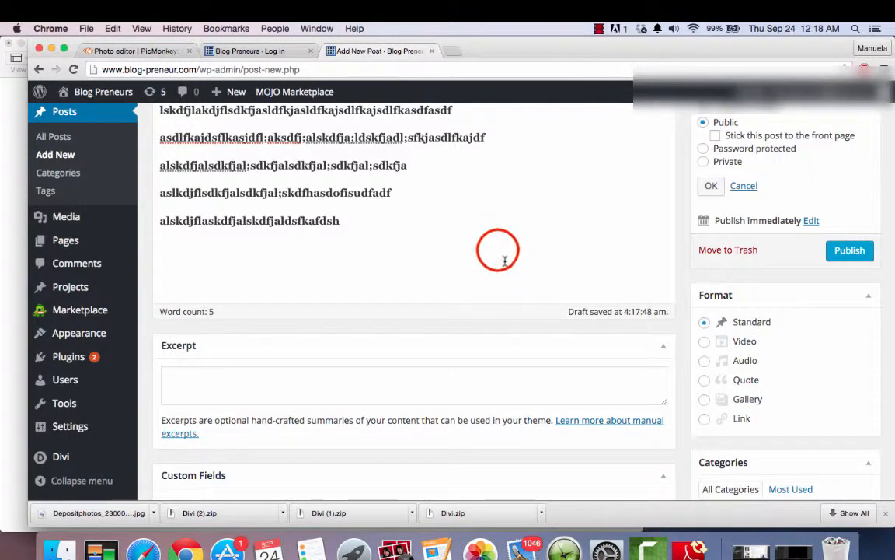
left_click(386, 274)
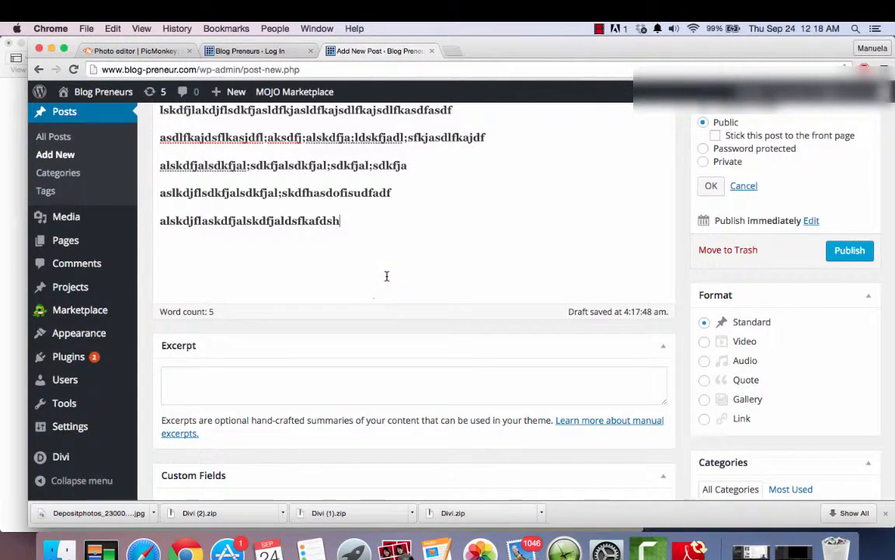
left_click(705, 342)
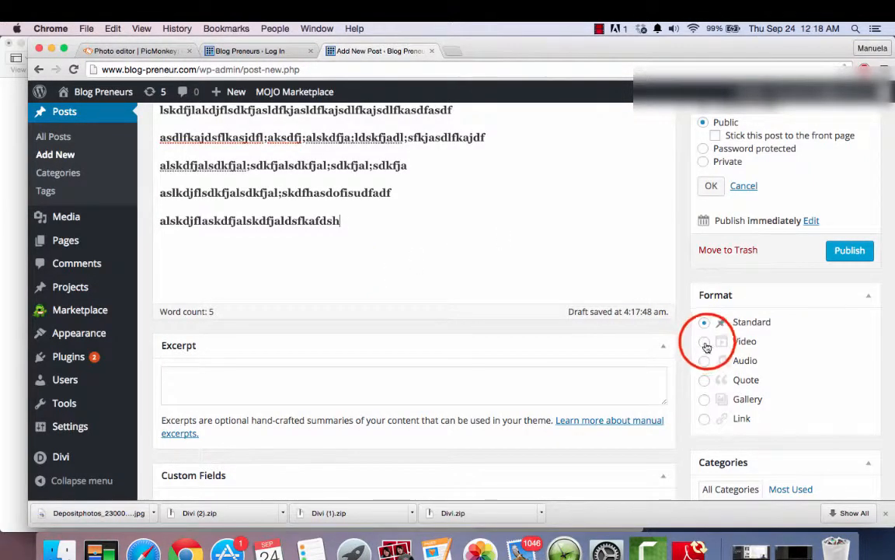
left_click(704, 361)
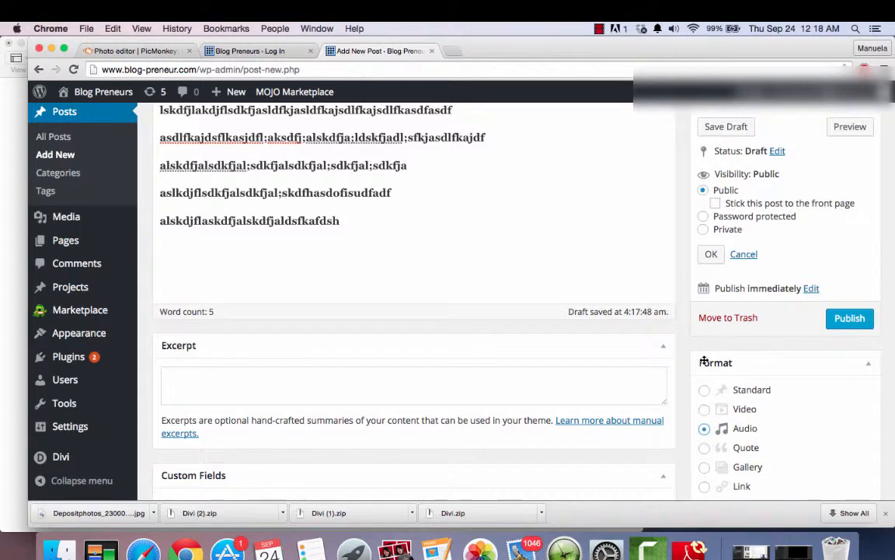
scroll(704, 361, "down", 2)
left_click(703, 379)
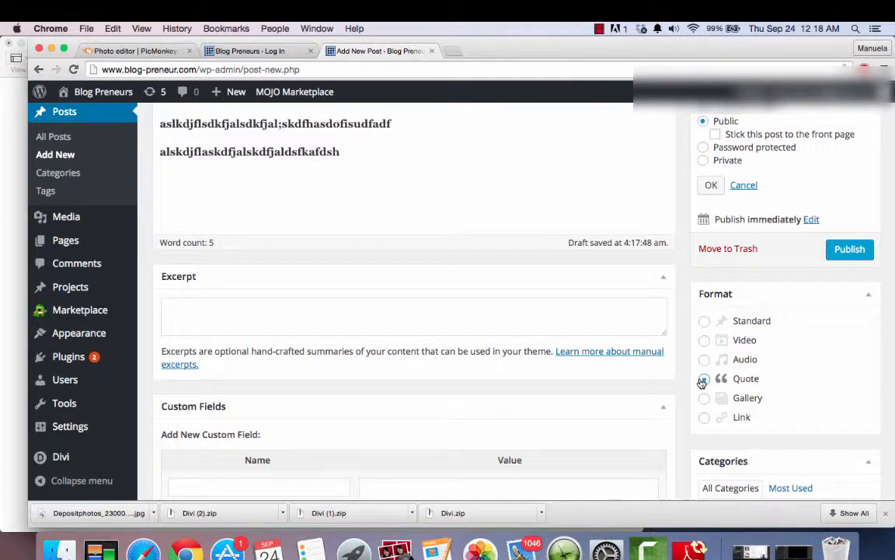
left_click(704, 397)
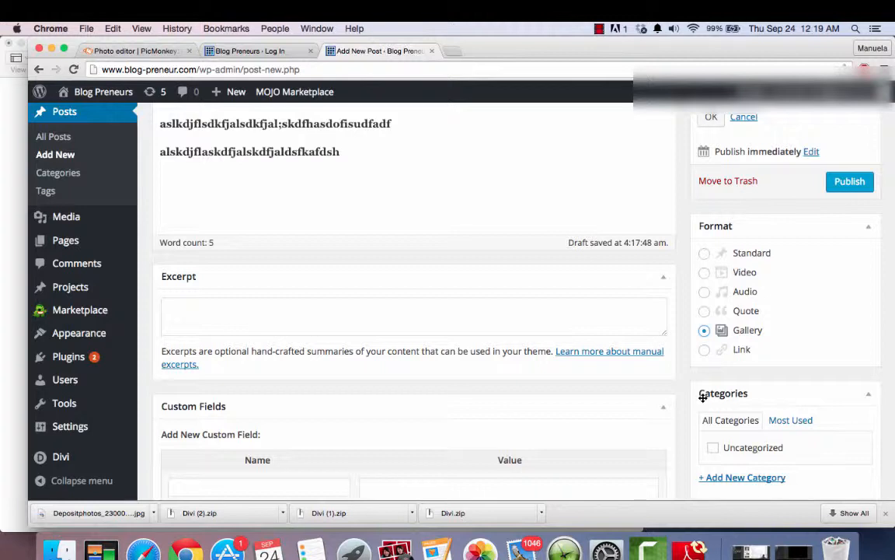
left_click(705, 349)
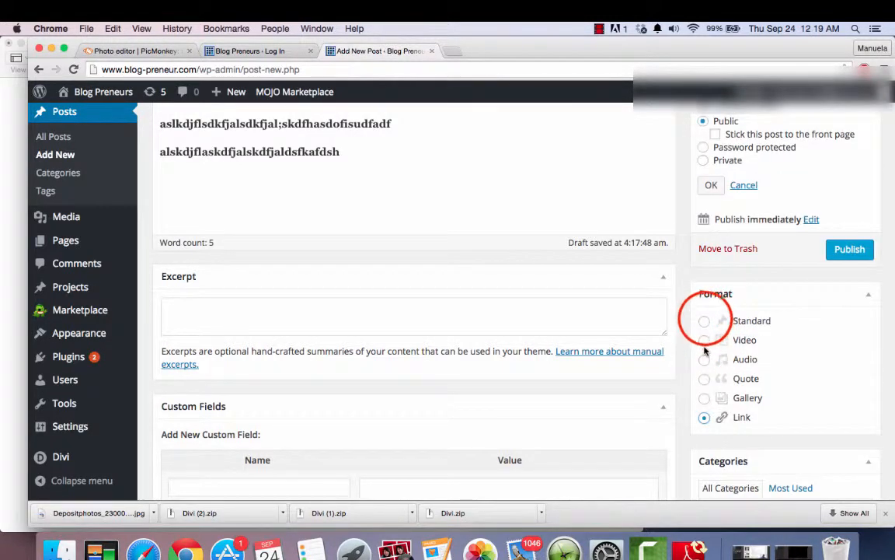
left_click(705, 321)
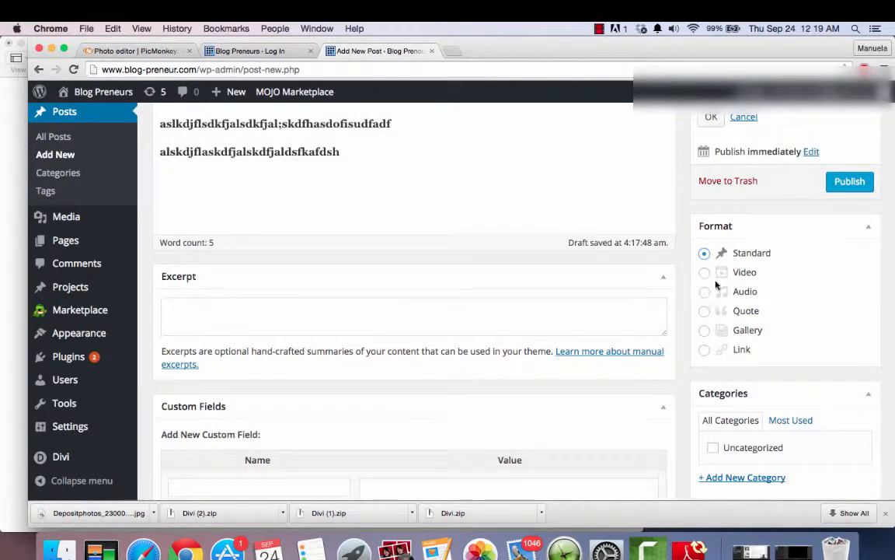
- Add a new post category named Entrepreneur
scroll(678, 337, "down", 5)
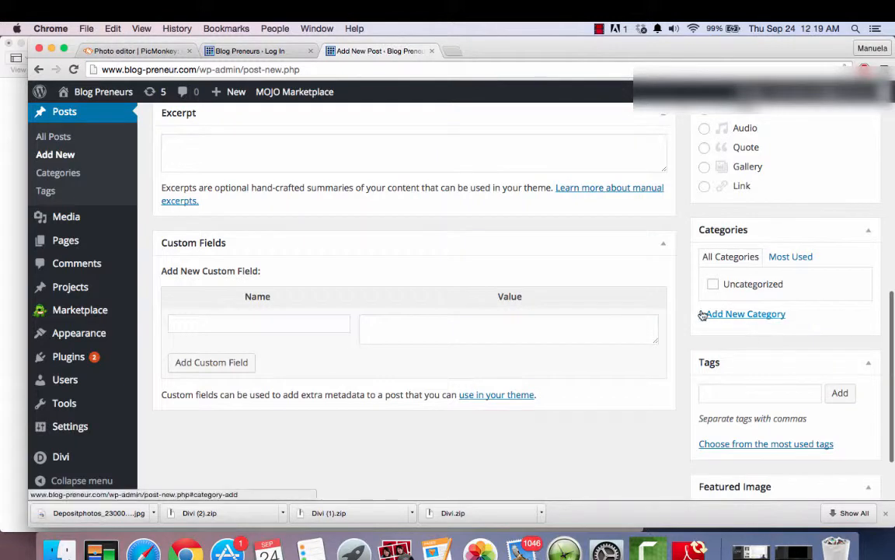
left_click(709, 316)
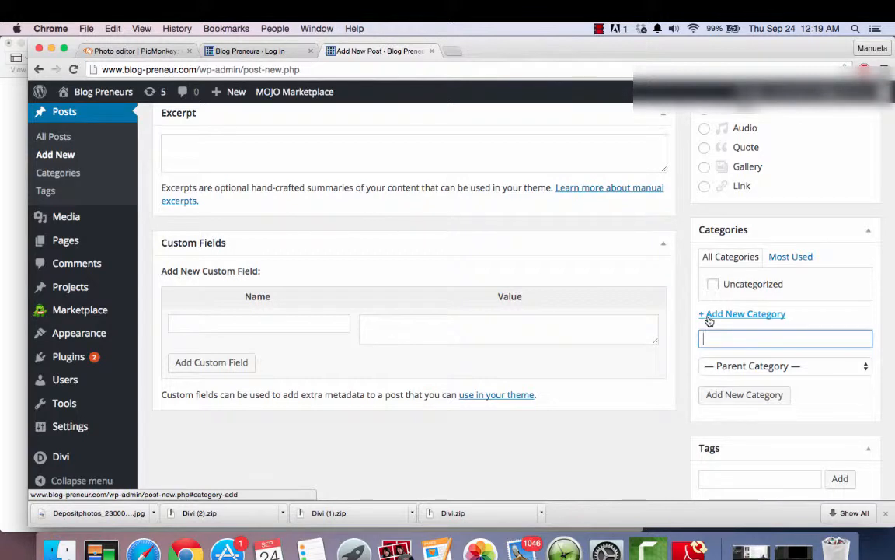
type("Entrepreneur")
left_click(723, 396)
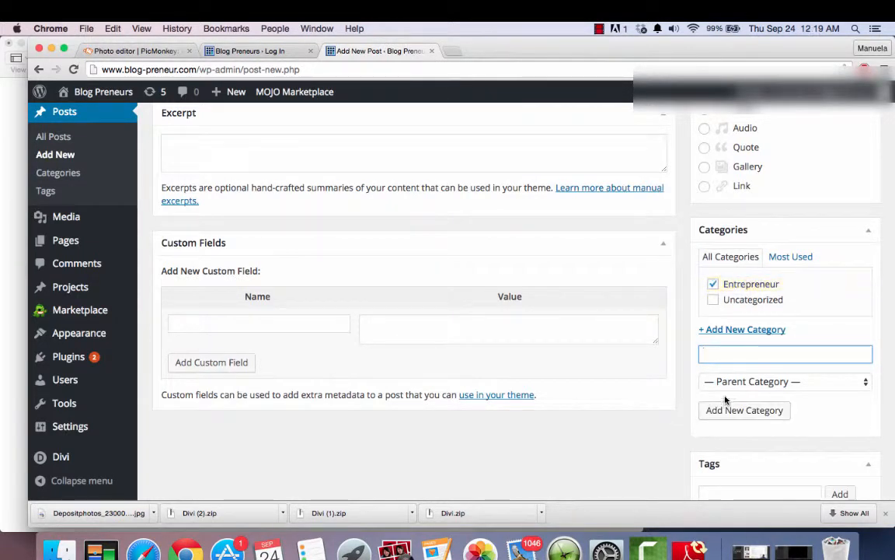
- Add two more post categories named Family Life and Balance
type("Fami")
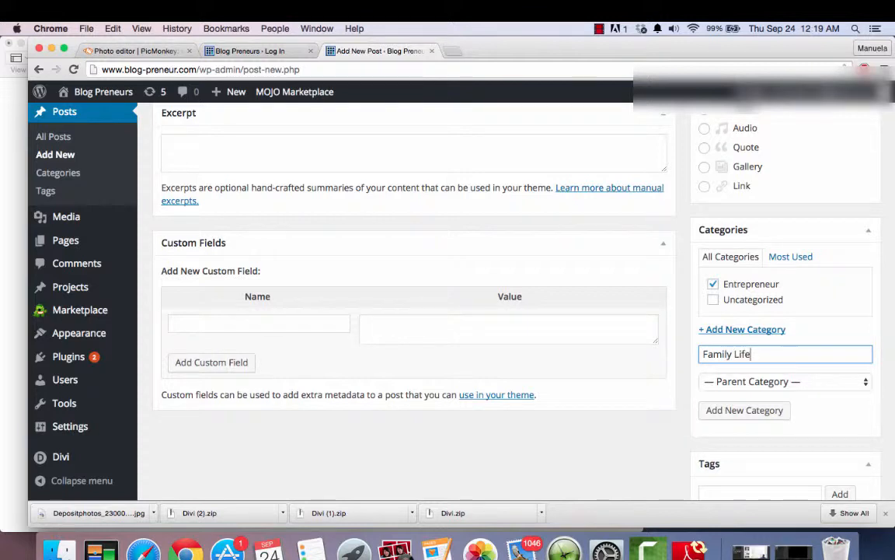
type("ly Life")
left_click(744, 413)
type("Balance")
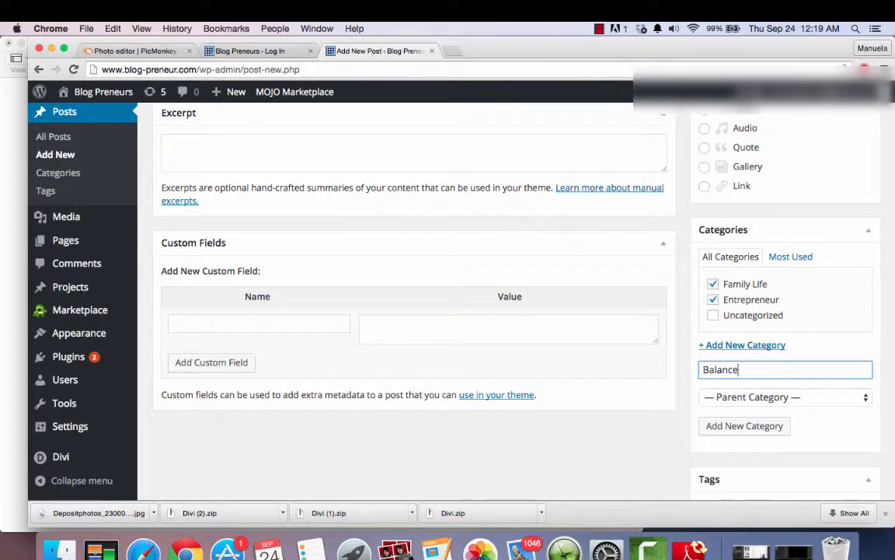
left_click(748, 425)
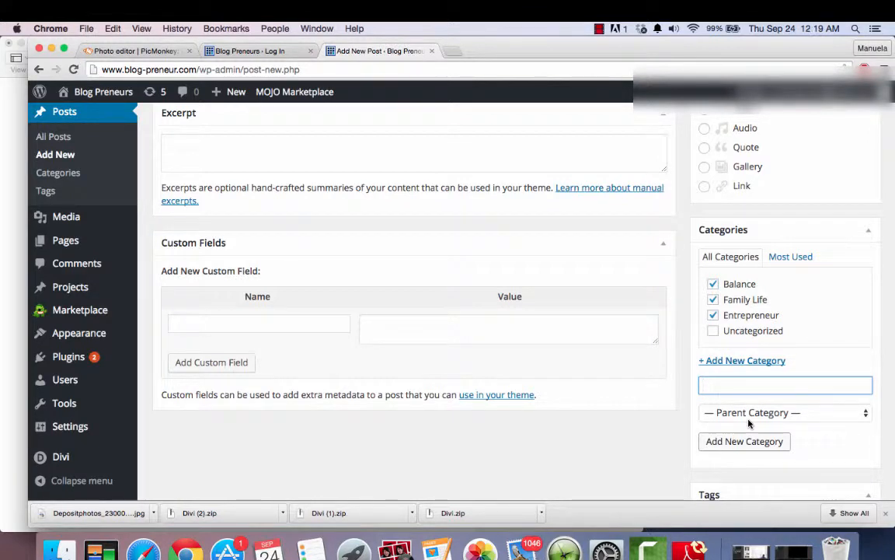
- Unassign the Entrepreneur, Family Life and Balance categories from the post
left_click(711, 315)
left_click(713, 299)
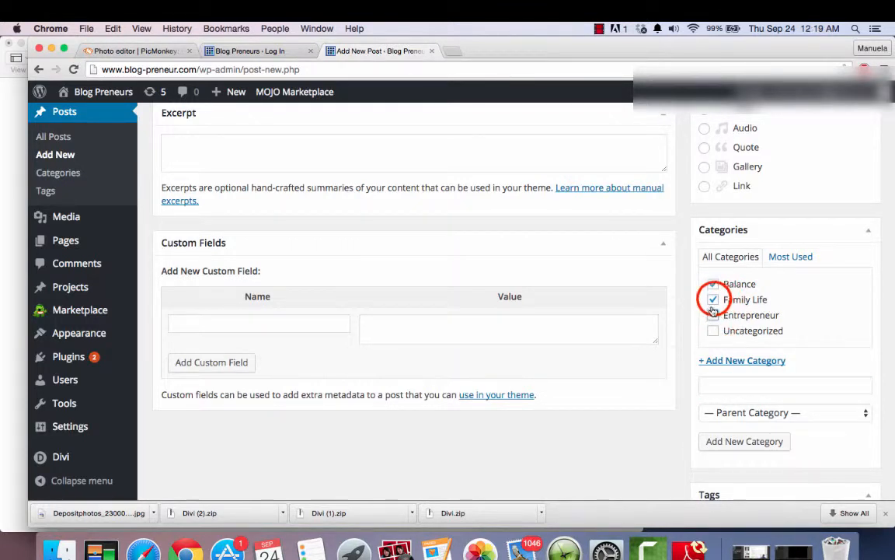
left_click(712, 285)
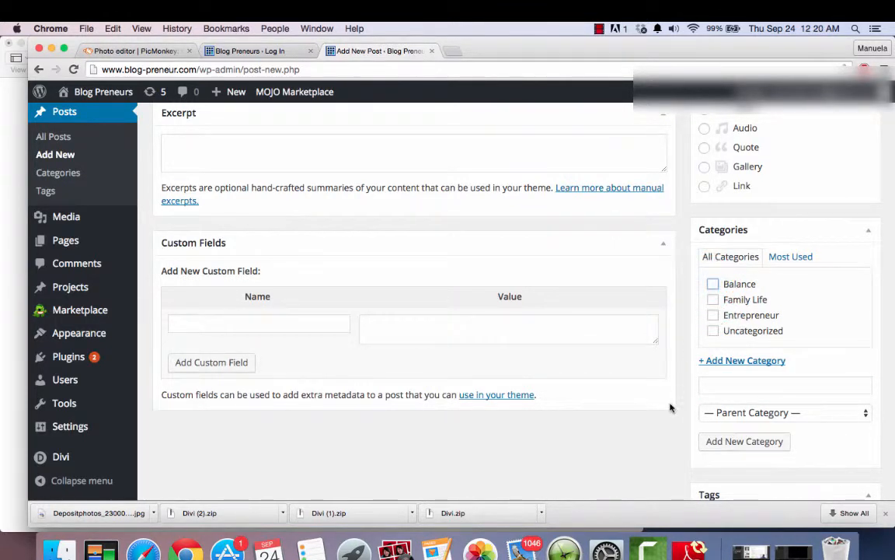
- Enter the comma-separated tags "Starting Your Blog, Launching, Scared," for the post without adding them
scroll(677, 420, "down", 5)
left_click(733, 332)
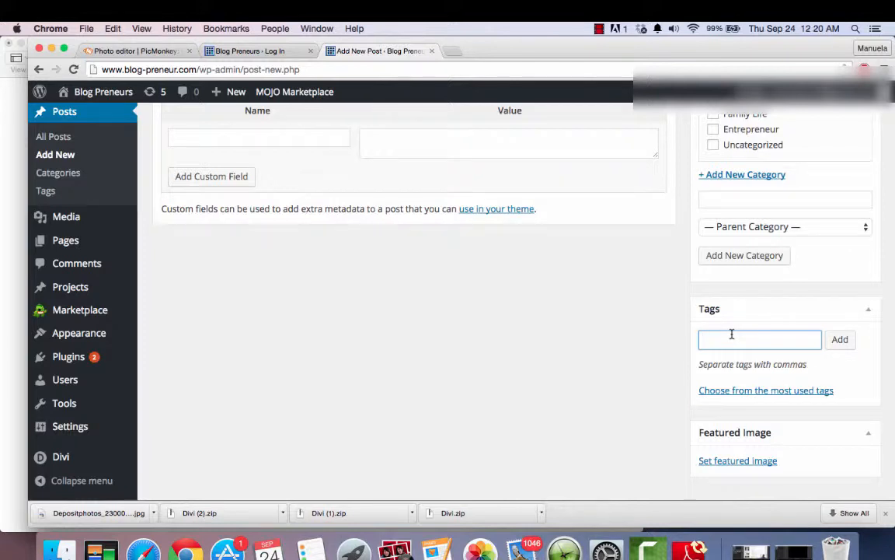
type("Starting Your Blog")
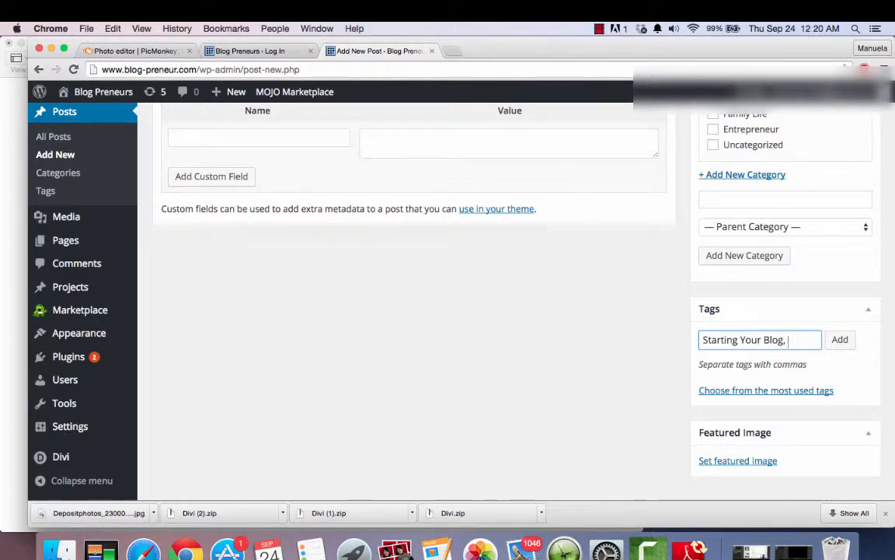
type(", Launchi")
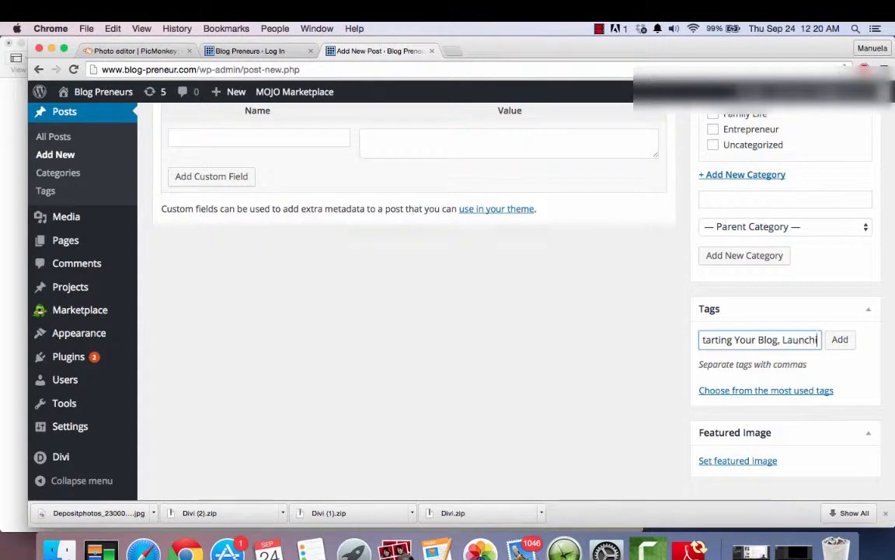
type("ng, S")
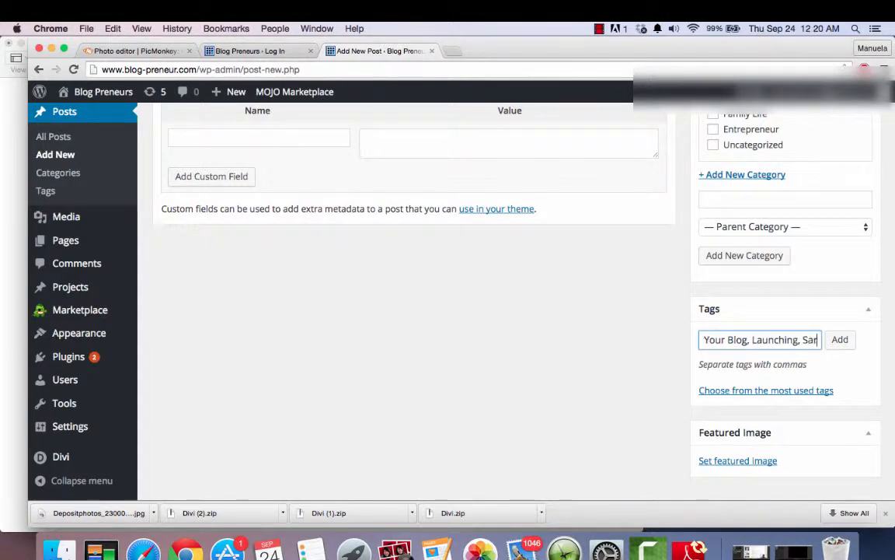
type("cared,")
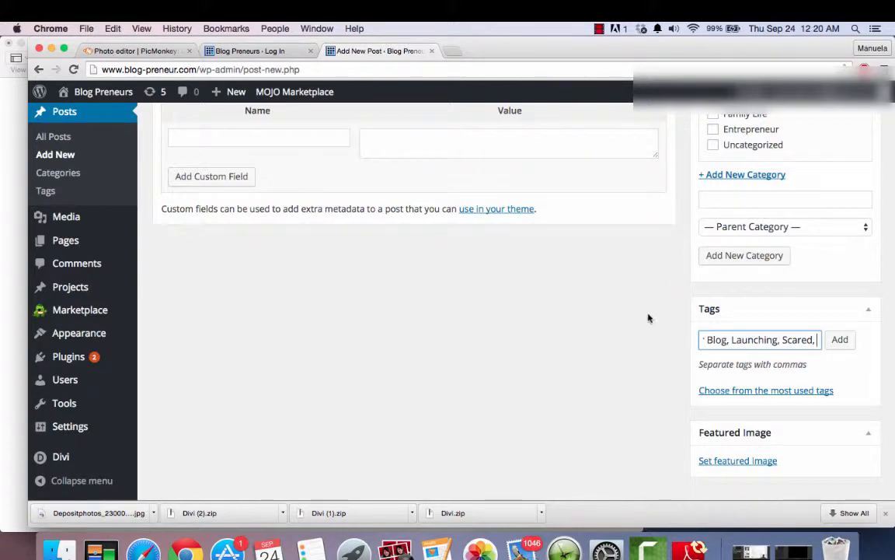
- Clear all the text entered for the post's tags
left_click(822, 342)
left_click_drag(824, 343, 675, 344)
key("BackSpace")
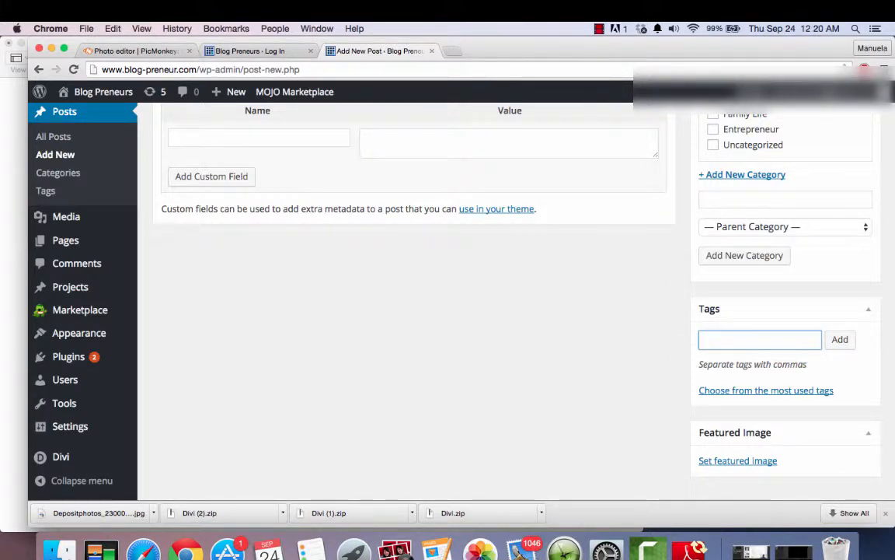
- Set 3_no_guilt.png from the media library as the post's featured image
scroll(446, 390, "up", 8)
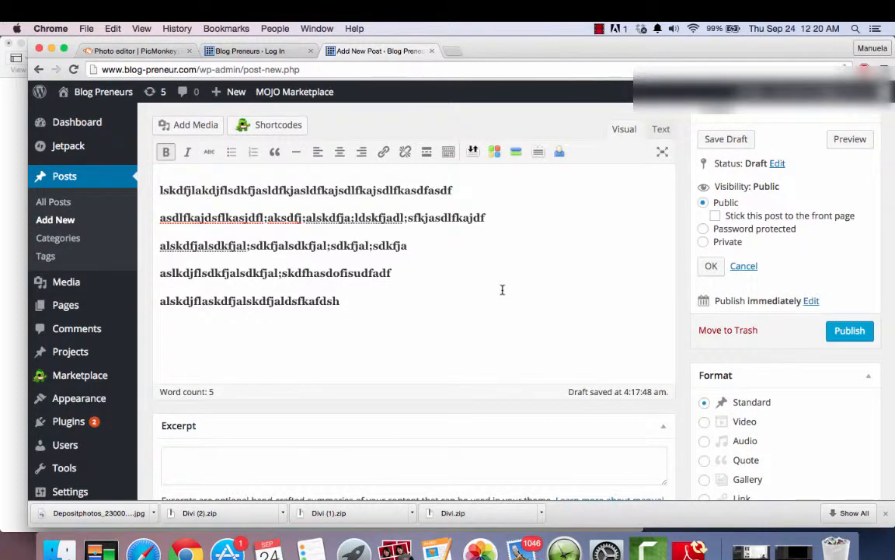
scroll(503, 282, "down", 10)
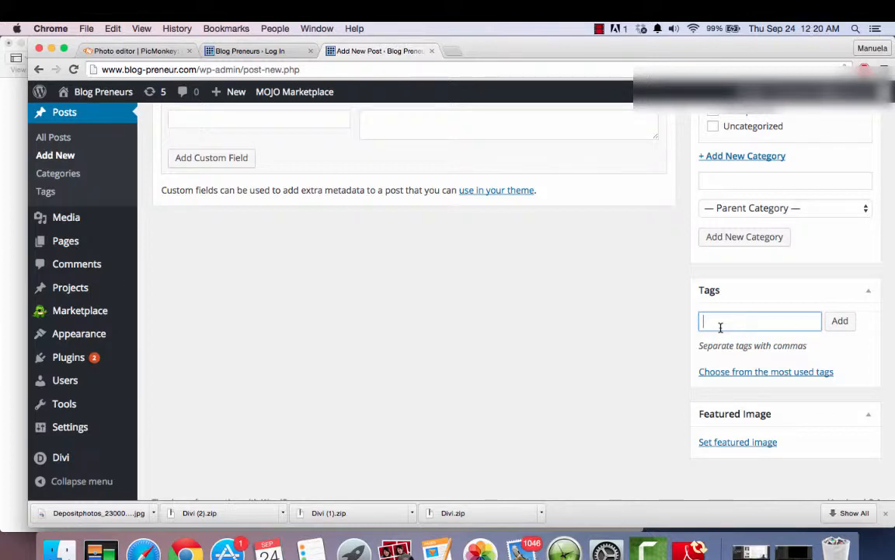
left_click(718, 444)
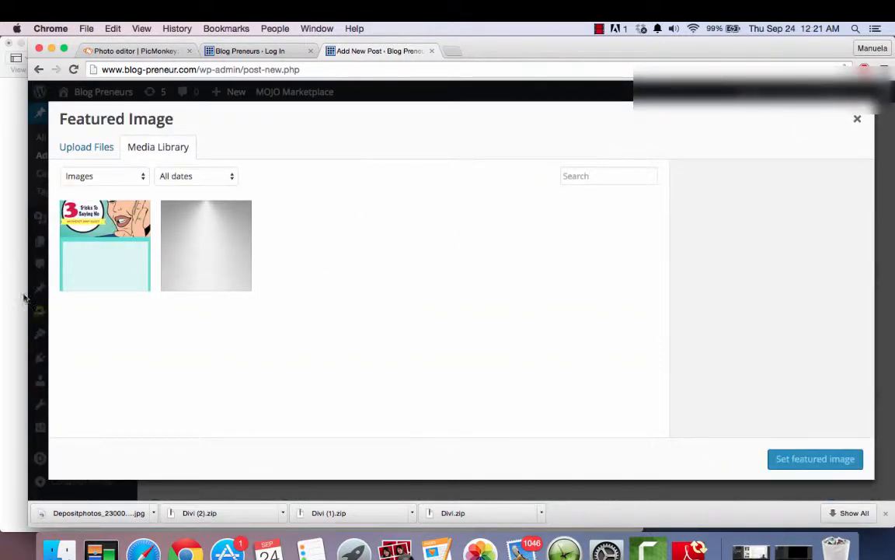
left_click(106, 261)
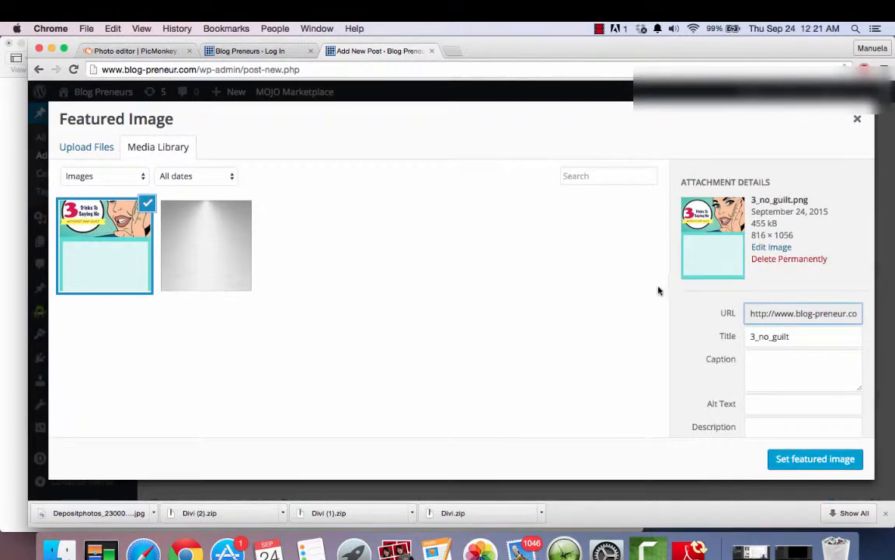
left_click(815, 458)
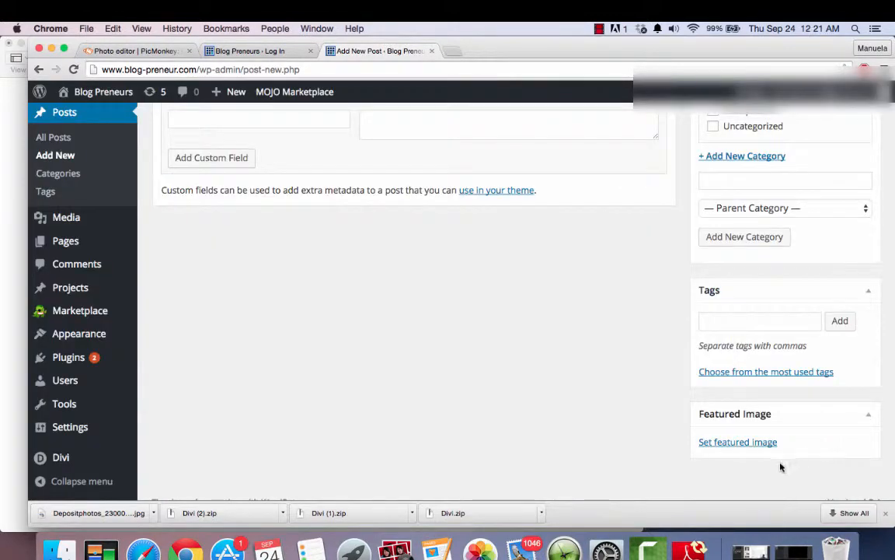
- Preview the draft post in full, examining its featured image and body text, and close the preview
scroll(681, 377, "up", 15)
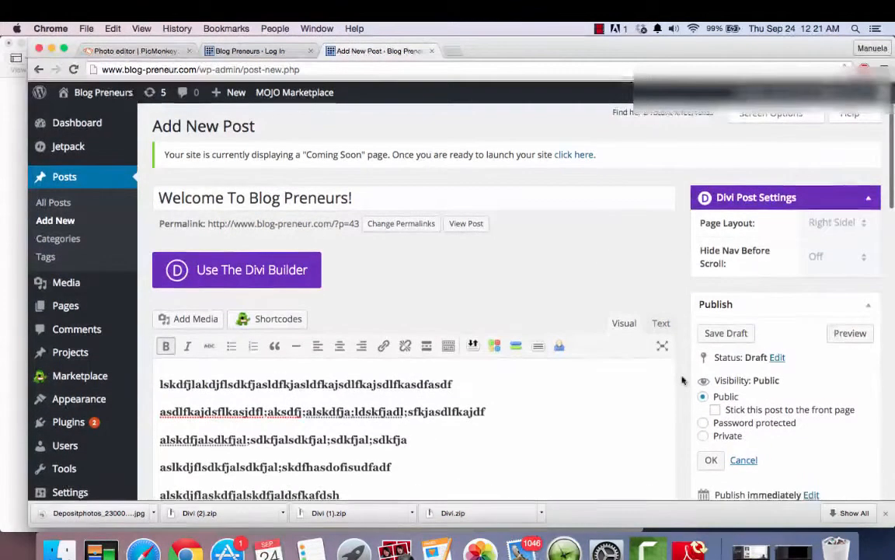
left_click(848, 331)
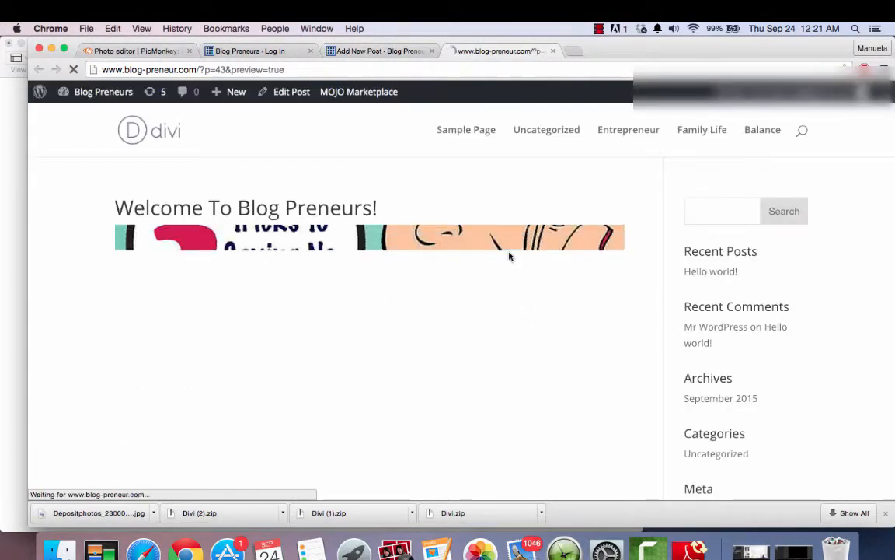
scroll(486, 336, "down", 10)
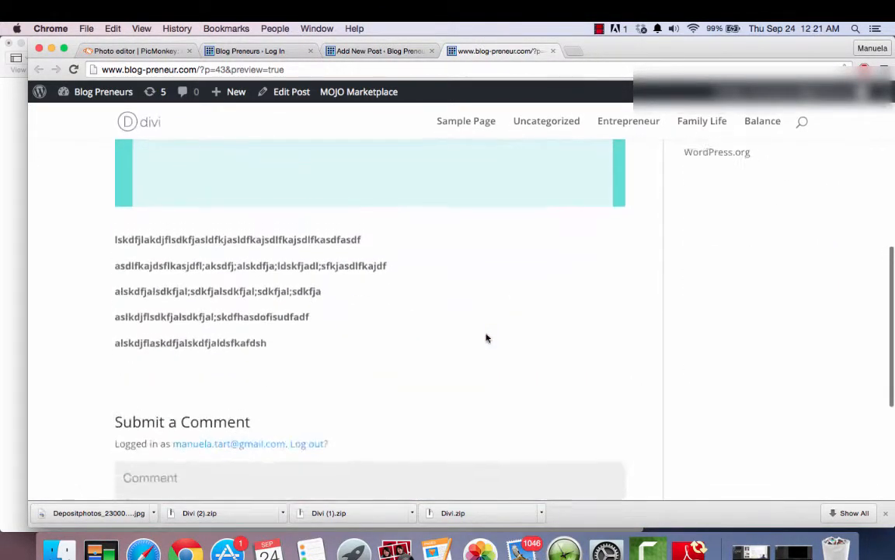
scroll(486, 335, "up", 10)
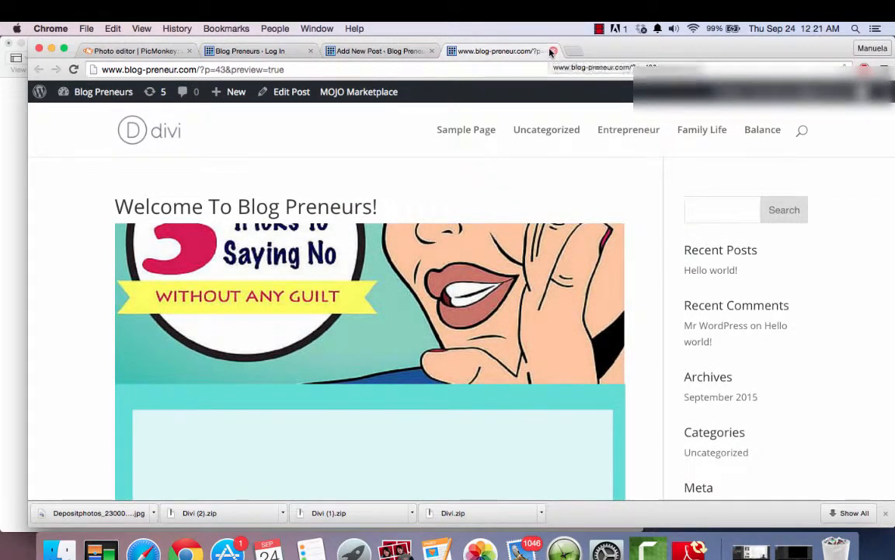
left_click(551, 51)
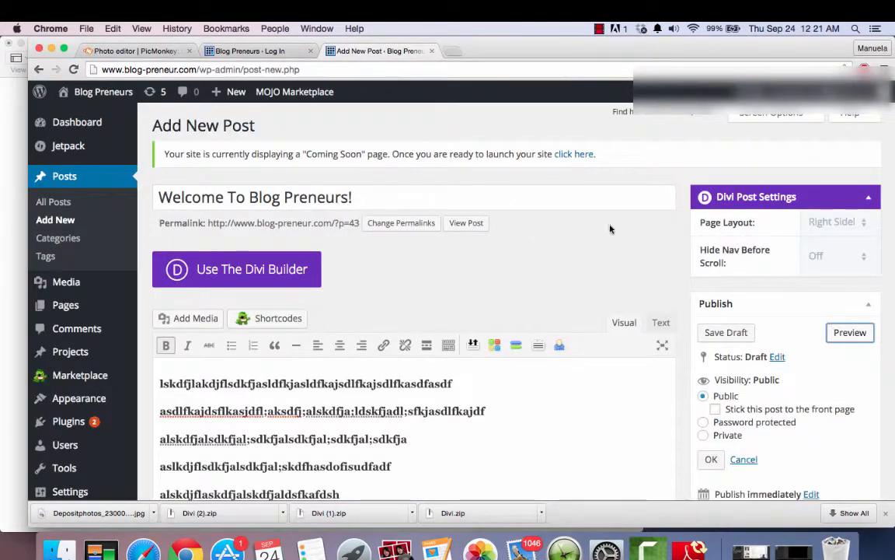
- Remove the featured image from the post
scroll(688, 394, "down", 5)
scroll(688, 395, "down", 10)
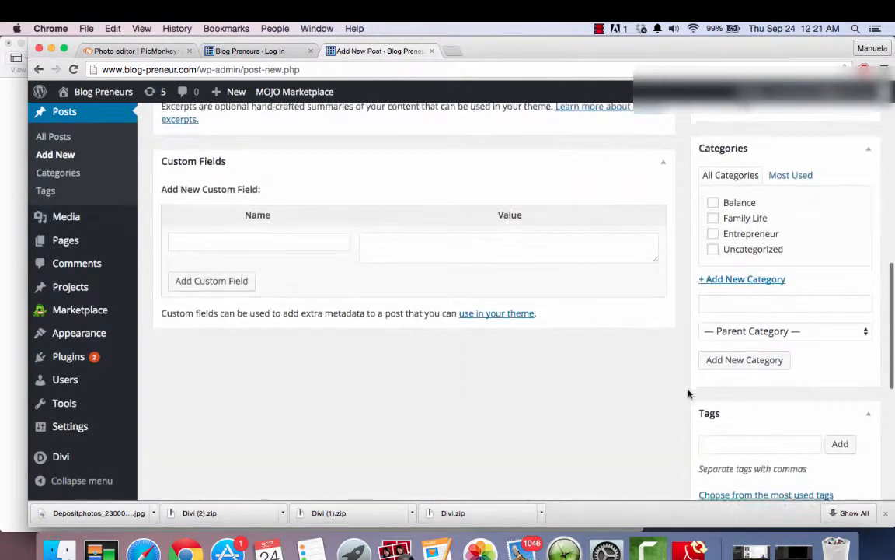
left_click(710, 426)
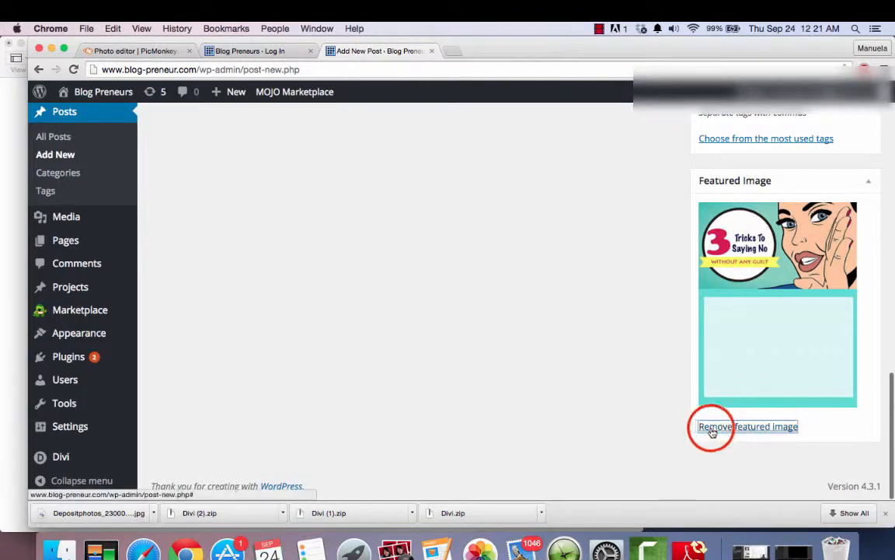
- Insert two blank lines above the first line of the post's body text
scroll(663, 338, "up", 15)
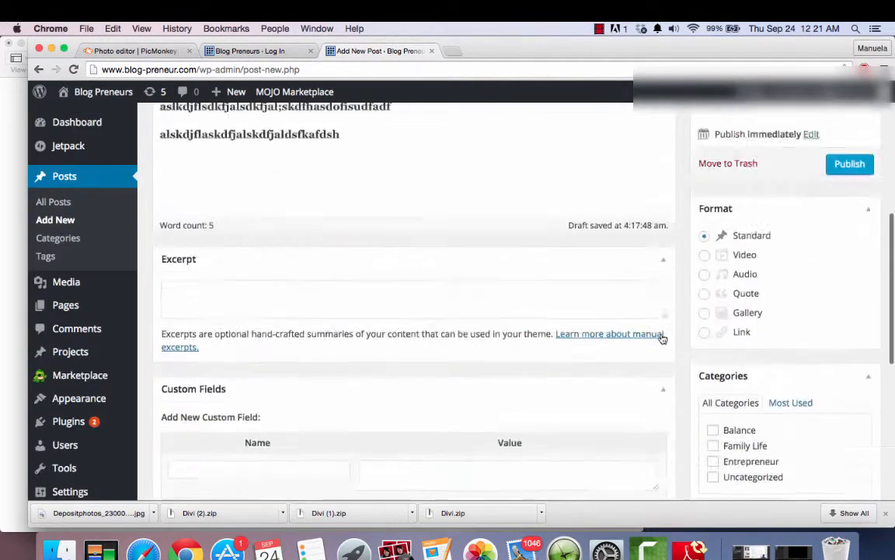
left_click(160, 375)
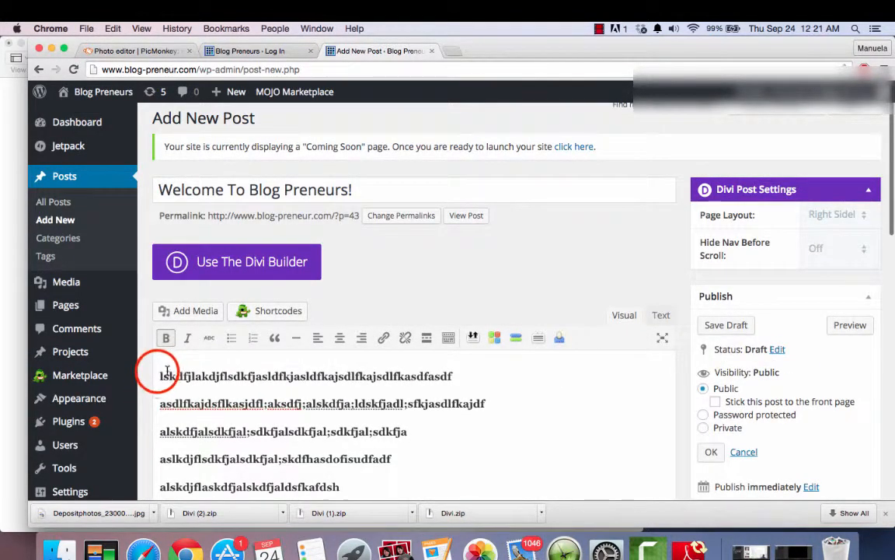
key("Return")
key("Return")
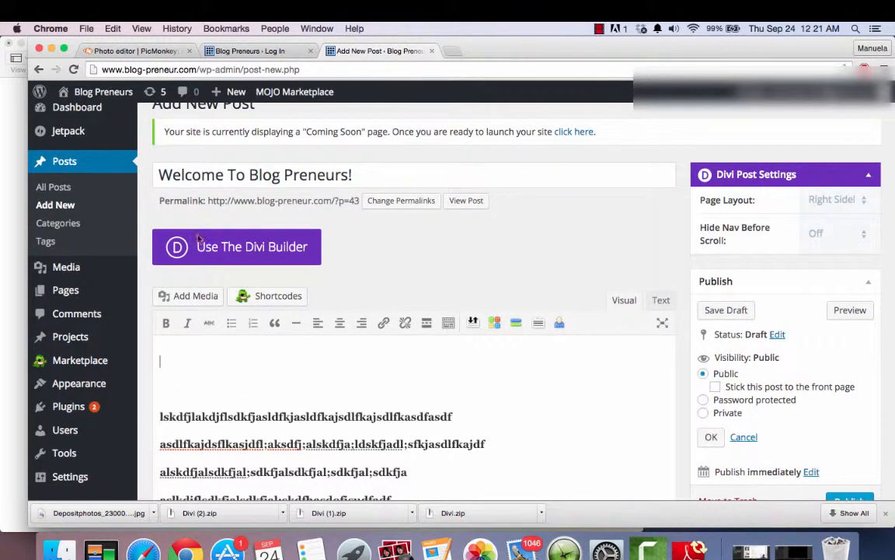
- Upload master_of_no_pic 1_fb ad.png from the Downloads folder as new media for the post body
scroll(148, 389, "down", 3)
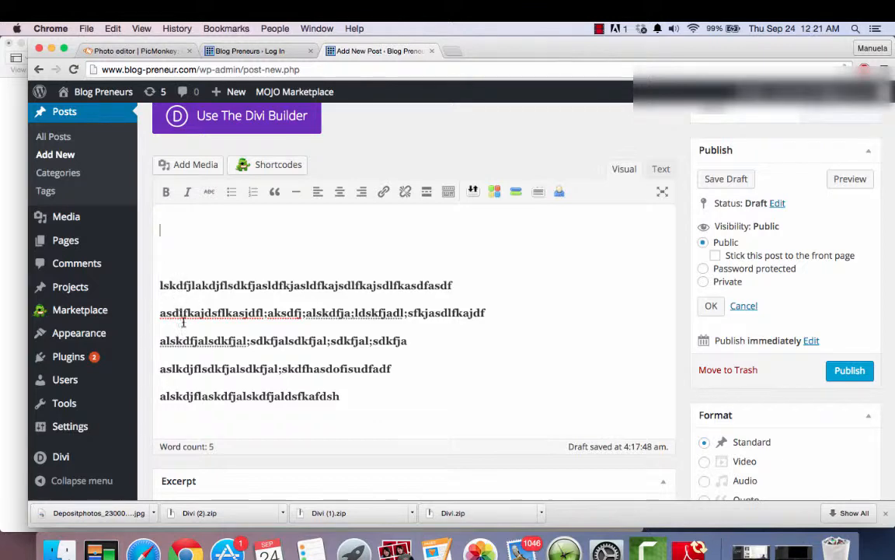
scroll(250, 375, "down", 2)
scroll(249, 375, "down", 1)
scroll(249, 372, "up", 3)
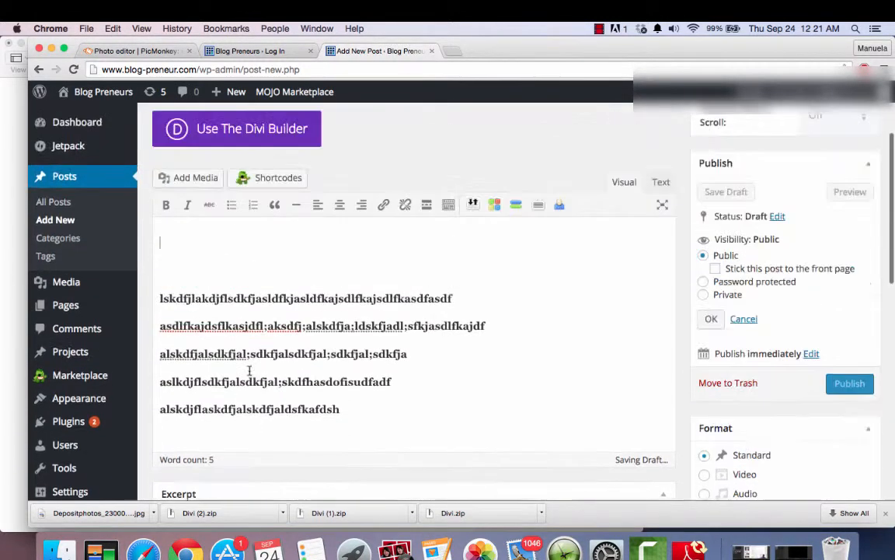
left_click(201, 182)
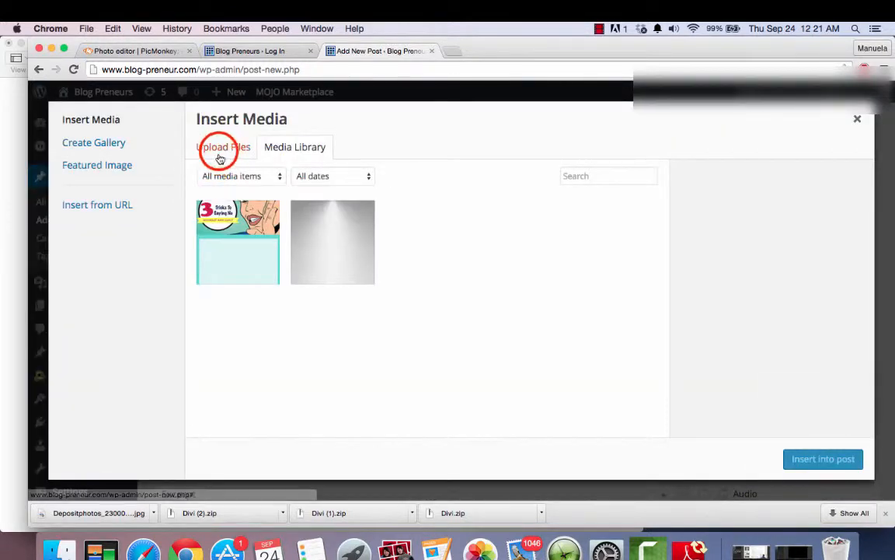
left_click(220, 152)
left_click(549, 314)
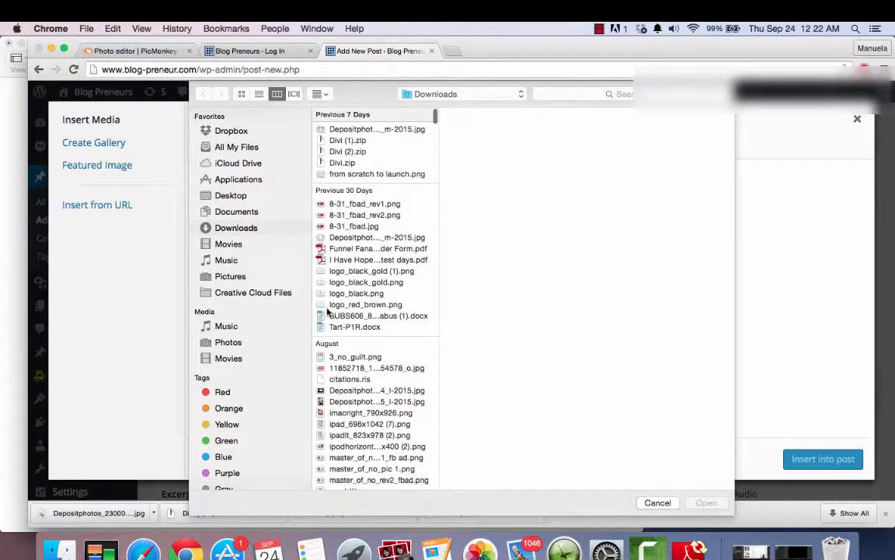
scroll(329, 310, "down", 3)
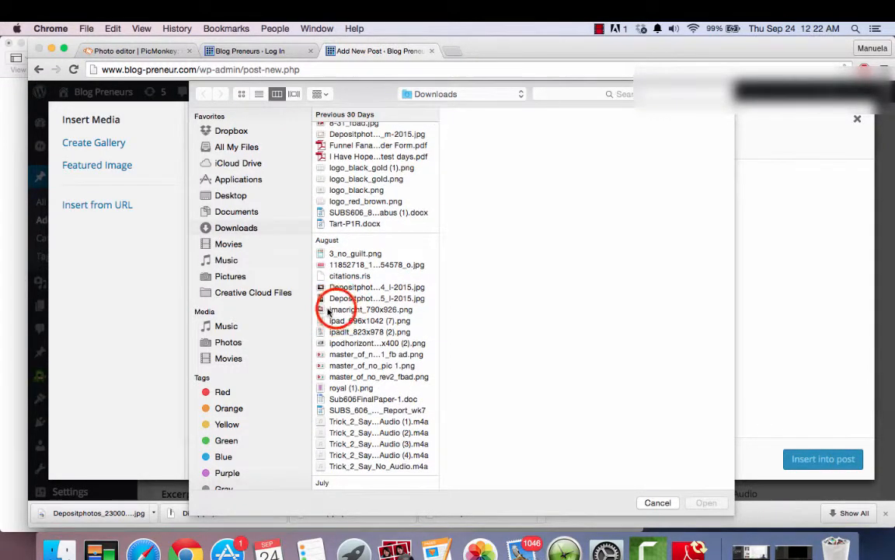
left_click(334, 310)
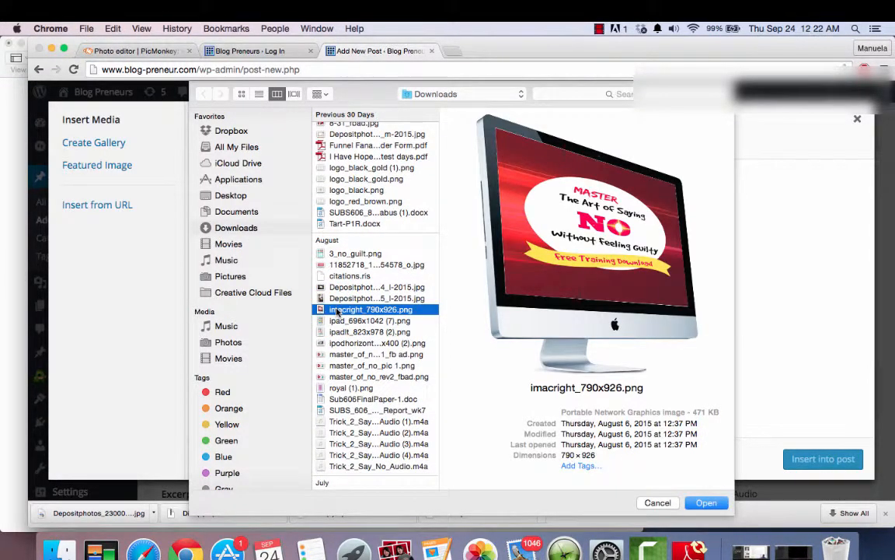
left_click(337, 320)
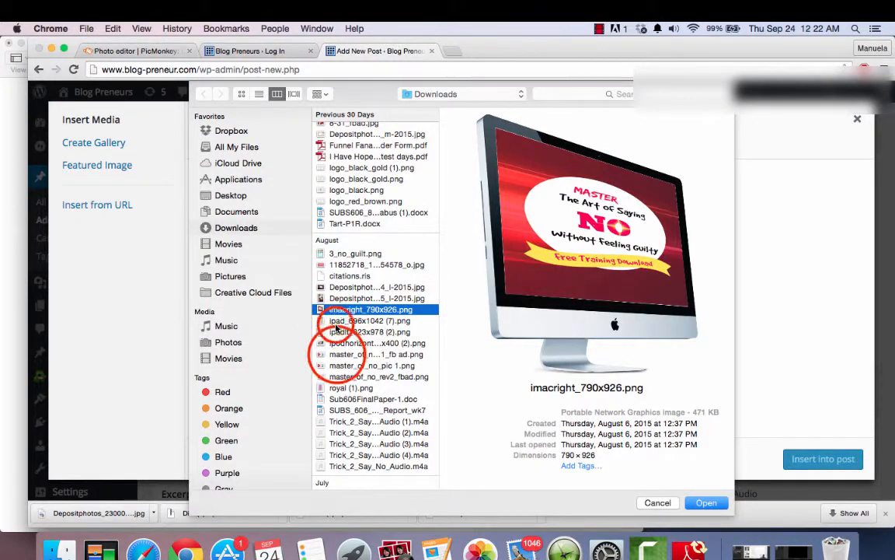
left_click(338, 354)
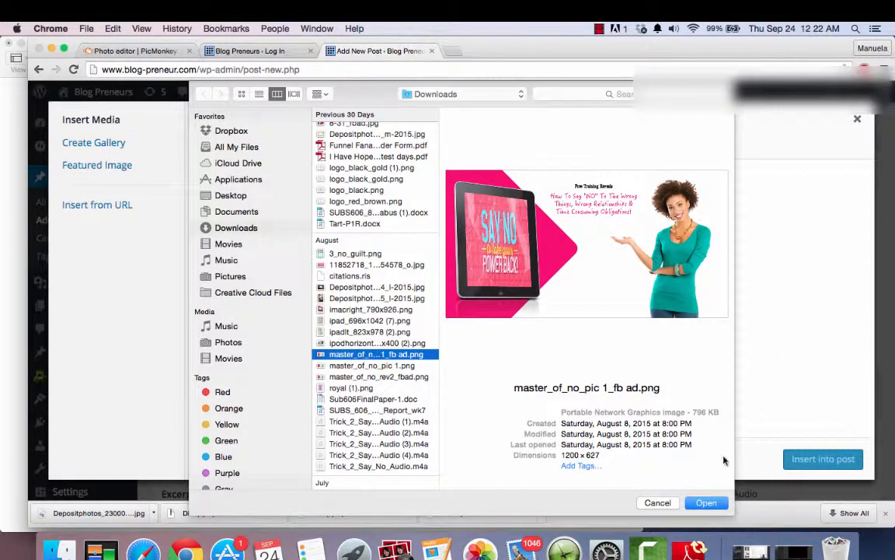
left_click(701, 502)
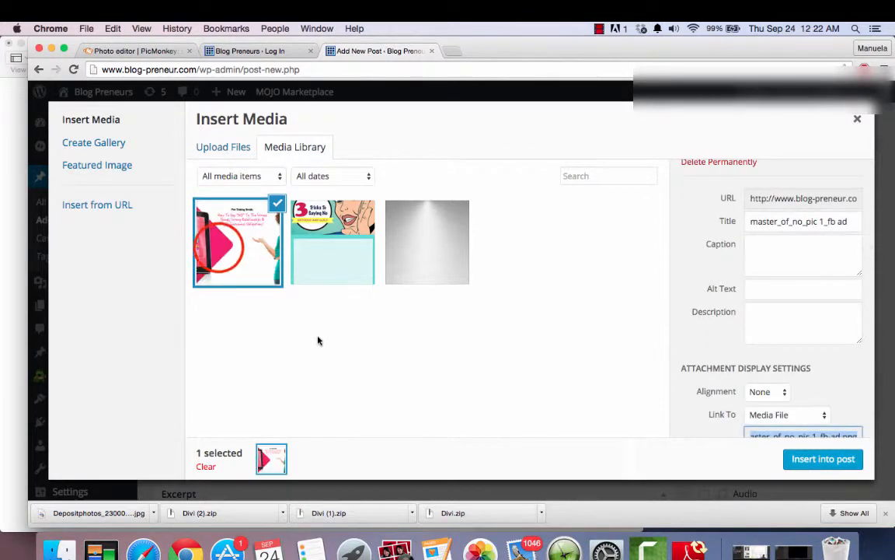
- Deselect the newly uploaded image in the media library and select it again
left_click(221, 251)
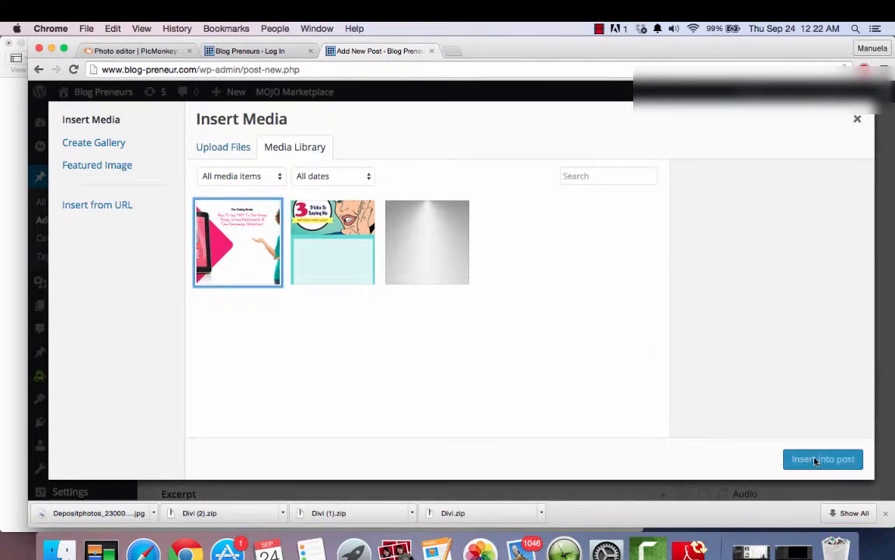
left_click(231, 235)
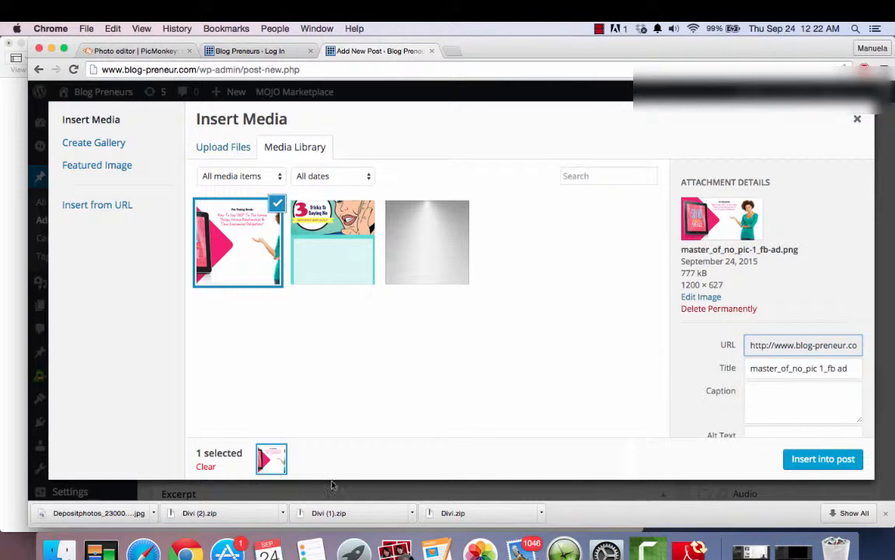
left_click(206, 467)
- Set the selected image to link to a custom URL and enter the author's website address
scroll(702, 389, "down", 5)
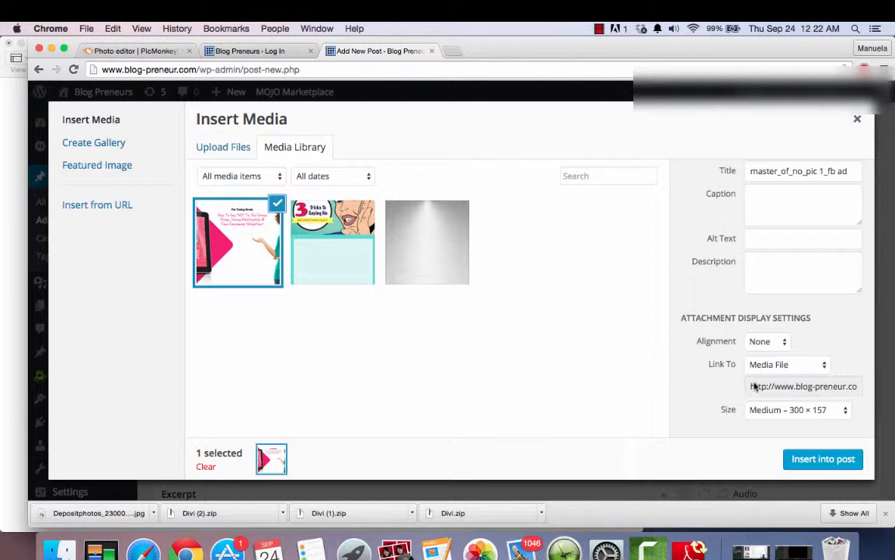
left_click(824, 367)
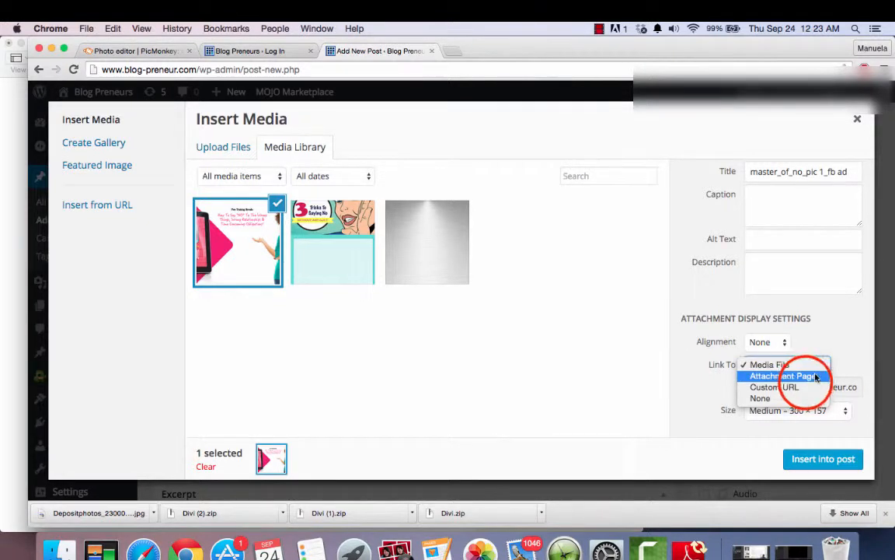
left_click(805, 385)
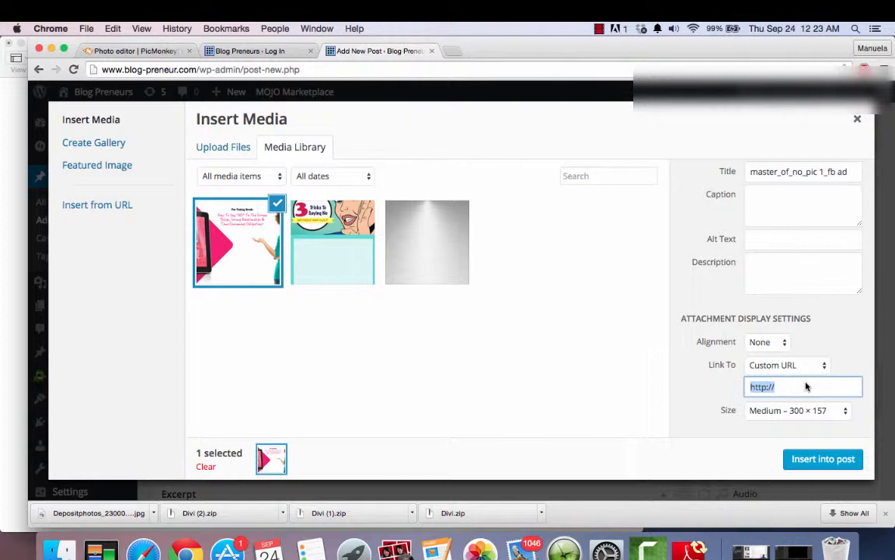
type("wwww")
type(".manuela")
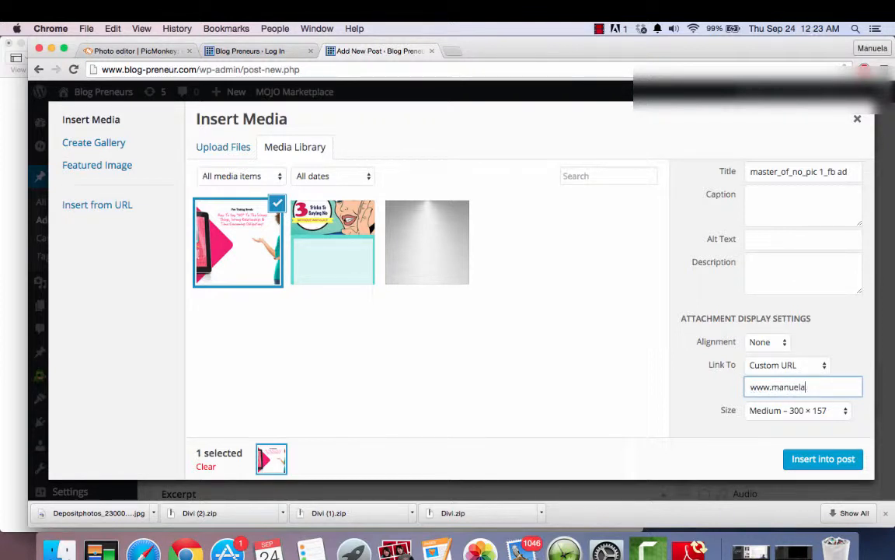
type("tart.com")
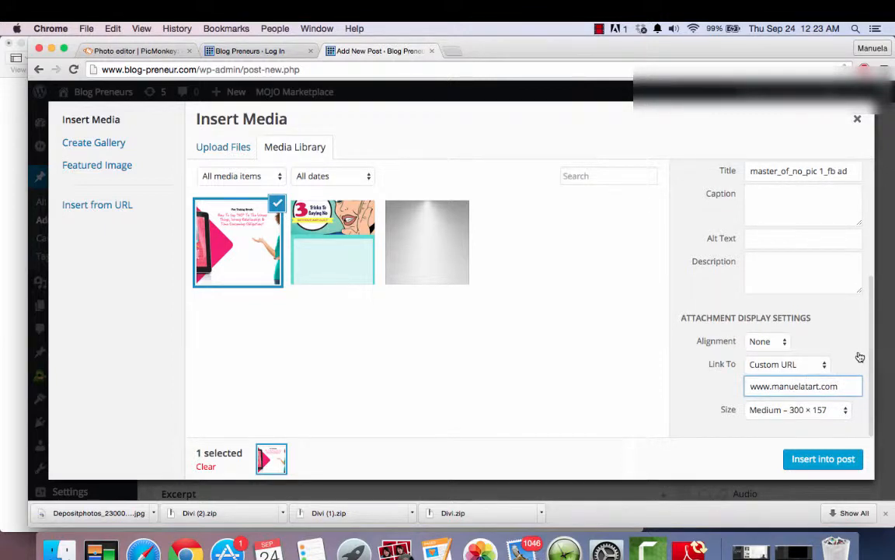
- Check the other link options, keep Custom URL, and insert the linked image above the post's body text
left_click(825, 366)
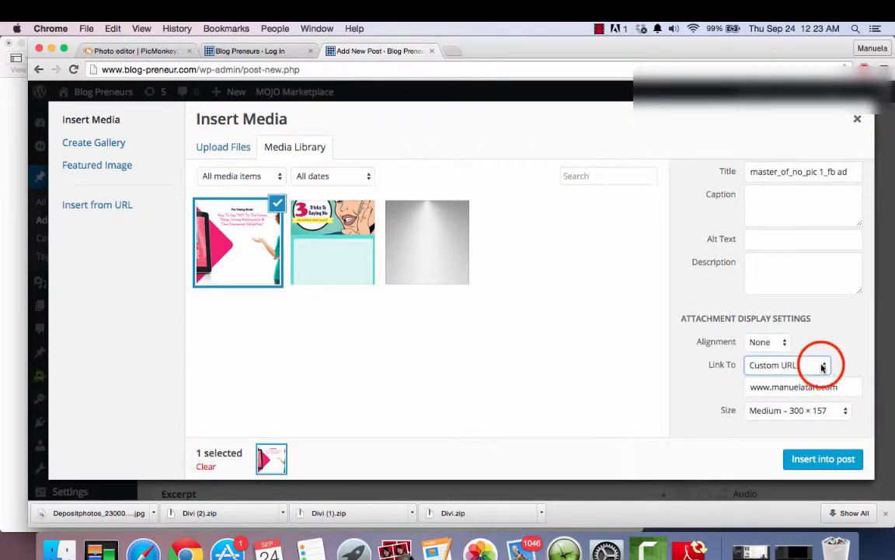
left_click(822, 366)
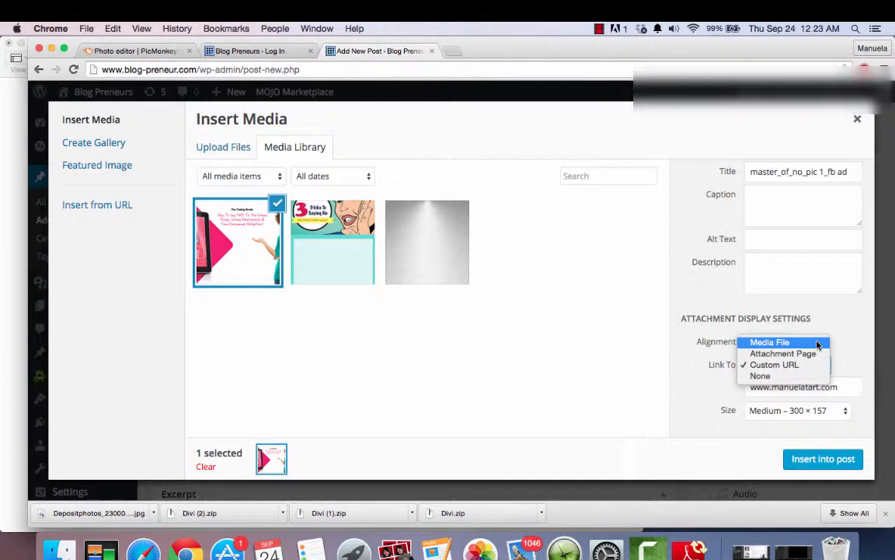
left_click(846, 331)
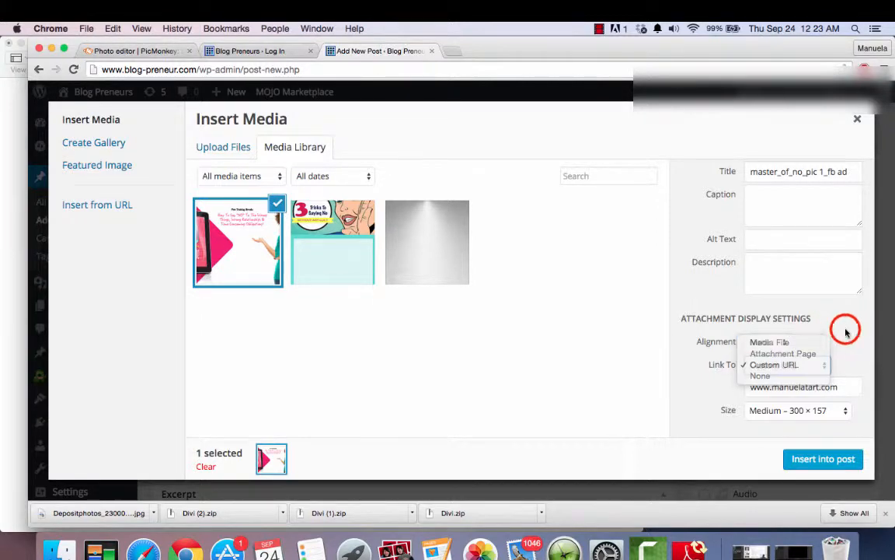
left_click(808, 459)
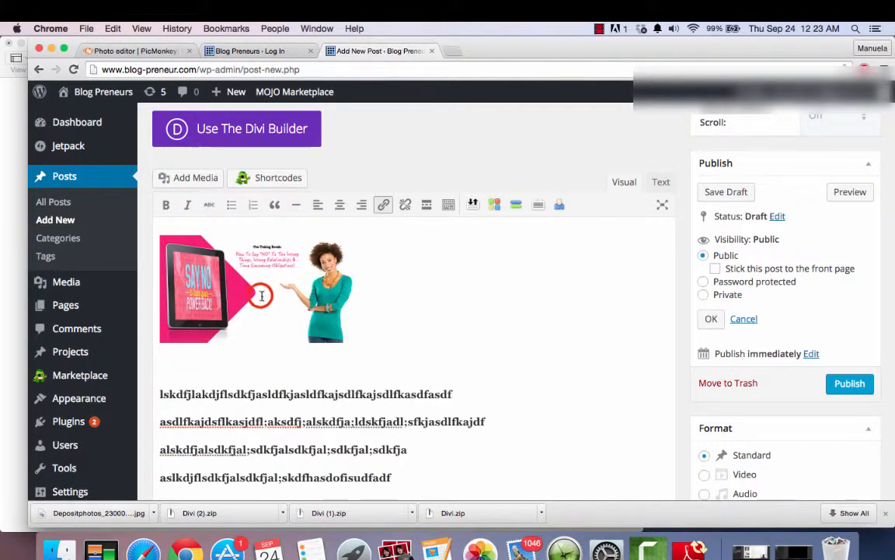
- Enlarge the inserted image to about 1.6 times its width and align it to the center of the post
left_click(261, 295)
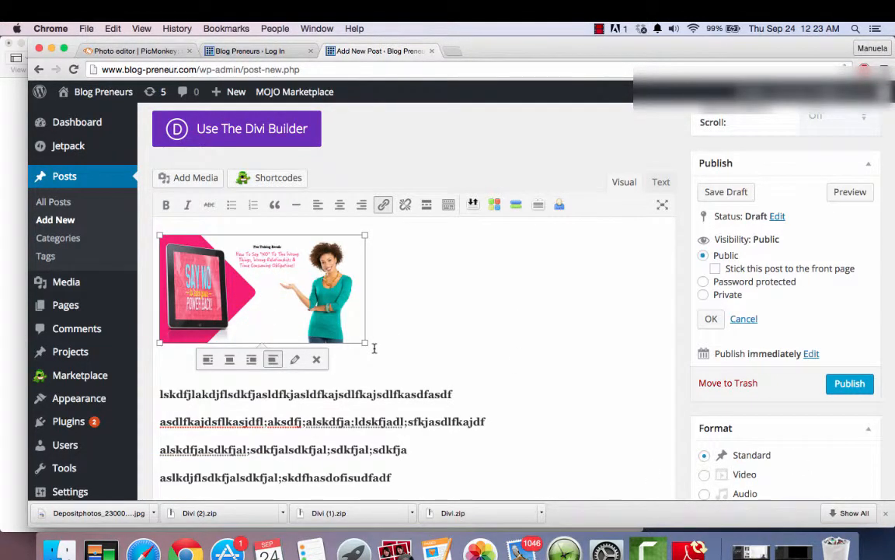
left_click_drag(364, 342, 480, 339)
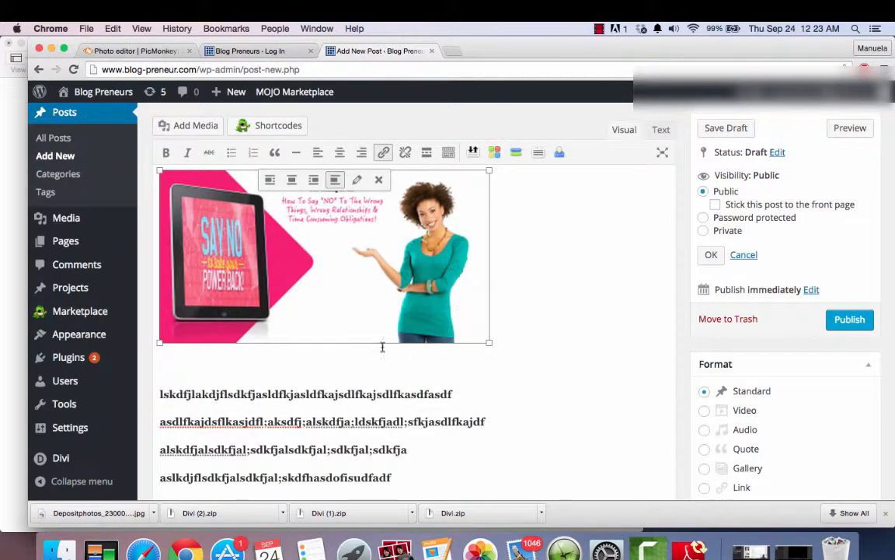
left_click(333, 366)
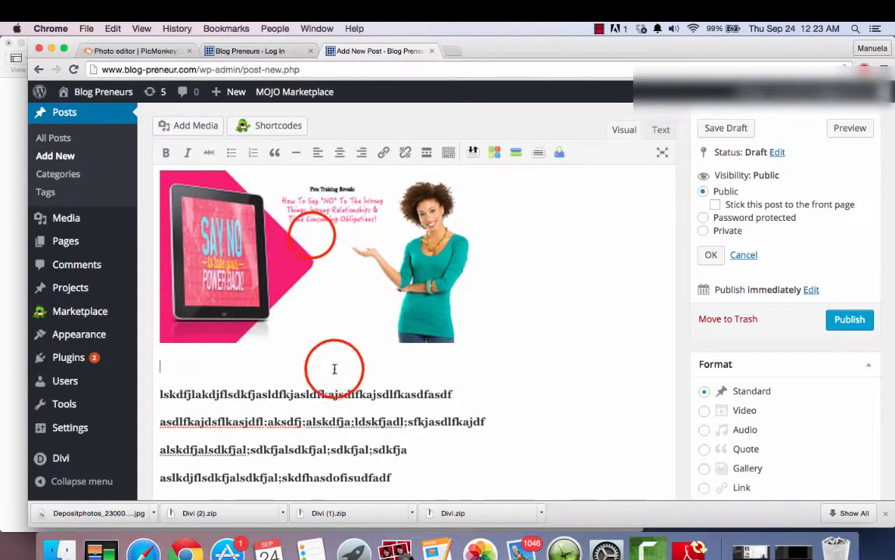
left_click(311, 235)
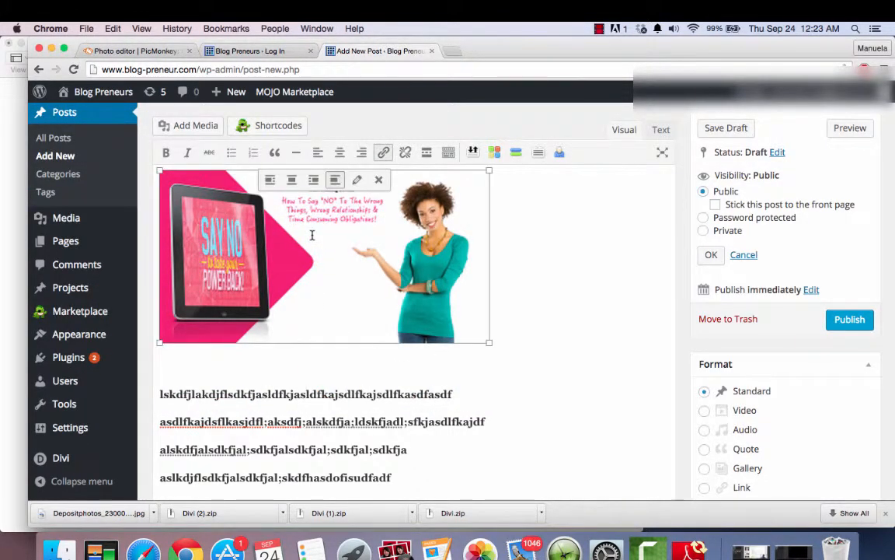
left_click(293, 180)
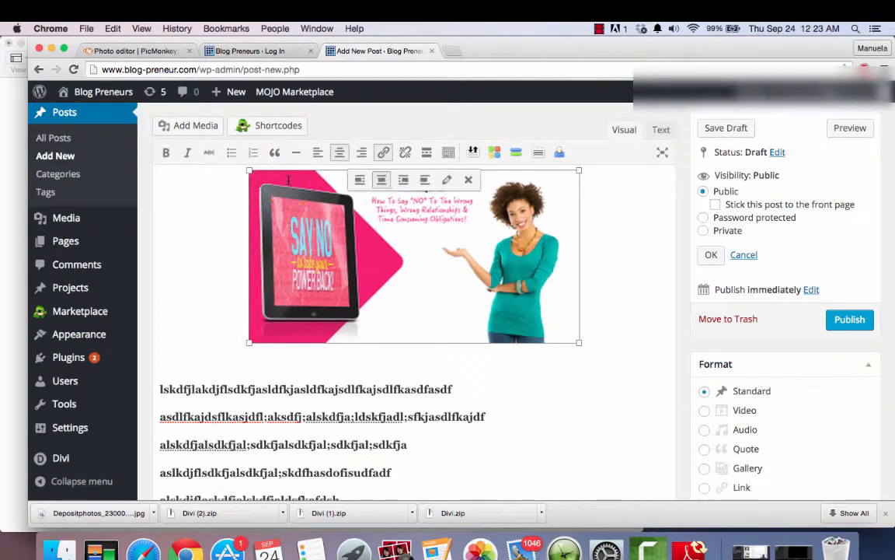
- Try left and right alignment on the post's image, return it to centered alignment, and deselect it
left_click(360, 180)
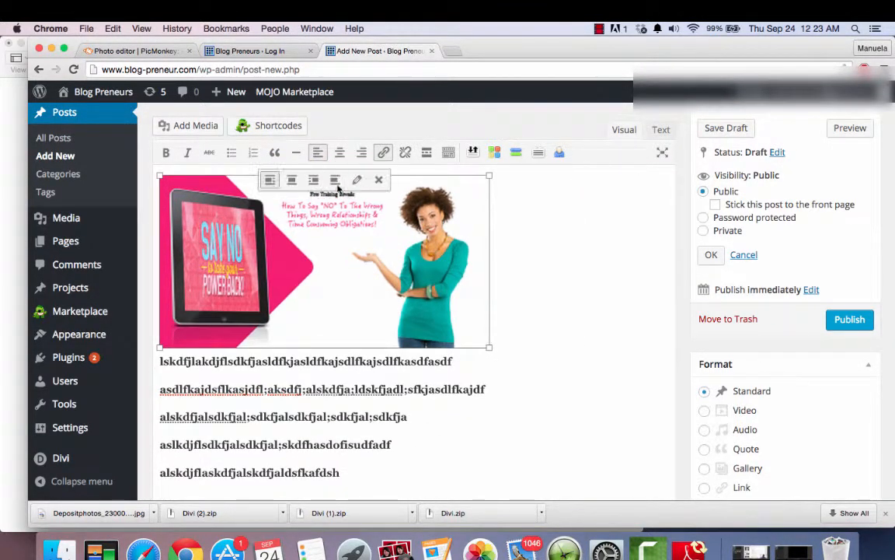
left_click(314, 180)
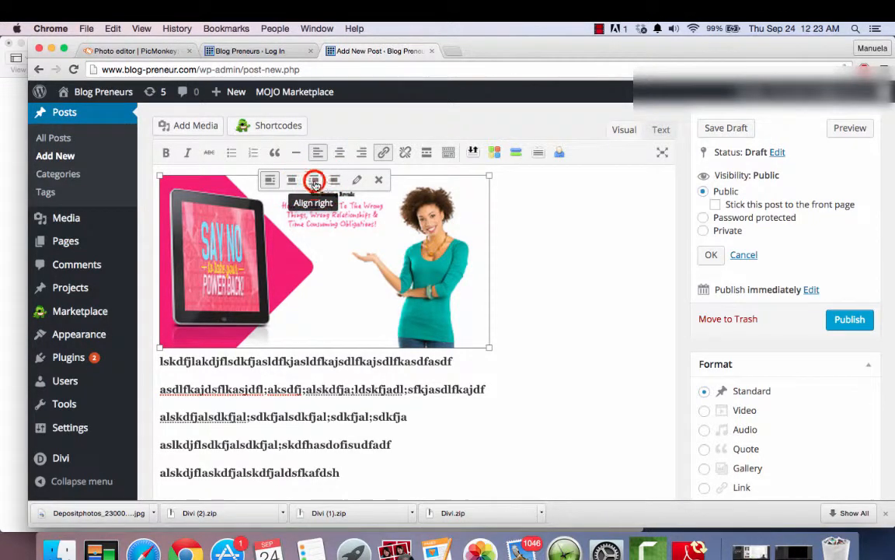
left_click(472, 180)
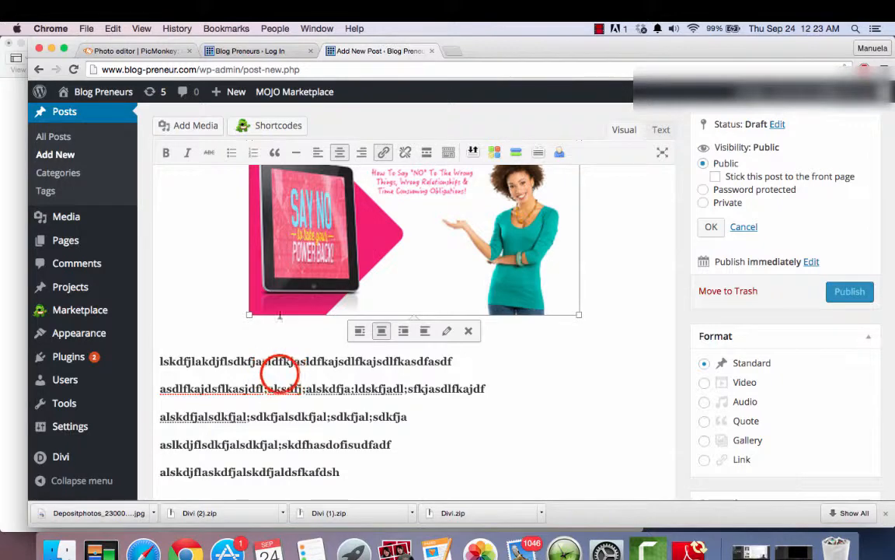
left_click(280, 374)
- Enter the post excerpt "How to say no without feeling guilty and without feeling selfish."
scroll(280, 374, "up", 3)
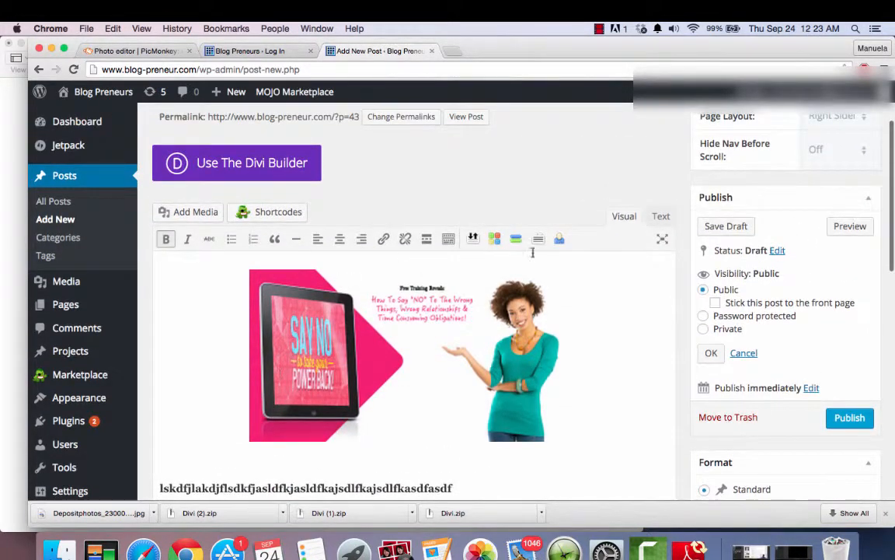
scroll(638, 409, "down", 5)
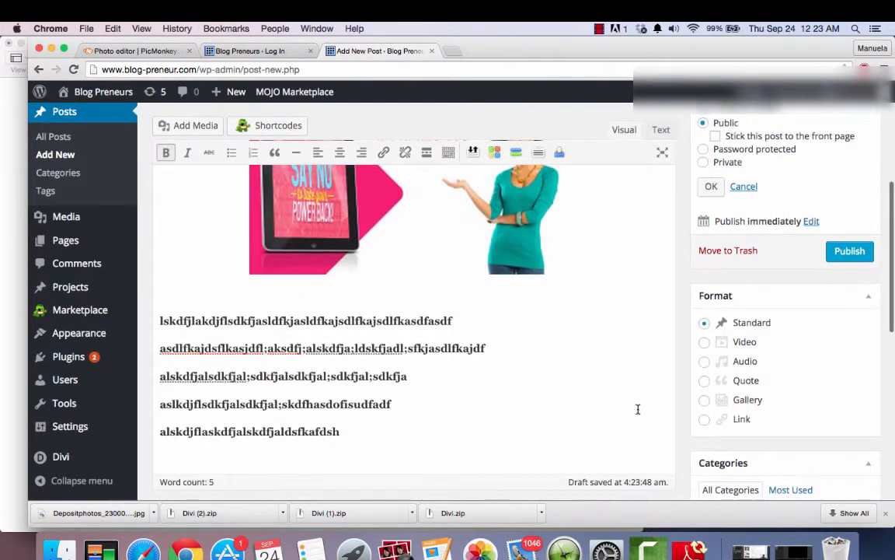
scroll(638, 408, "down", 10)
scroll(642, 394, "up", 6)
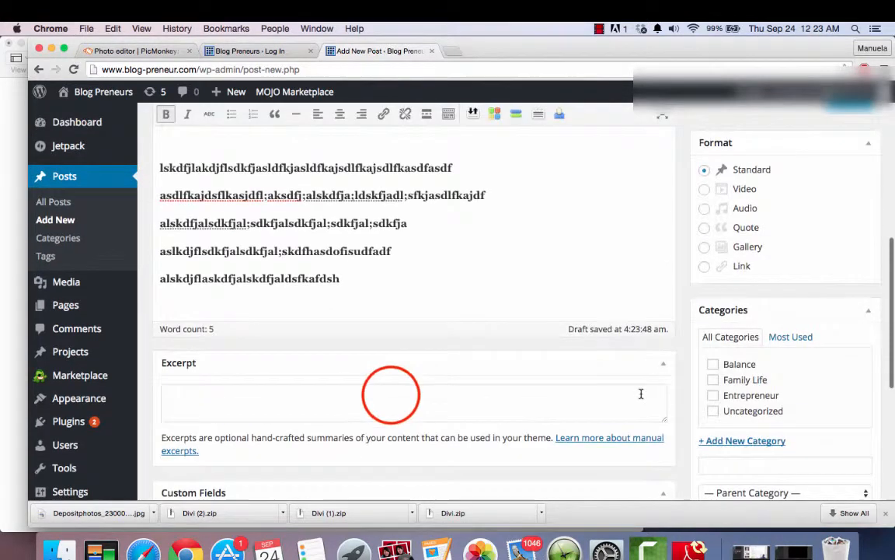
left_click(391, 394)
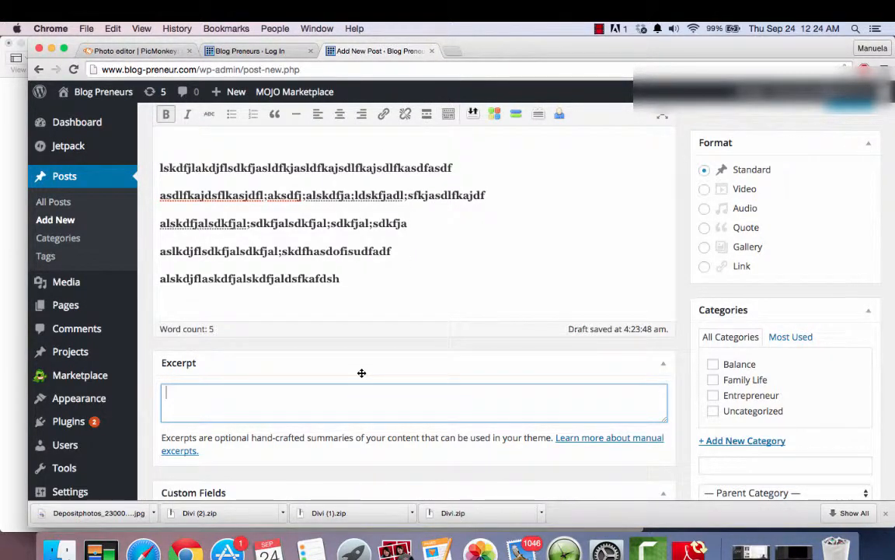
type("How to say ")
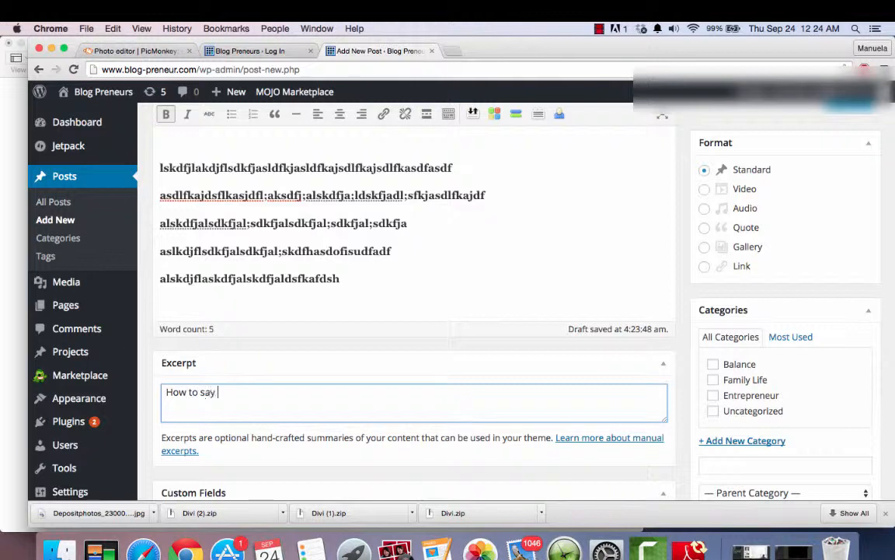
type("no without feeling guilty")
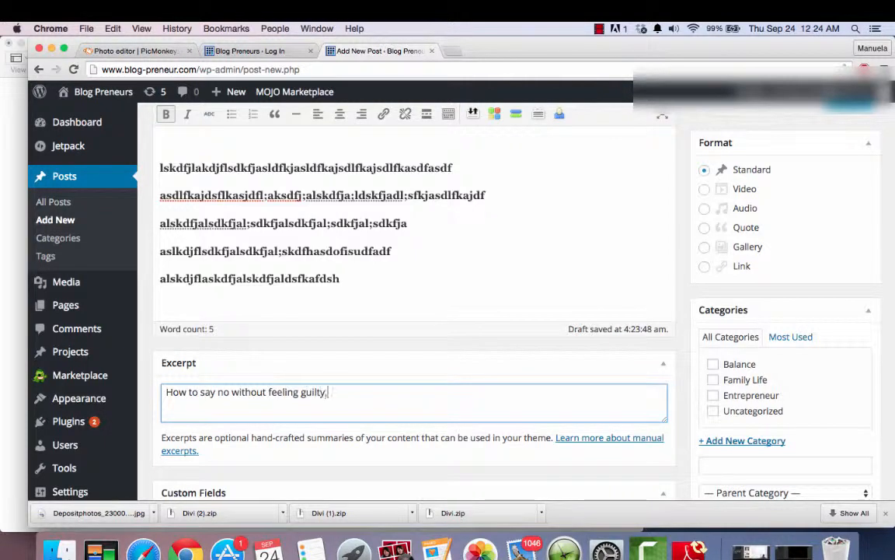
type(" and wi")
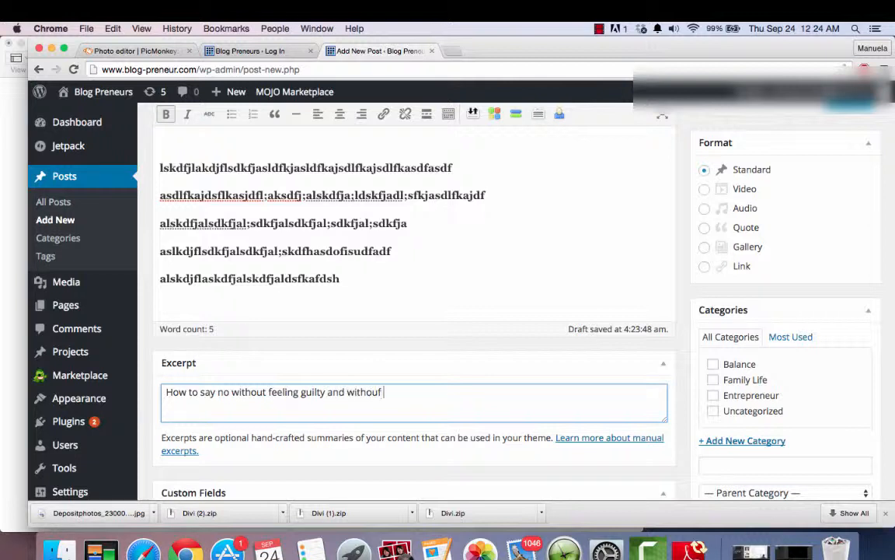
type("thouf")
key("BackSpace")
type("t feeling selfish.")
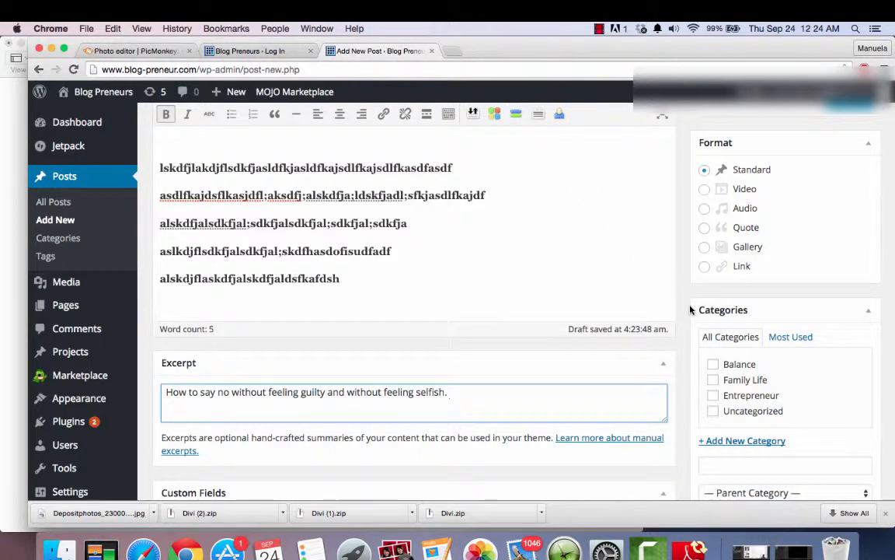
- Preview the post and examine its title, linked image, body text and comment section
scroll(691, 309, "up", 5)
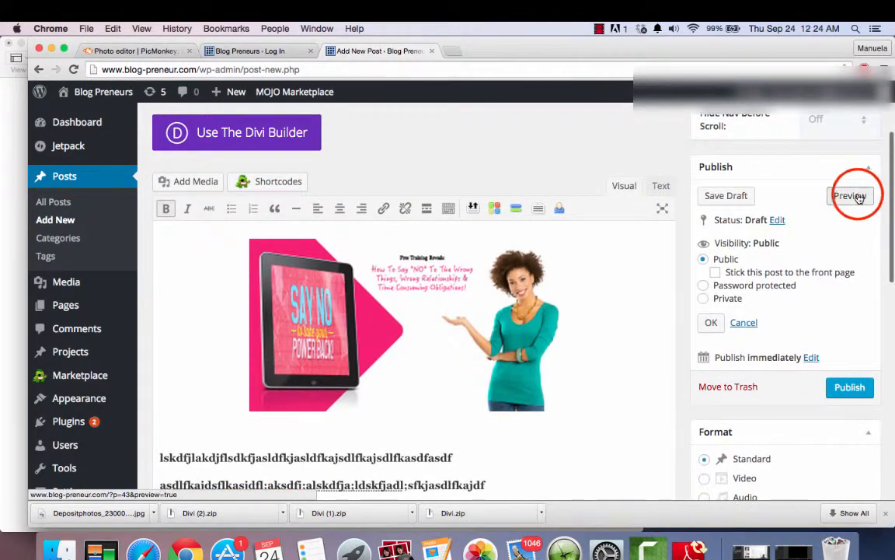
left_click(850, 196)
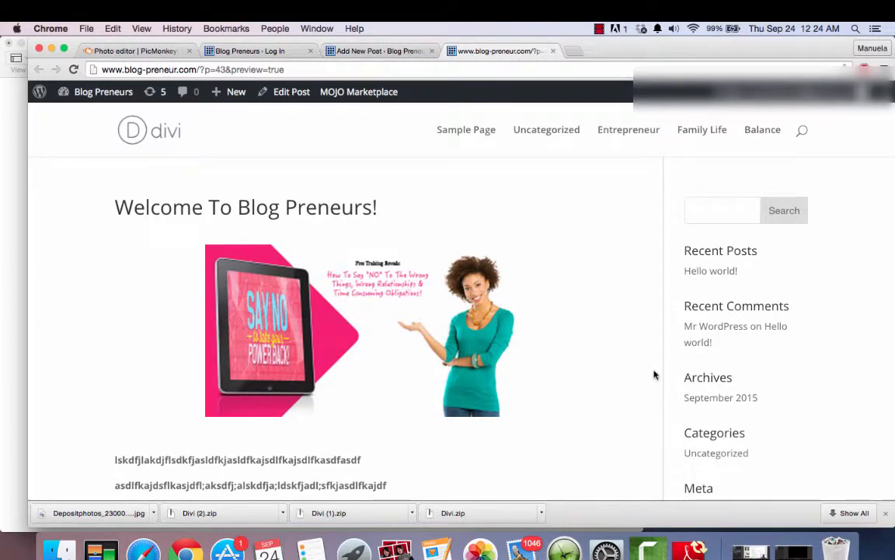
scroll(654, 375, "down", 3)
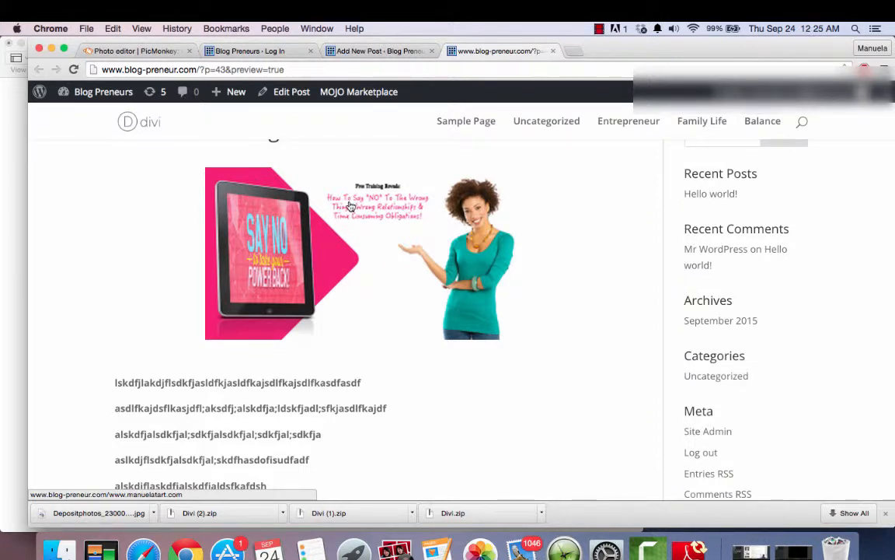
scroll(537, 394, "up", 3)
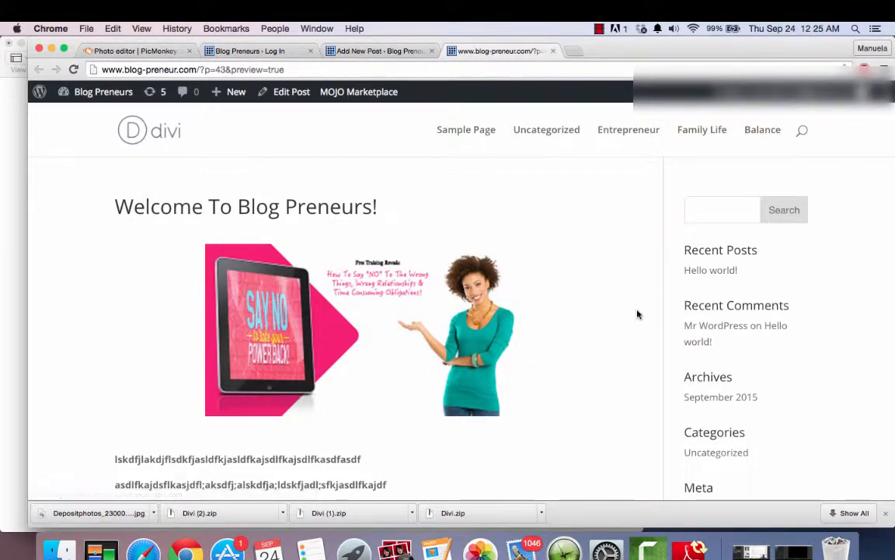
scroll(637, 314, "down", 5)
scroll(576, 359, "down", 2)
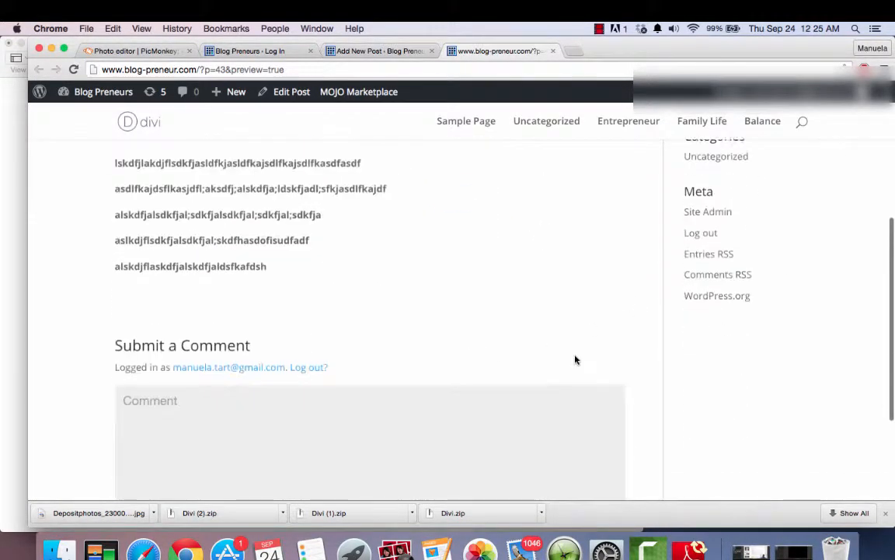
scroll(576, 360, "up", 8)
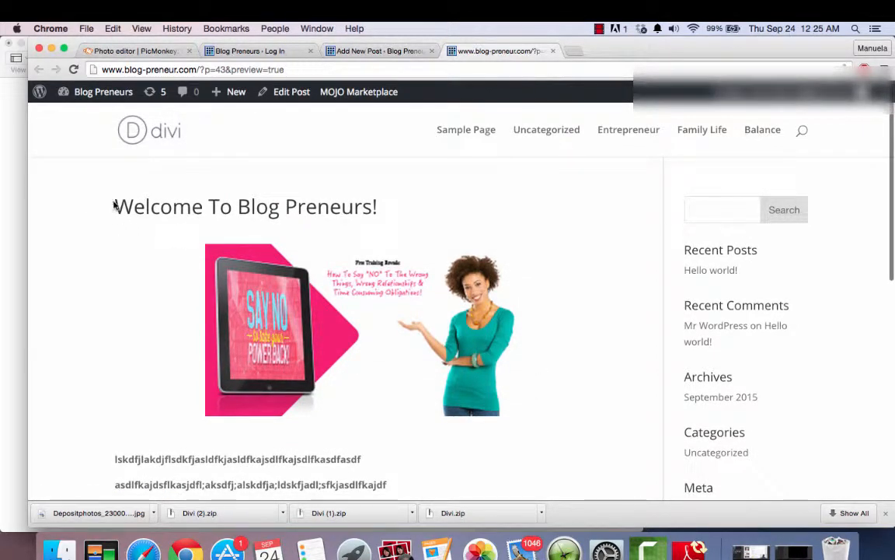
- Return to the post editor and publish the post
left_click(354, 52)
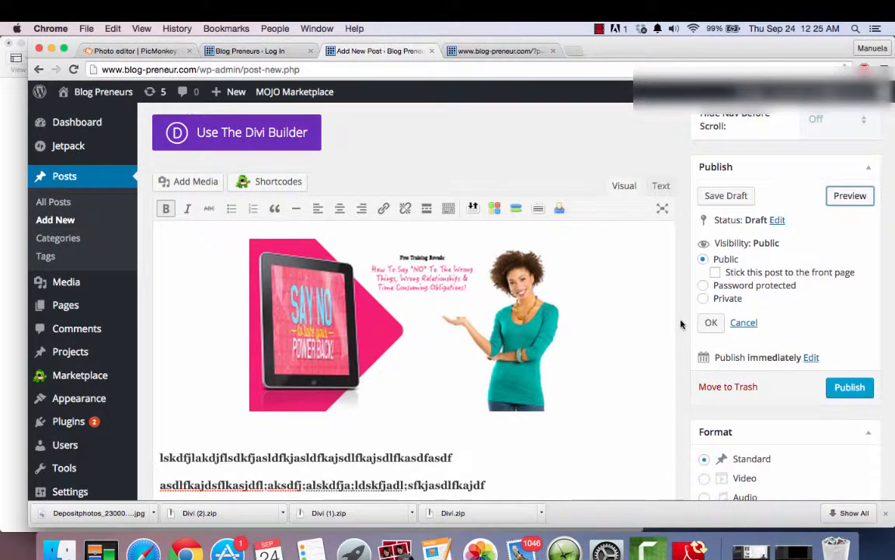
left_click(848, 389)
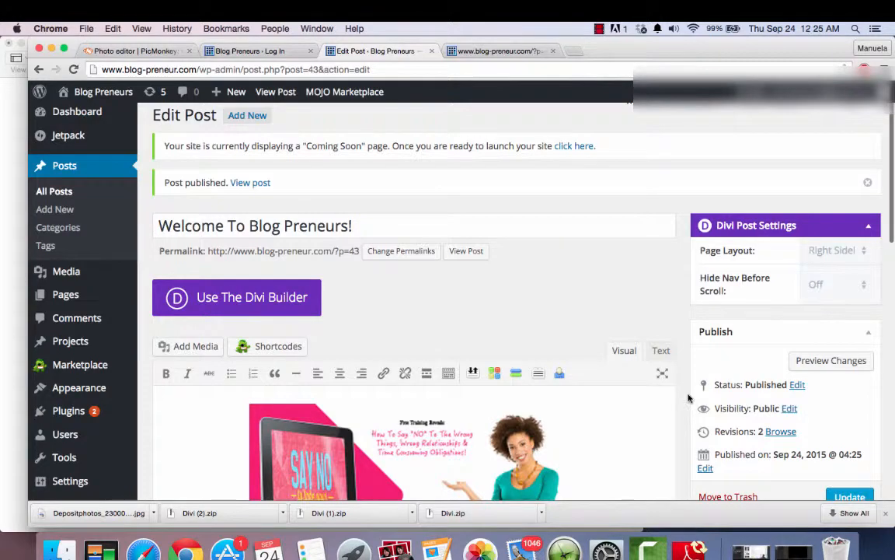
scroll(688, 398, "down", 10)
scroll(688, 398, "up", 15)
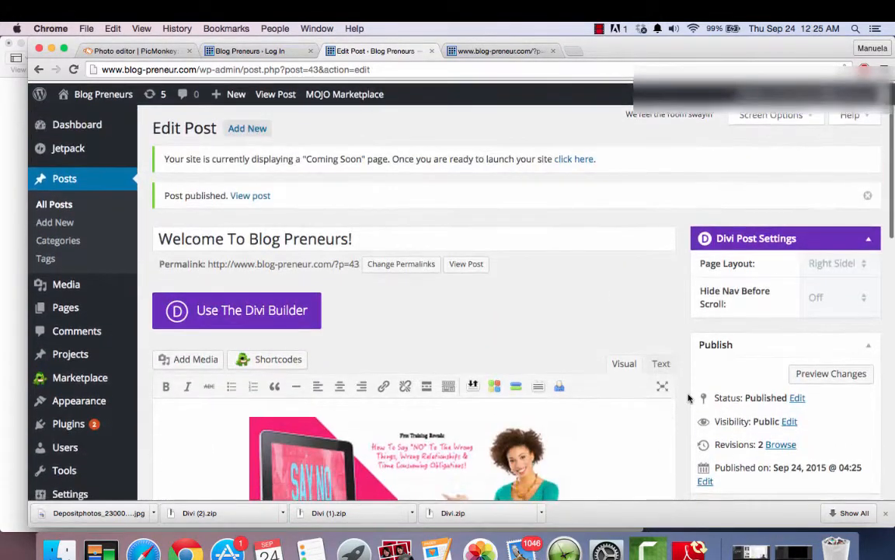
- Check the status options available for the published post and keep Published selected
scroll(688, 380, "down", 5)
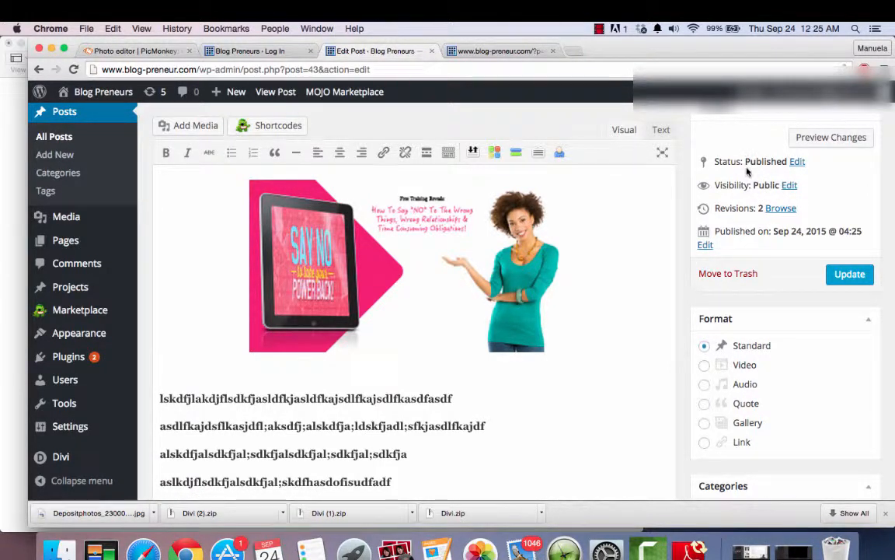
left_click(794, 162)
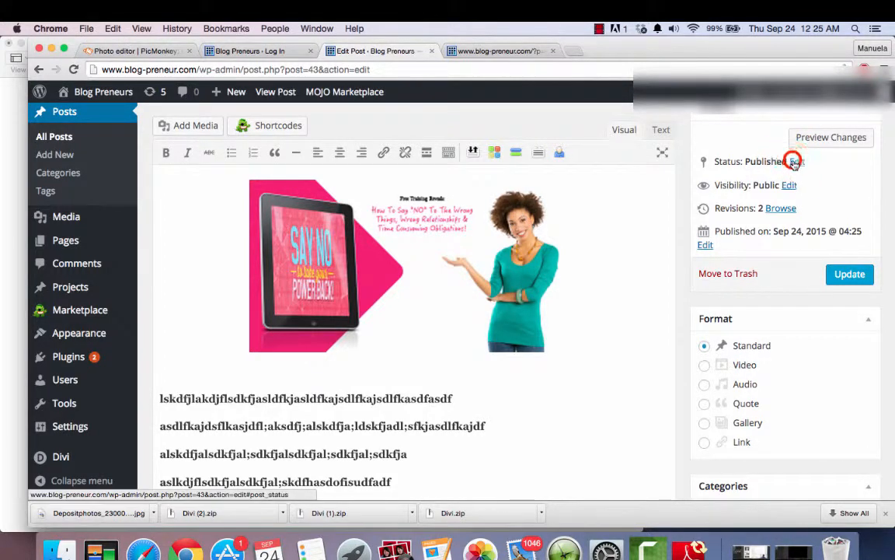
left_click(782, 183)
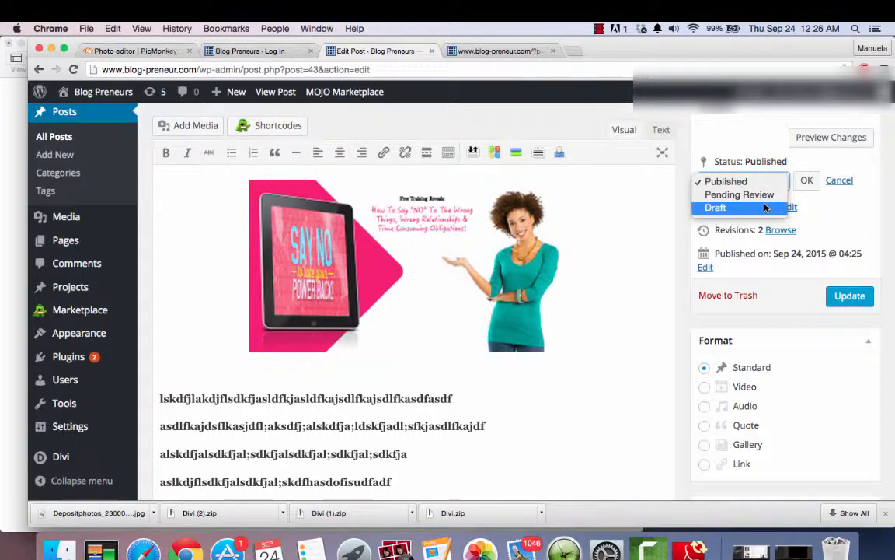
left_click(797, 167)
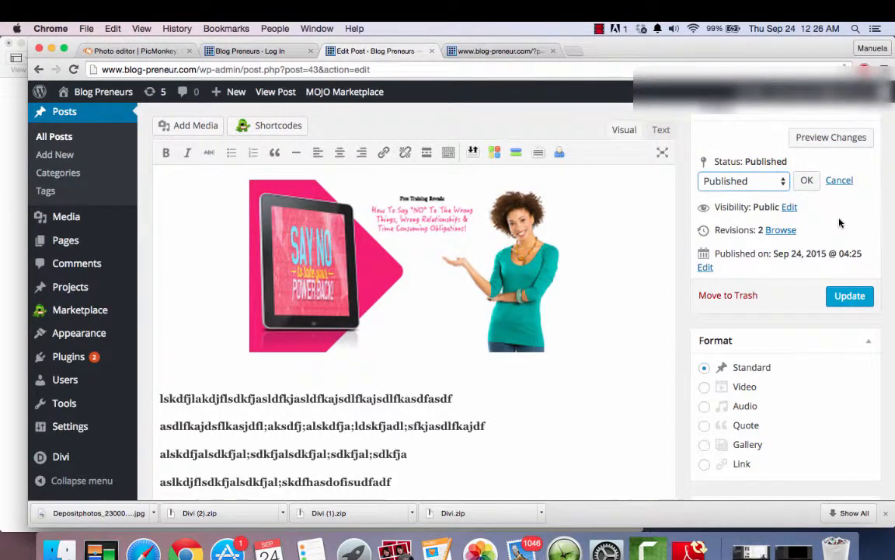
- Enlarge the post's image to about 1.5 times its width, nearly filling the editor, and update the published post
scroll(838, 222, "down", 4)
scroll(840, 223, "up", 5)
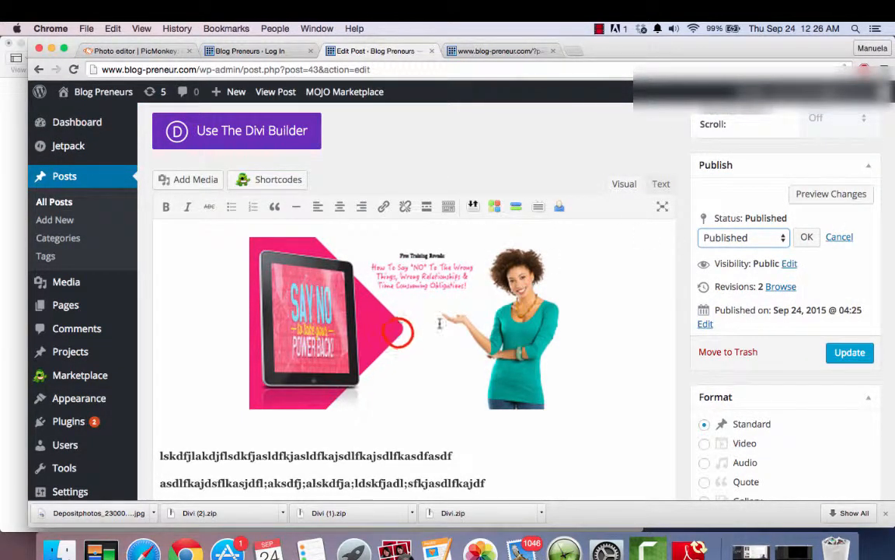
left_click(362, 299)
left_click_drag(579, 409, 665, 424)
left_click(619, 402)
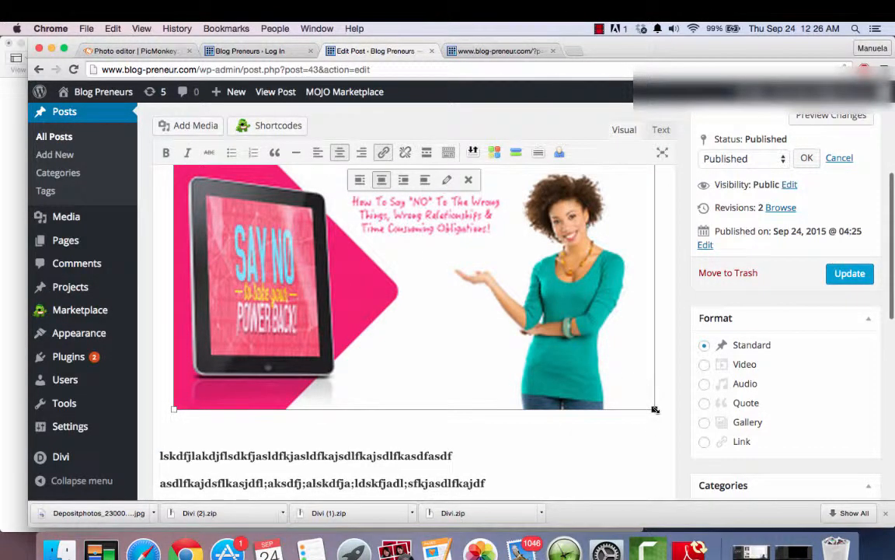
left_click(618, 444)
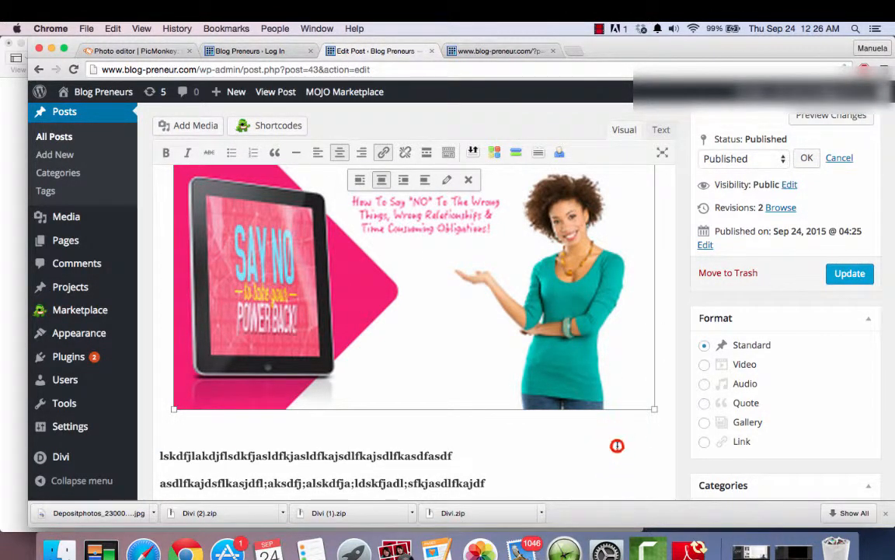
scroll(618, 445, "up", 3)
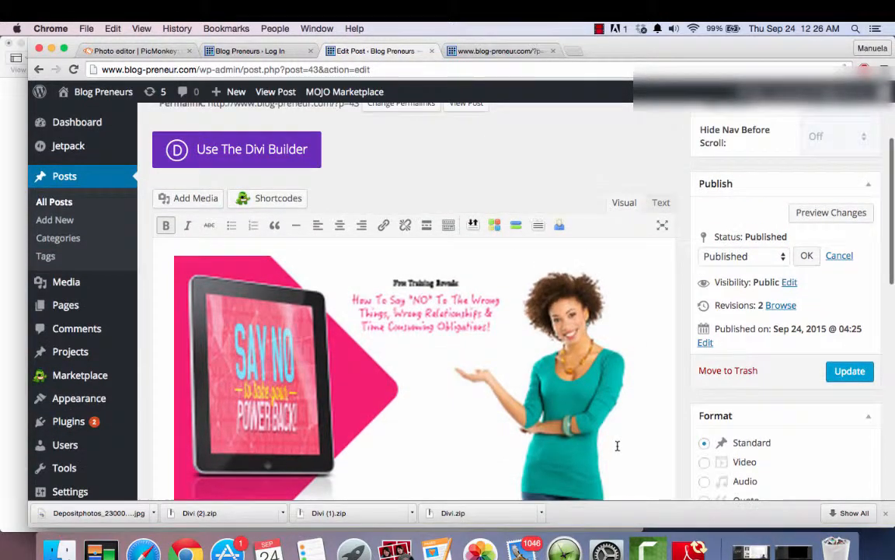
left_click(851, 372)
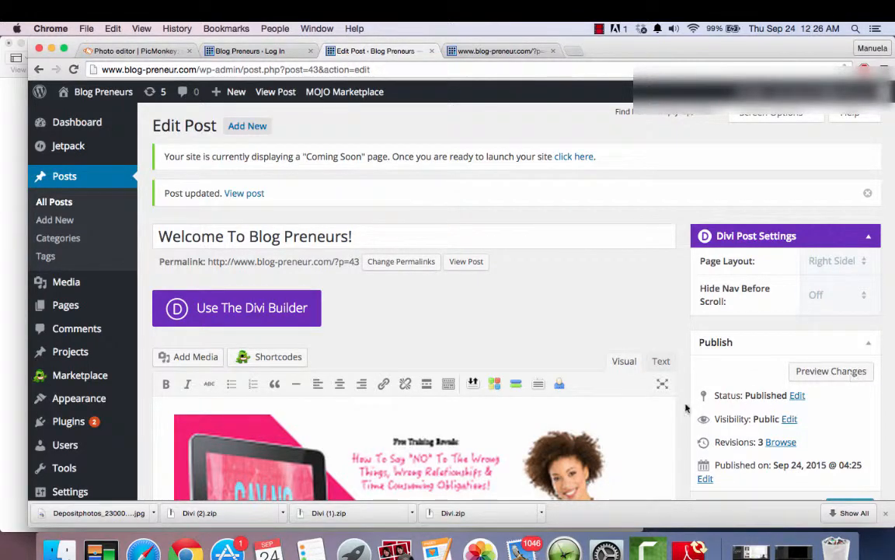
- Reload the open post page and review the enlarged image, body text and comment form
scroll(684, 412, "down", 5)
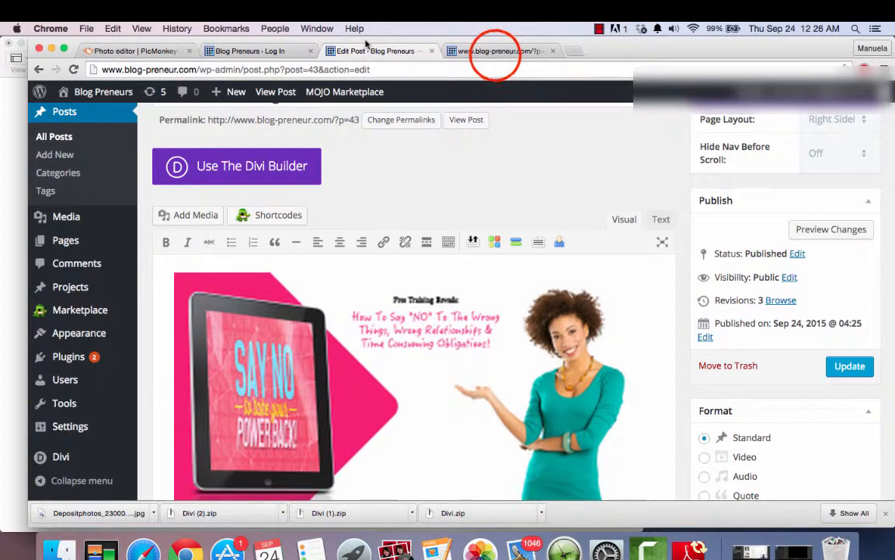
left_click(496, 52)
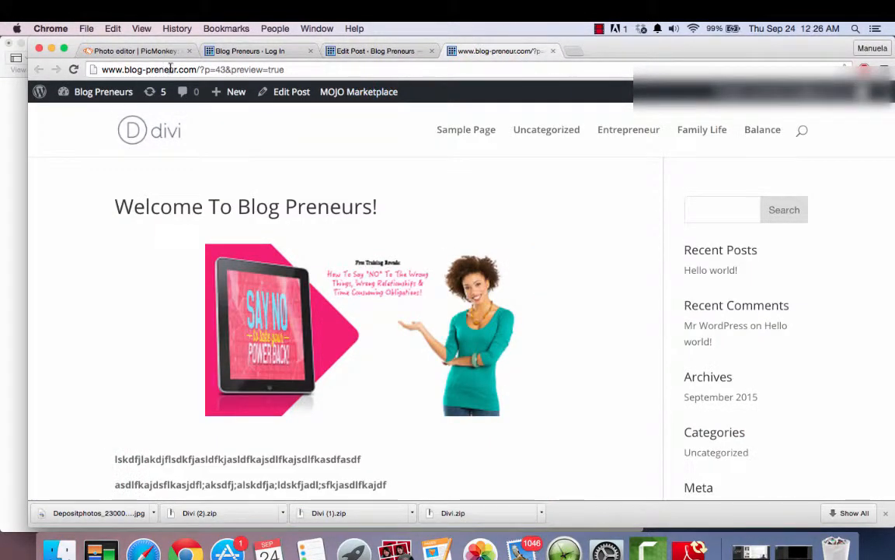
left_click(70, 69)
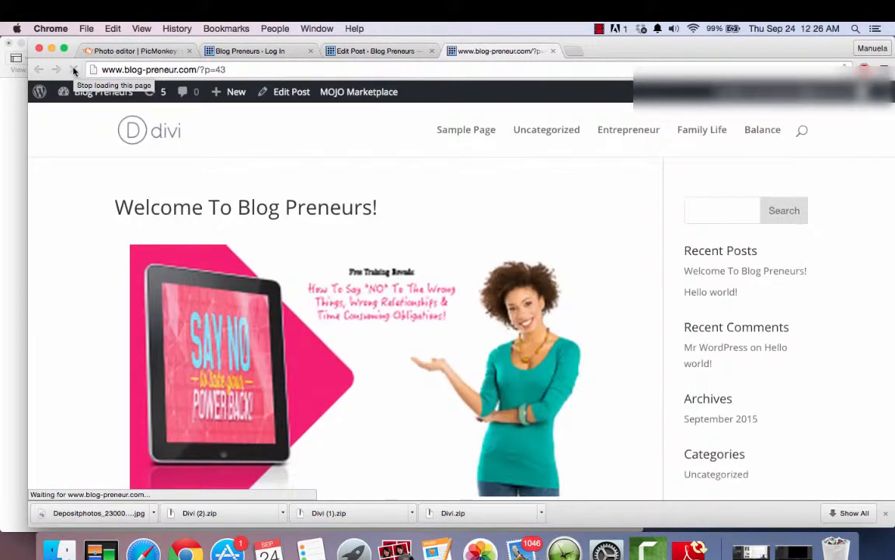
scroll(68, 324, "down", 4)
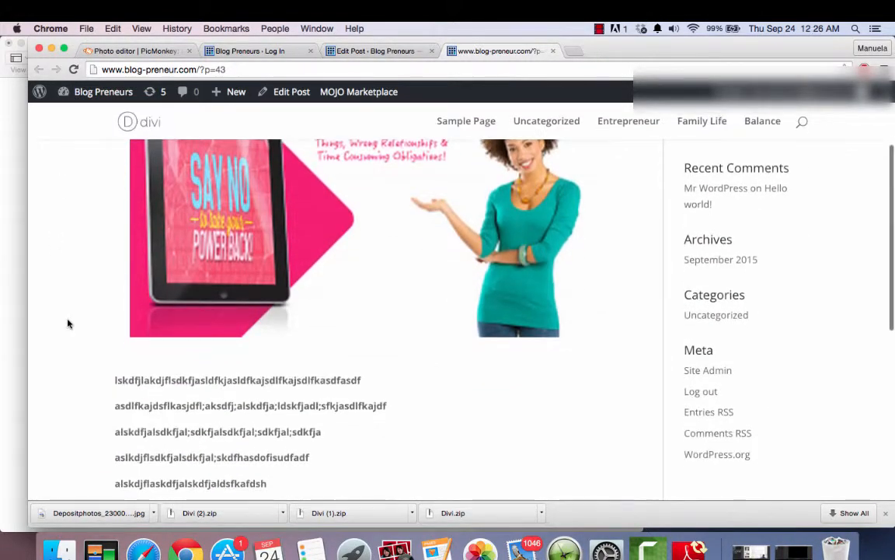
scroll(68, 323, "up", 4)
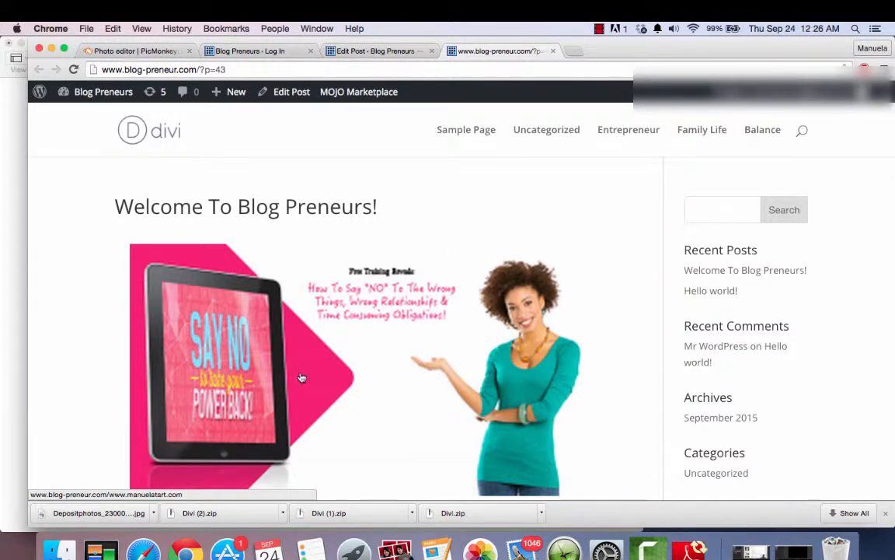
scroll(302, 378, "down", 10)
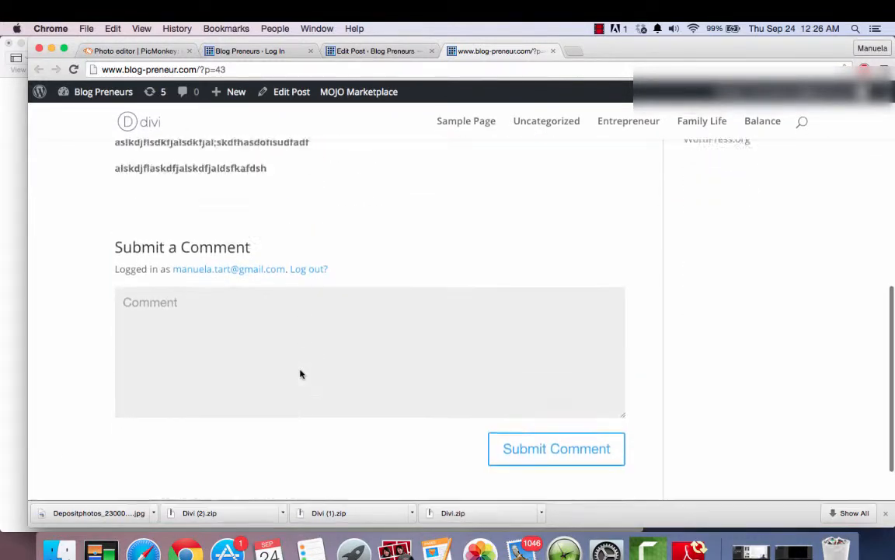
- Try out the post's comment box with placeholder text and clear it without submitting
scroll(302, 374, "up", 3)
scroll(295, 311, "down", 4)
left_click(293, 286)
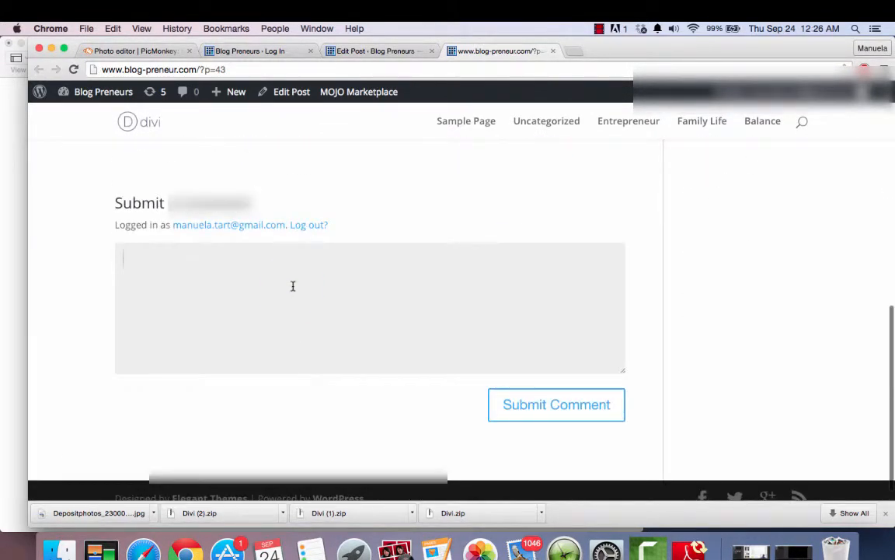
type("safsldkjdsflakdfas")
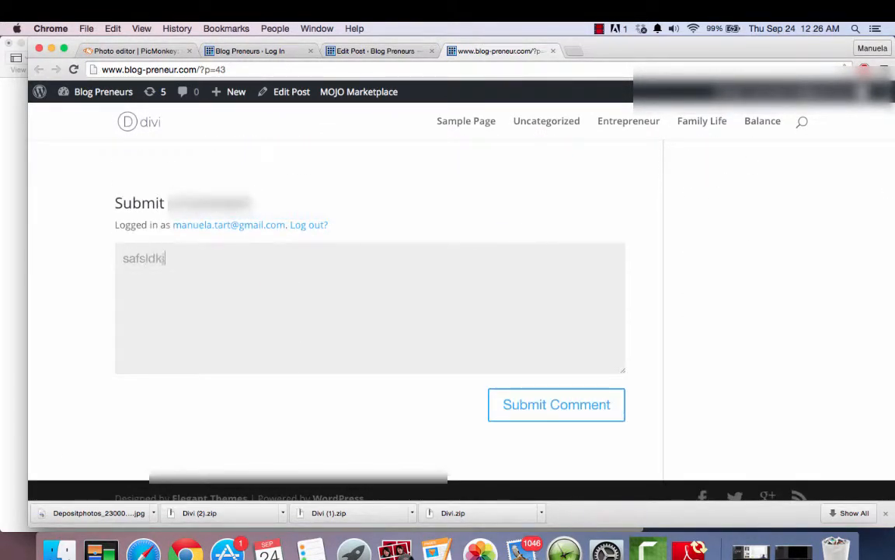
key("BackSpace")
key("BackSpace")
key("BackSpace")
key("BackSpace")
key("BackSpace")
key("BackSpace")
key("BackSpace")
key("BackSpace")
key("BackSpace")
key("BackSpace")
key("BackSpace")
key("BackSpace")
key("BackSpace")
key("BackSpace")
key("BackSpace")
key("BackSpace")
key("BackSpace")
key("BackSpace")
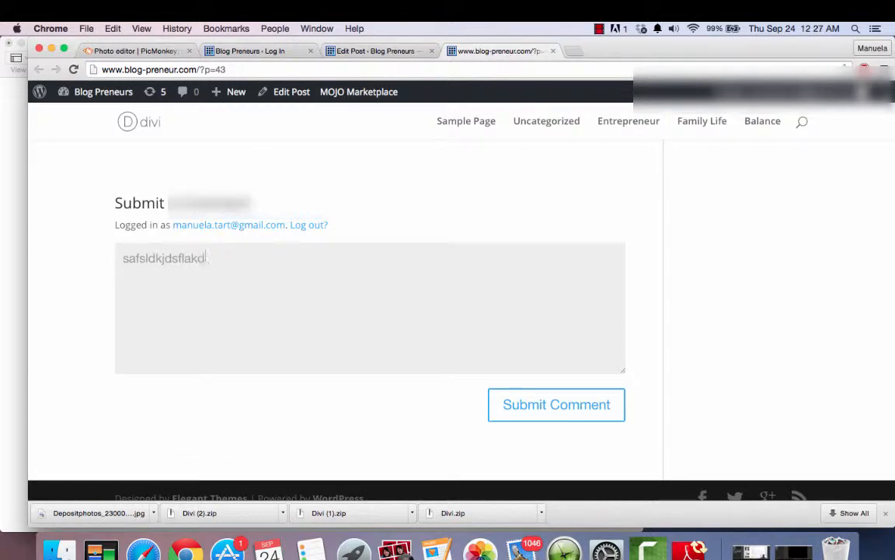
scroll(290, 248, "up", 10)
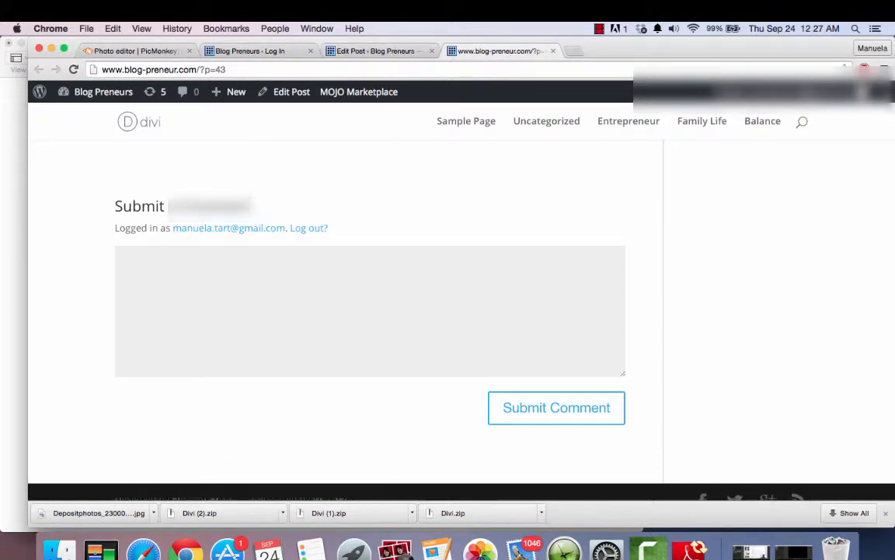
- Go back to the post editor and add a blank line below the last paragraph in the HTML text view
left_click(344, 52)
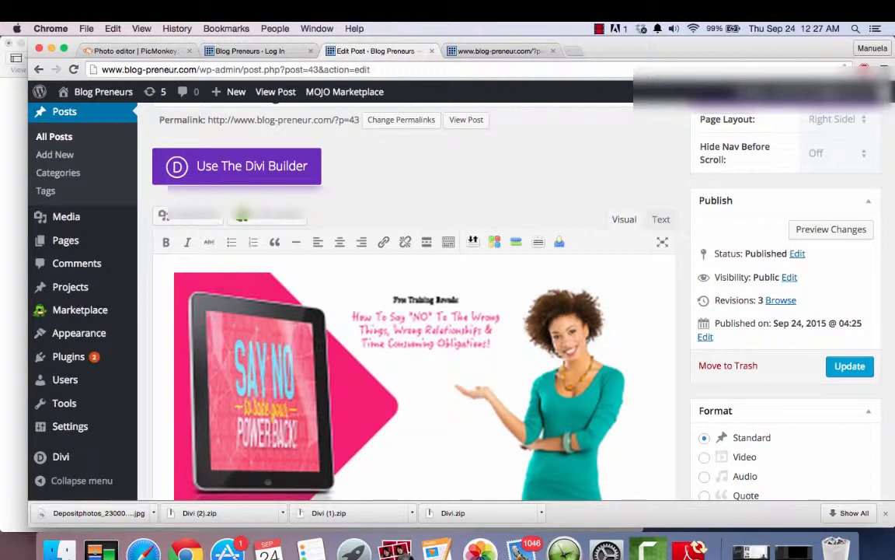
scroll(266, 355, "down", 5)
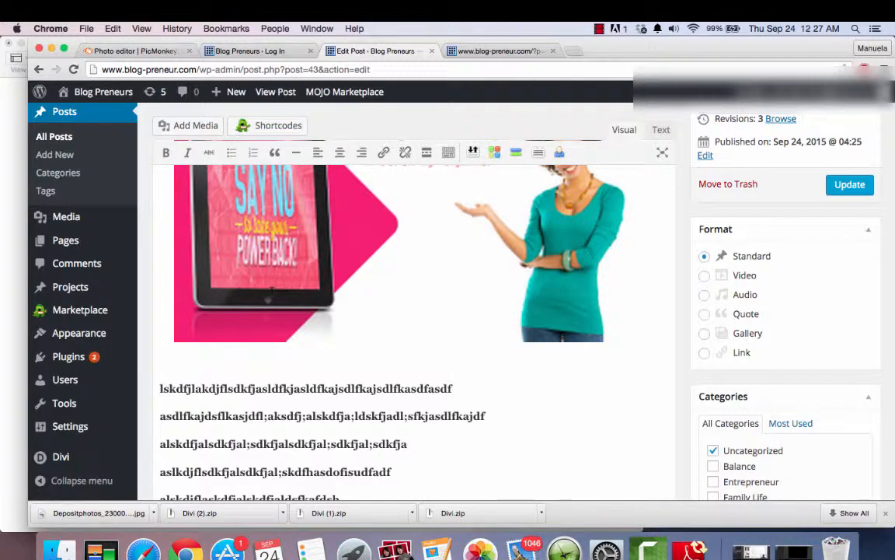
scroll(272, 289, "up", 4)
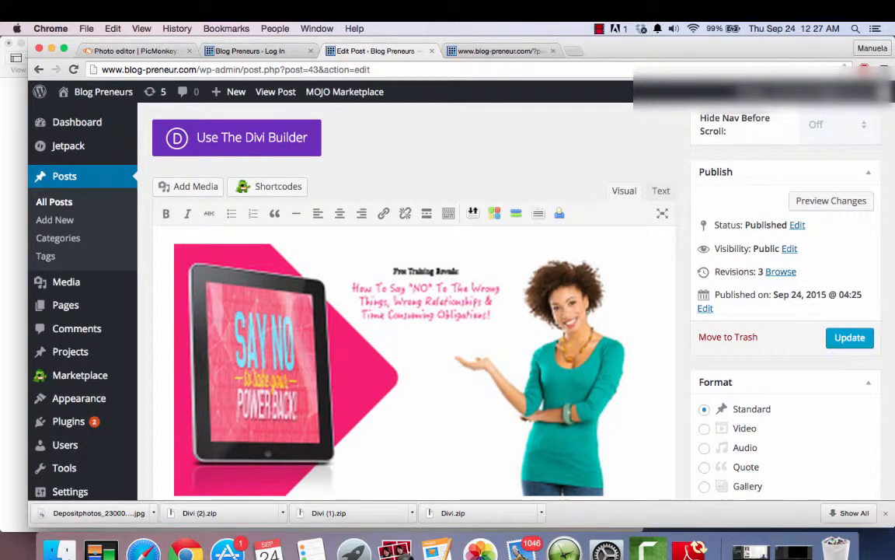
left_click(662, 190)
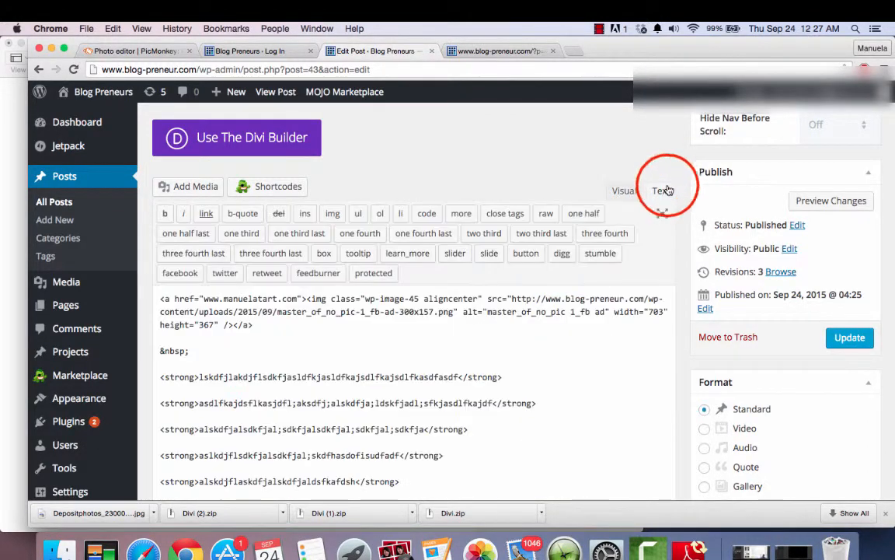
scroll(542, 329, "down", 5)
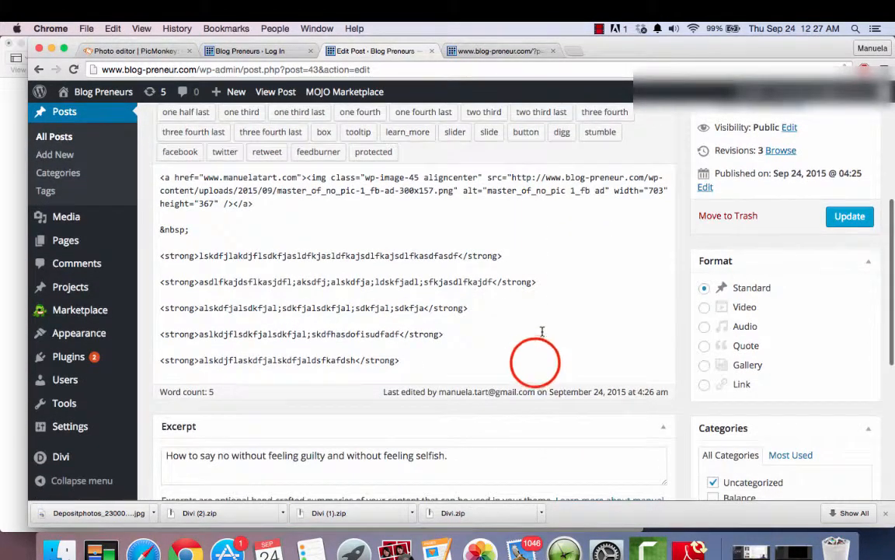
left_click(535, 362)
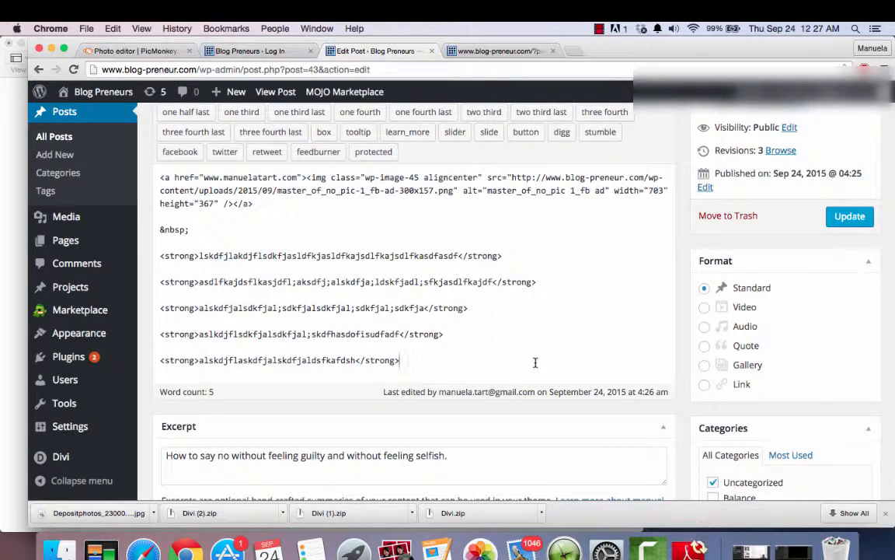
key("Return")
key("Return")
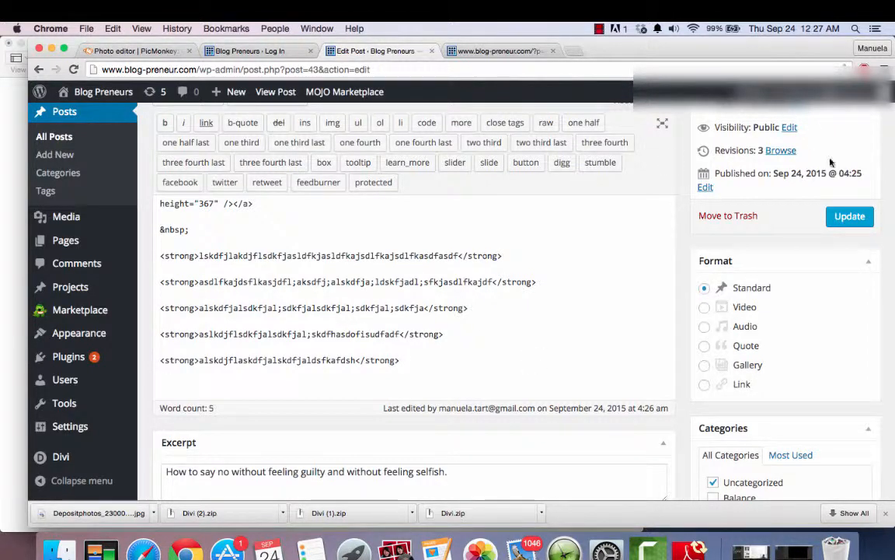
- Open YouTube in a new browser tab
scroll(549, 291, "up", 5)
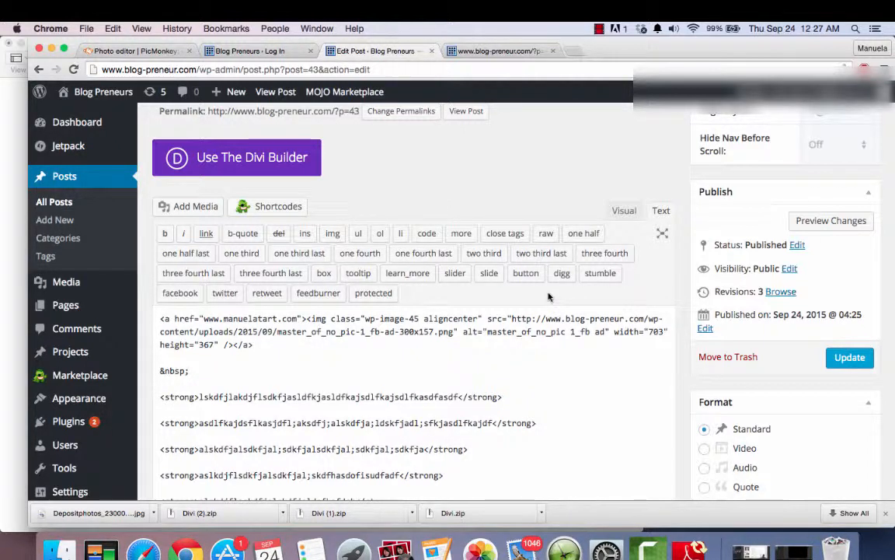
left_click(573, 51)
type("you")
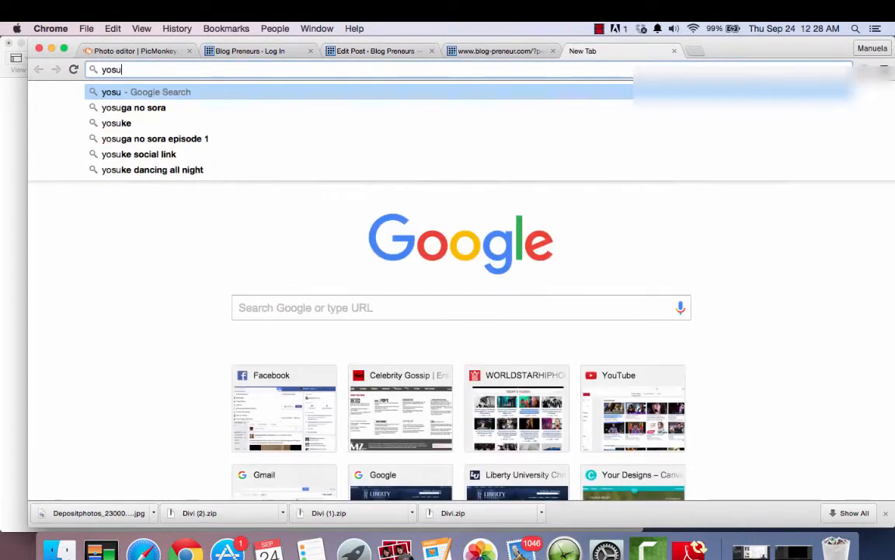
key("BackSpace")
type("u")
key("Return")
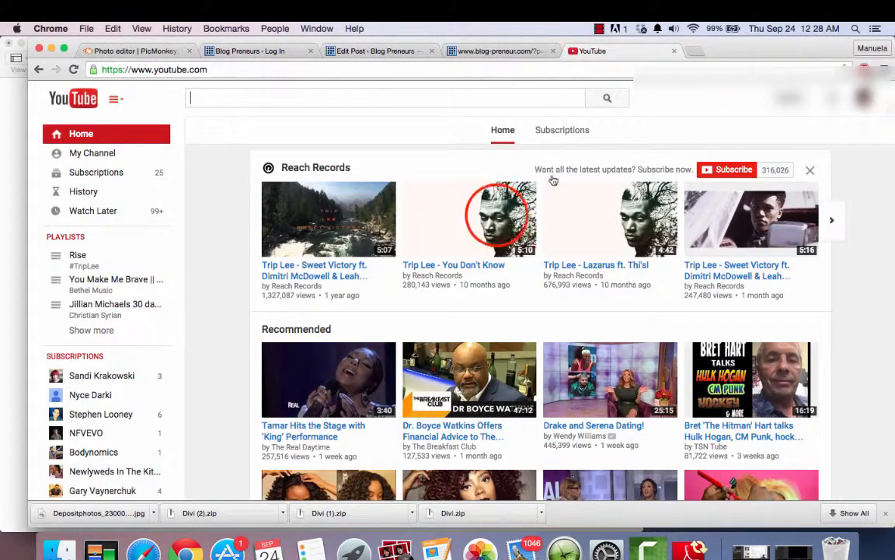
- Open the video "Trip Lee - You Don't Know" and copy its embed code
left_click(497, 220)
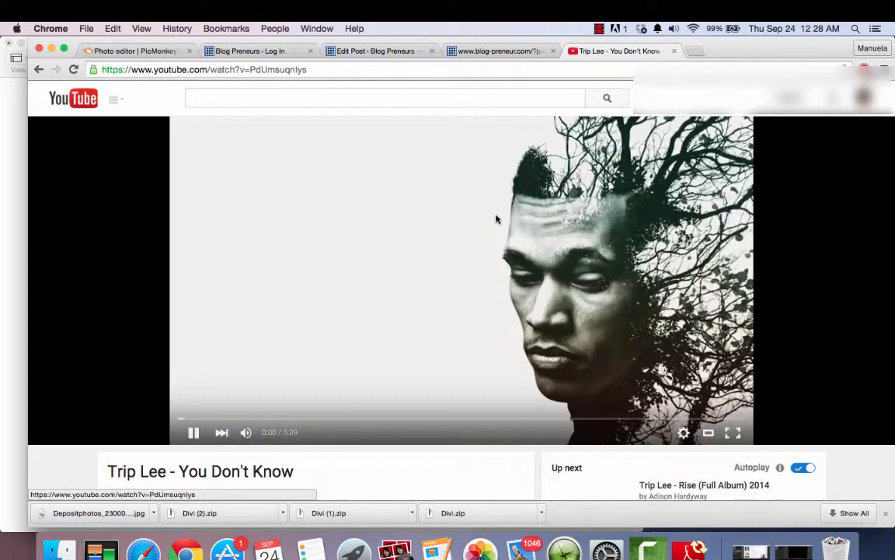
scroll(148, 410, "down", 5)
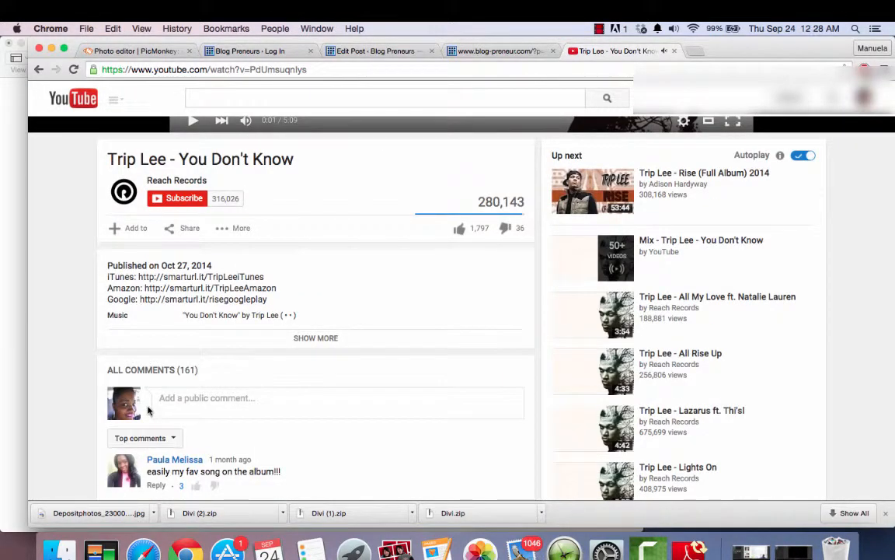
left_click(189, 229)
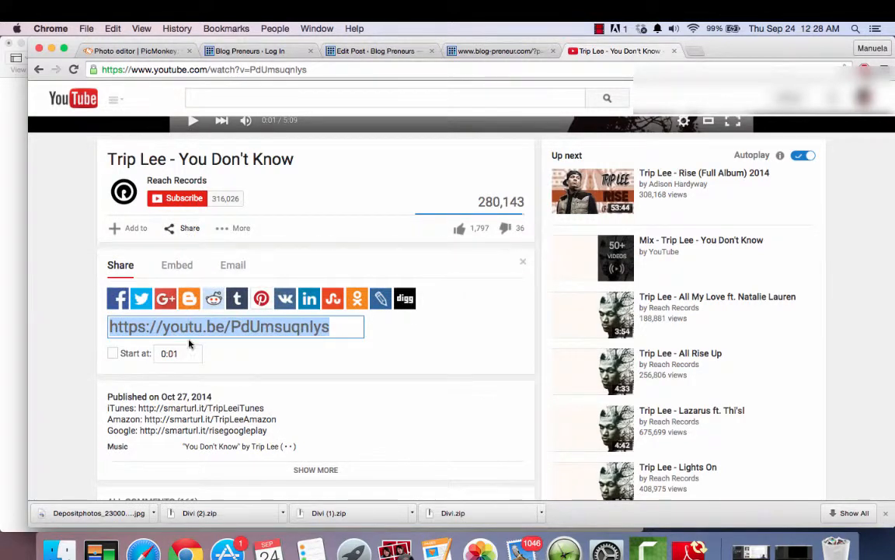
left_click(181, 266)
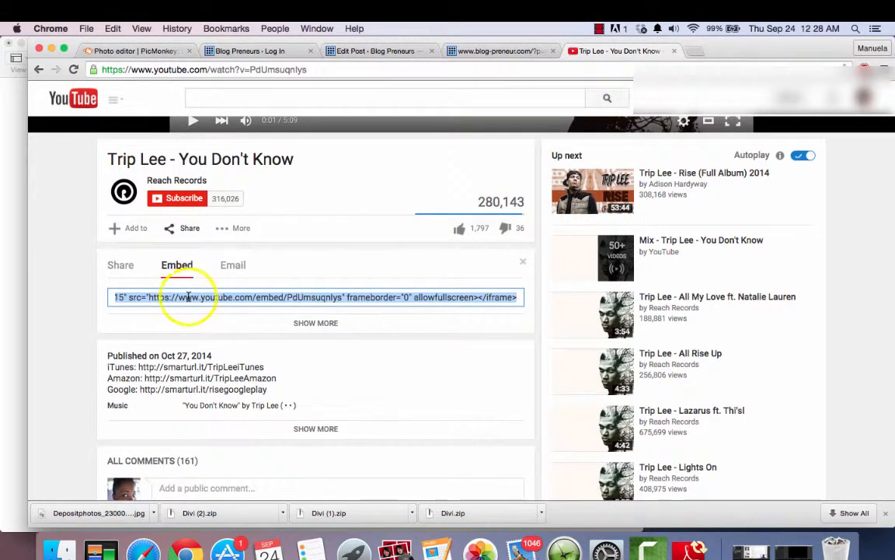
right_click(189, 299)
left_click(206, 339)
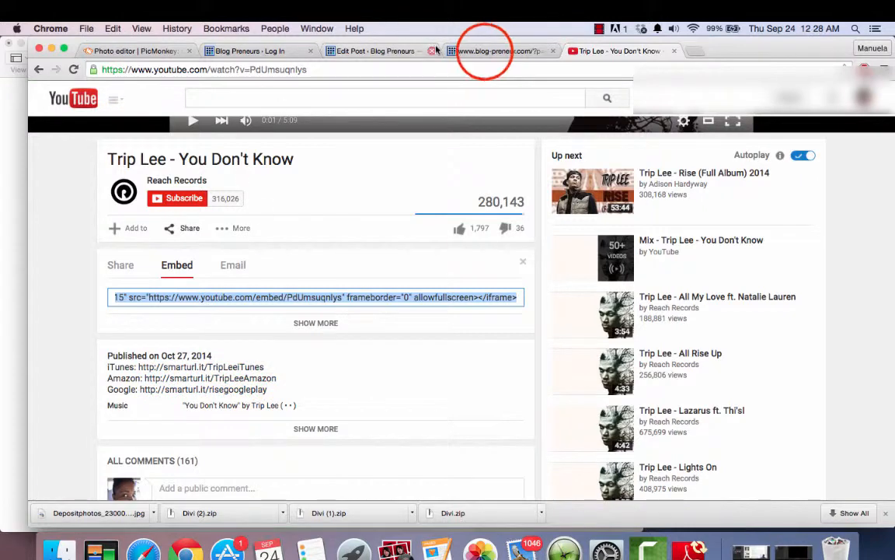
- Return to the post editor and paste the video's iframe embed code below the last paragraph in the HTML text
left_click(485, 51)
left_click(388, 51)
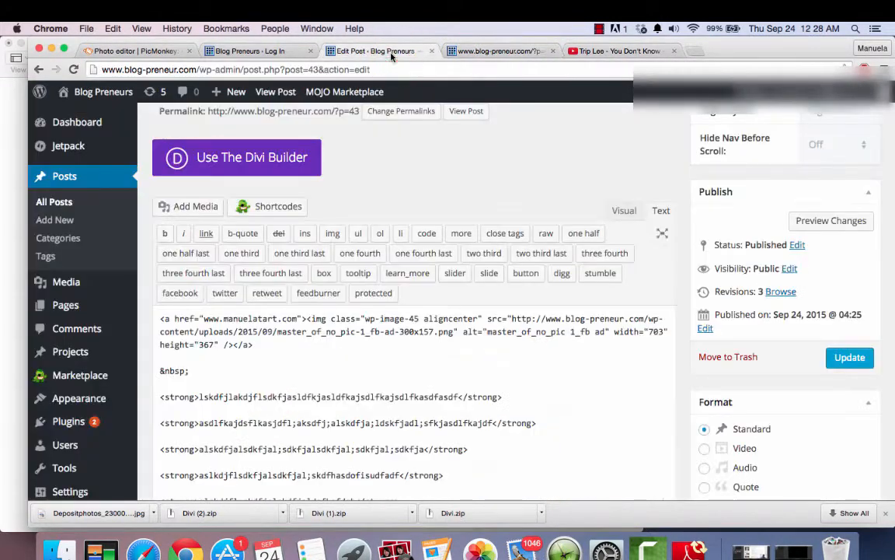
scroll(464, 386, "down", 2)
scroll(464, 386, "down", 2)
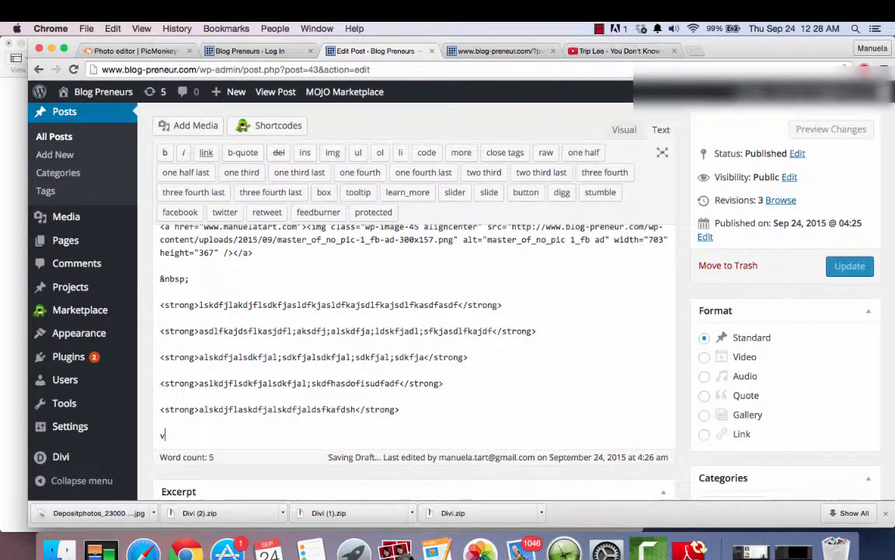
key("BackSpace")
key("super+v")
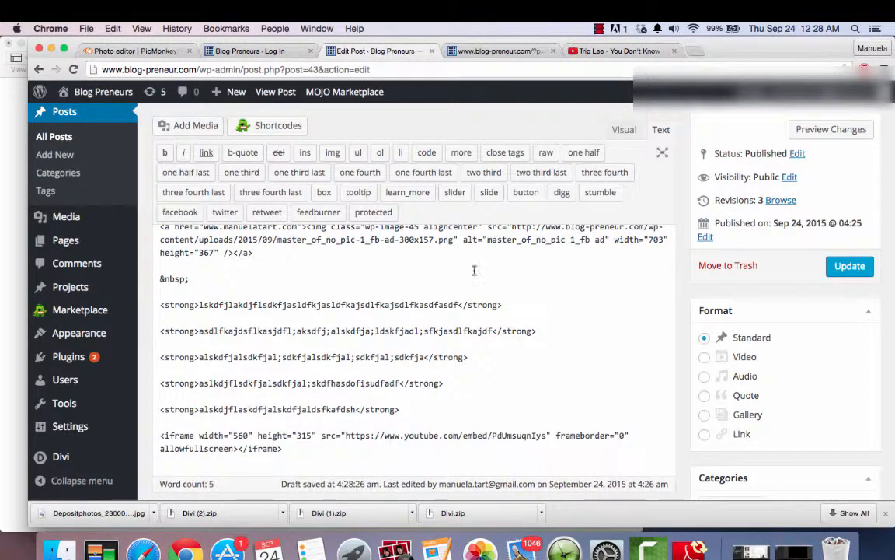
- Return the post to visual editing and preview its changes, closing the outdated post page
left_click(621, 130)
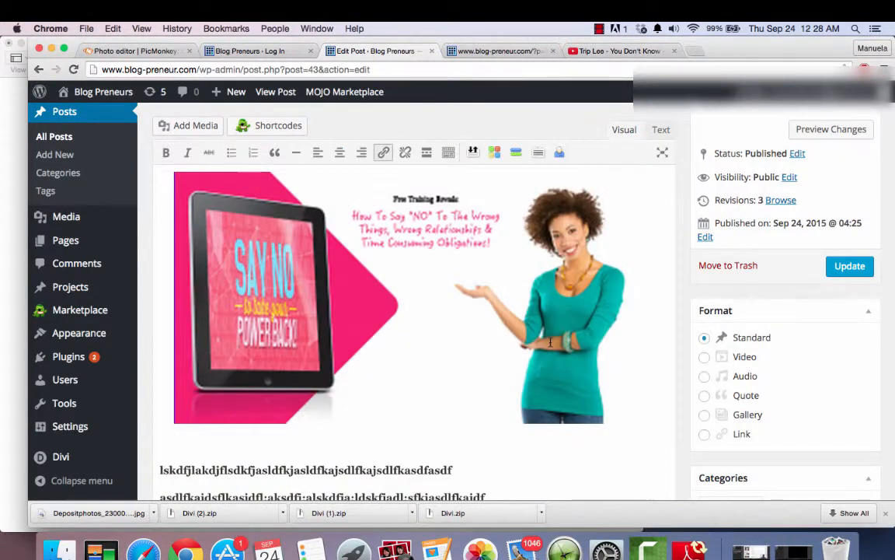
scroll(550, 342, "down", 5)
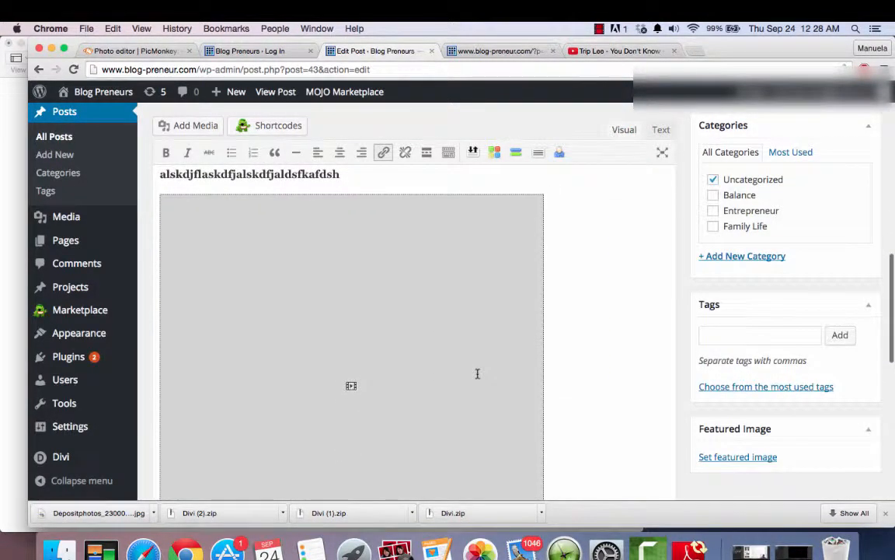
scroll(682, 256, "up", 5)
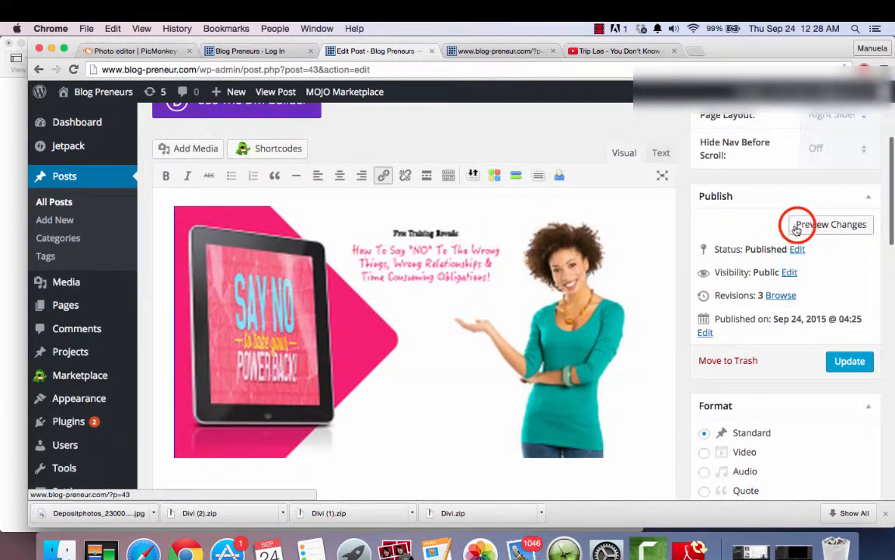
left_click(798, 225)
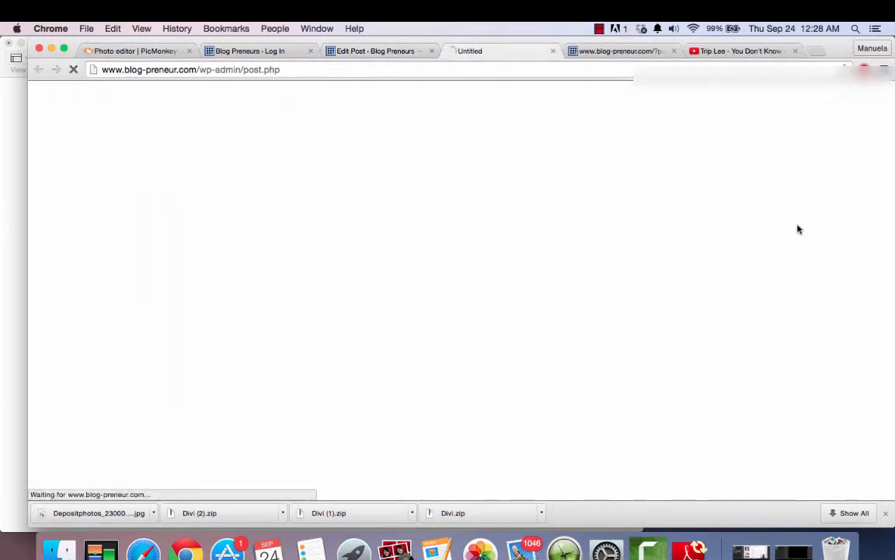
left_click(674, 51)
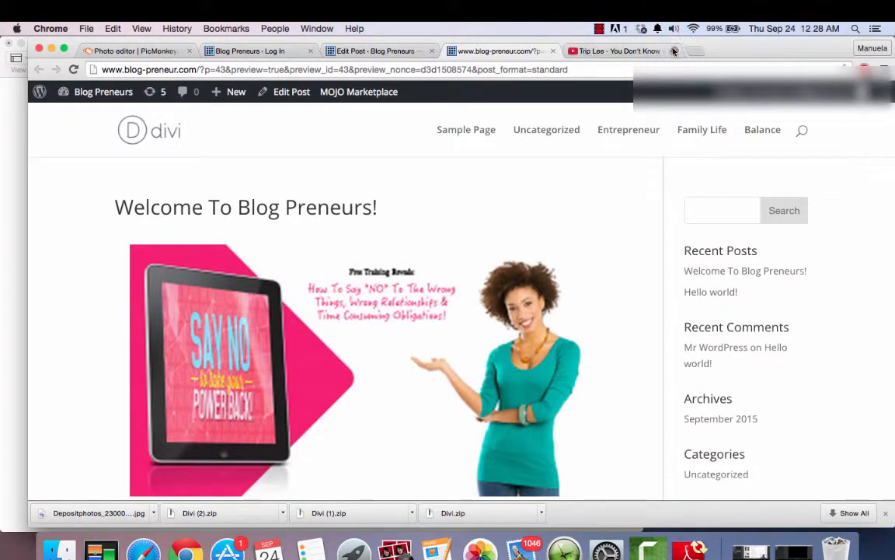
- Review the previewed post's text and comment area, and briefly play and pause the embedded video
scroll(567, 320, "down", 10)
scroll(568, 319, "up", 5)
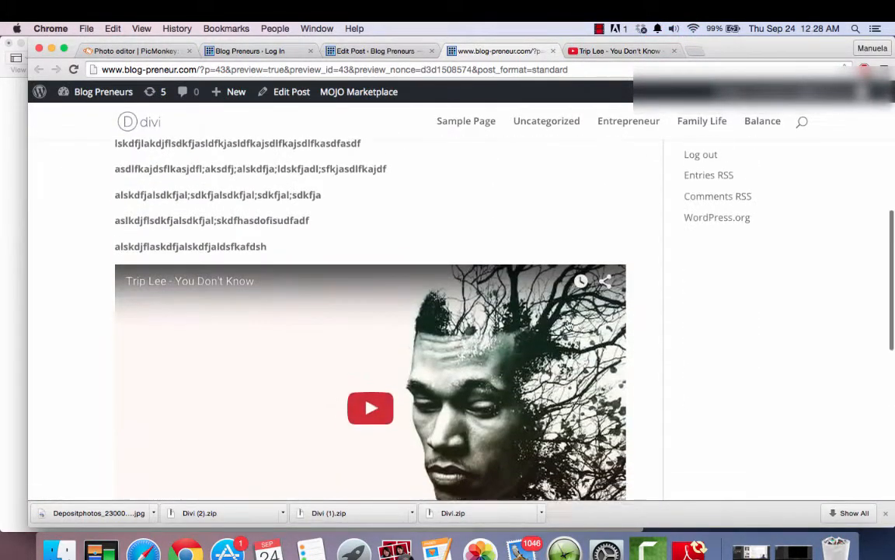
scroll(568, 322, "down", 2)
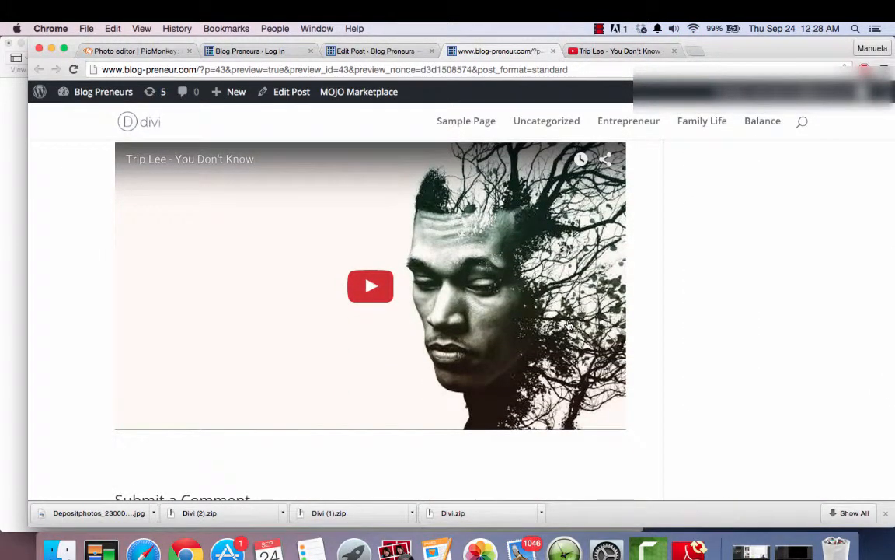
left_click(347, 264)
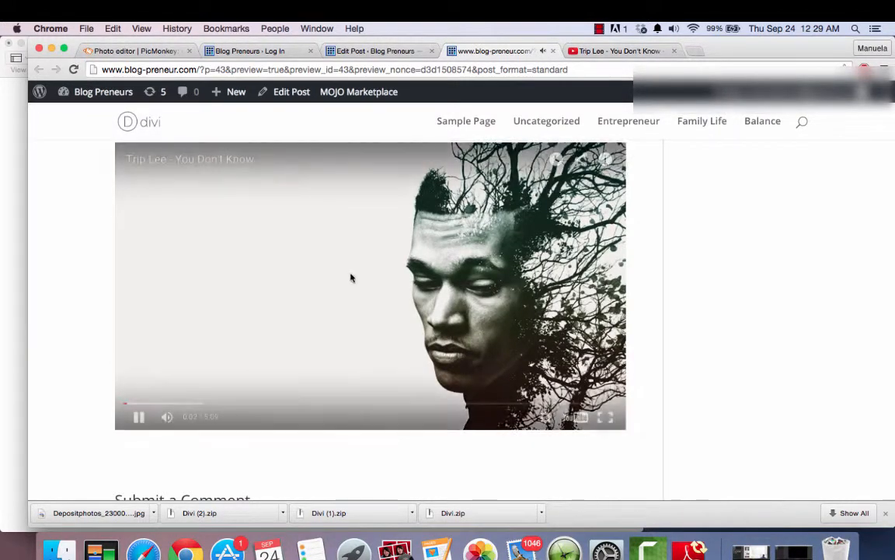
left_click(139, 417)
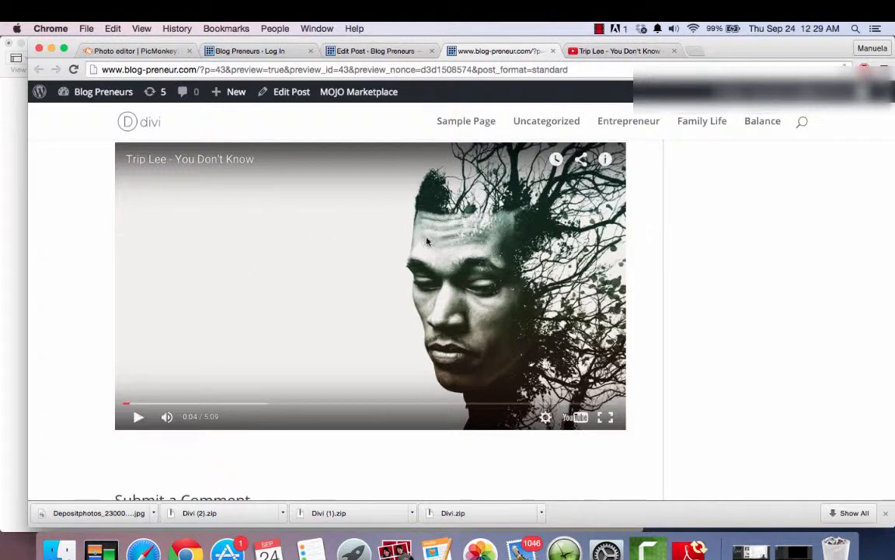
scroll(288, 350, "up", 10)
scroll(439, 285, "down", 10)
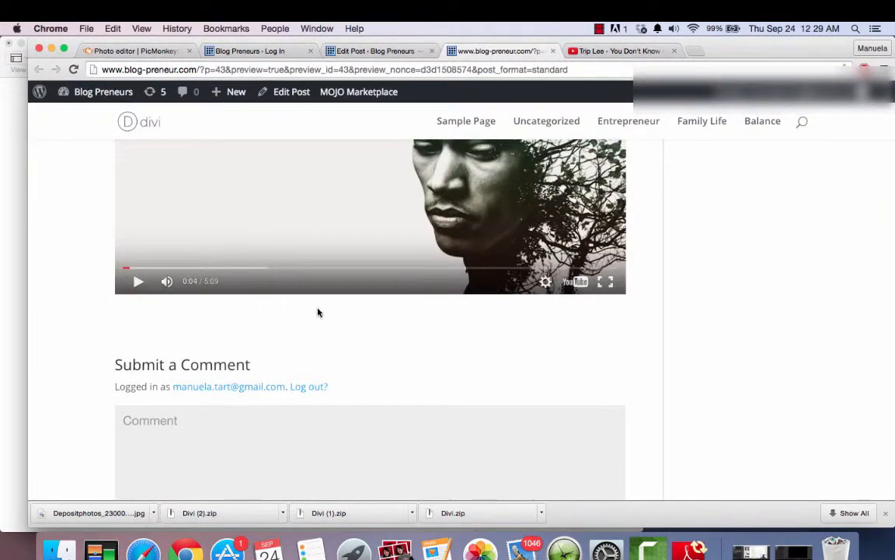
scroll(318, 312, "up", 3)
scroll(315, 307, "up", 6)
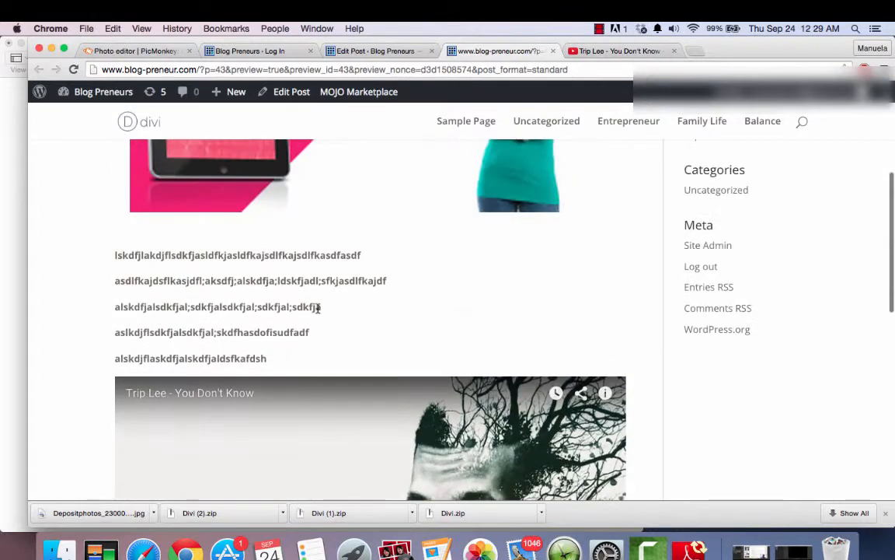
- Return to the post editor and update the published post with the embedded video
left_click(403, 48)
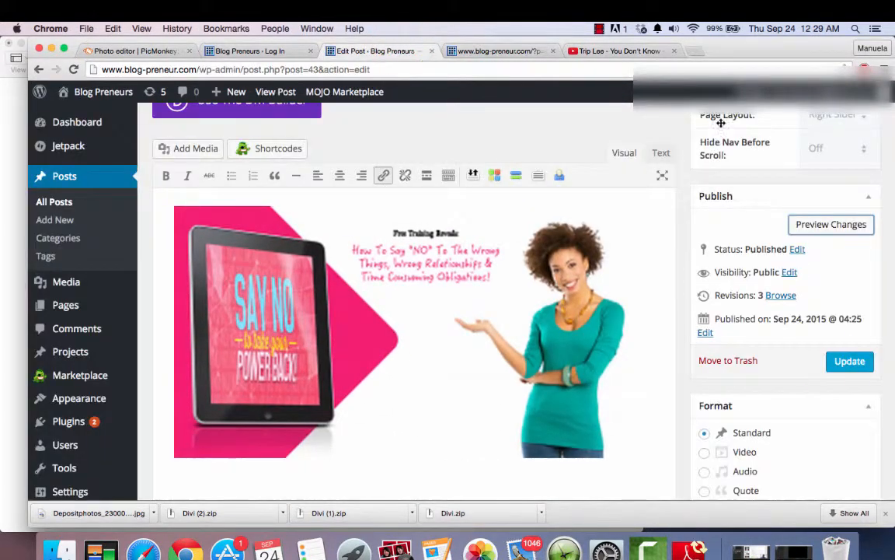
left_click(844, 362)
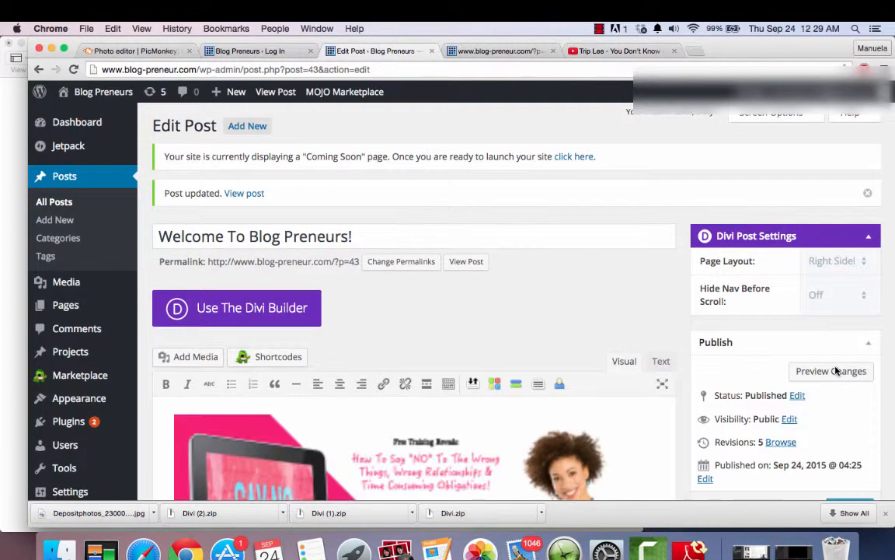
- Open the media library and examine the attachment details of each of the three uploaded images in turn
left_click(674, 269)
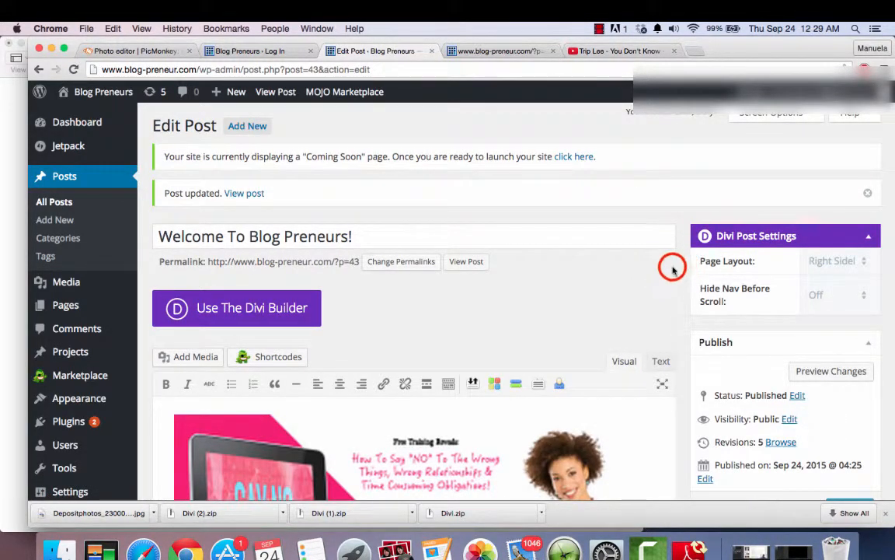
scroll(673, 270, "down", 5)
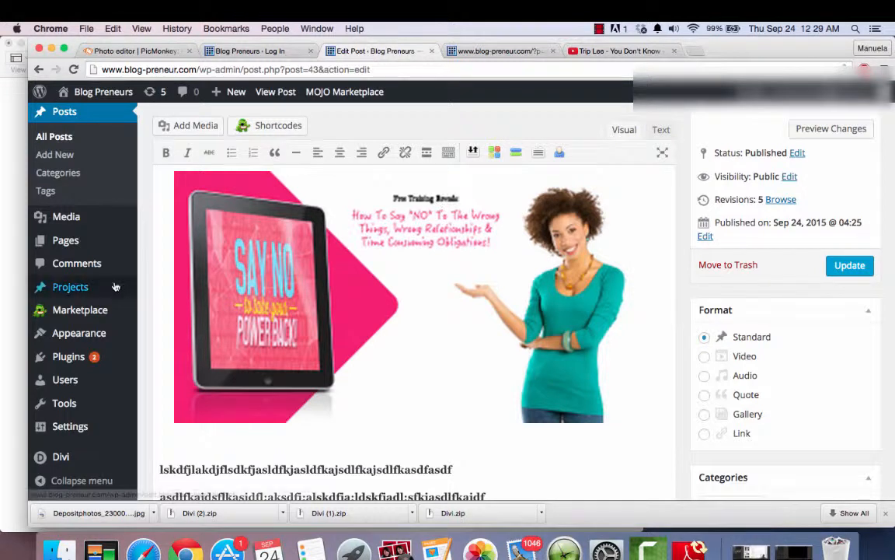
left_click(111, 219)
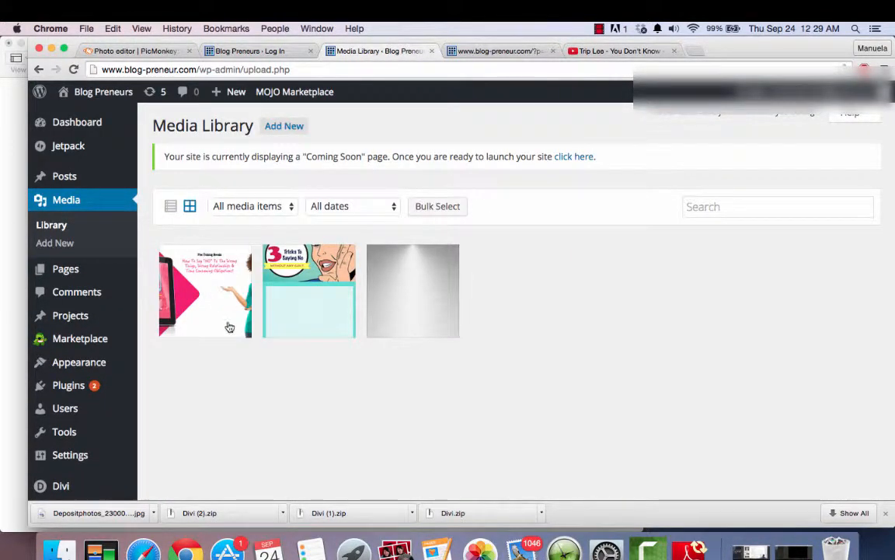
left_click(208, 322)
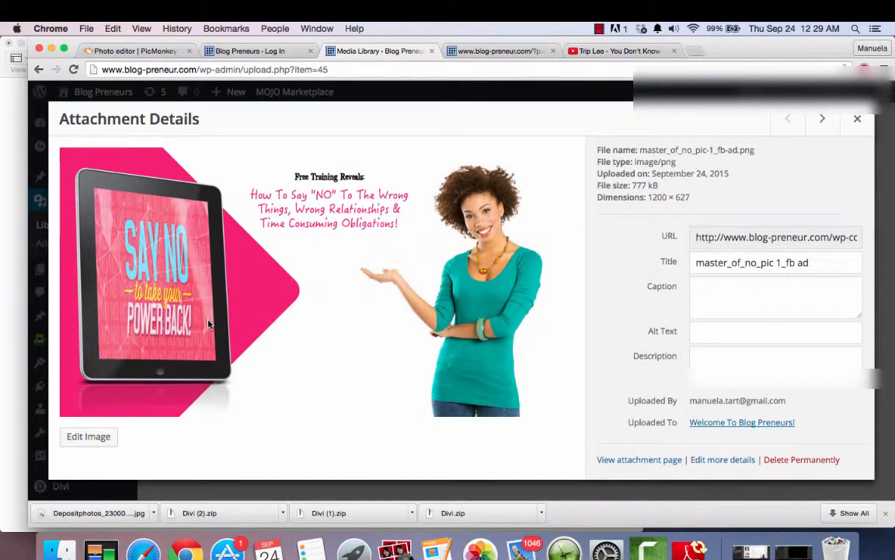
left_click(857, 118)
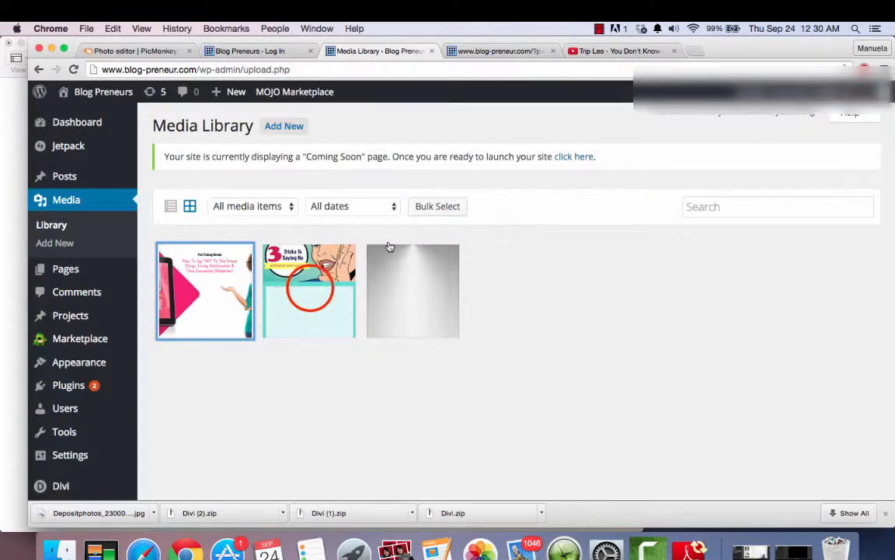
left_click(310, 290)
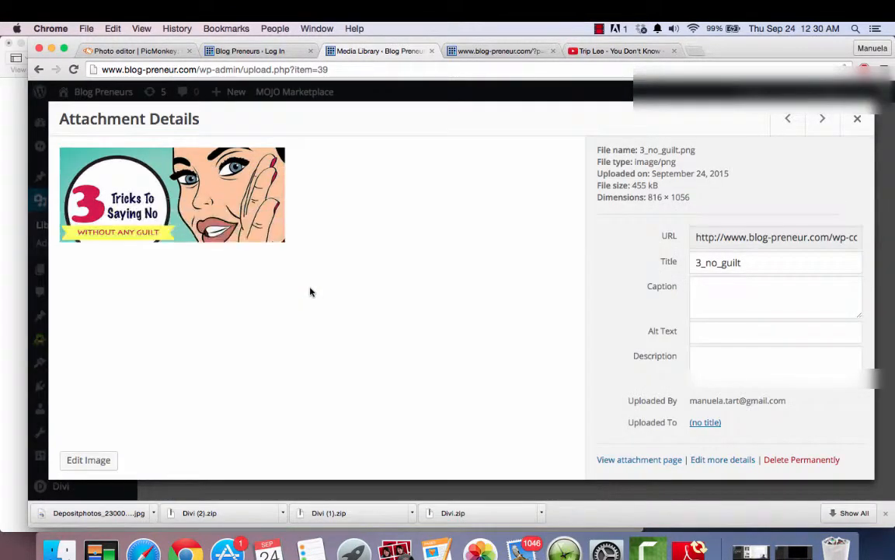
left_click(857, 118)
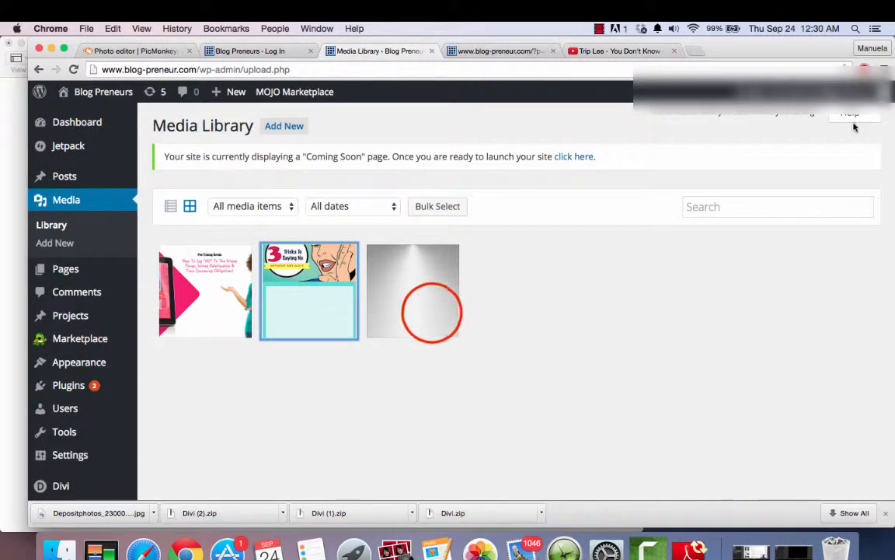
left_click(431, 313)
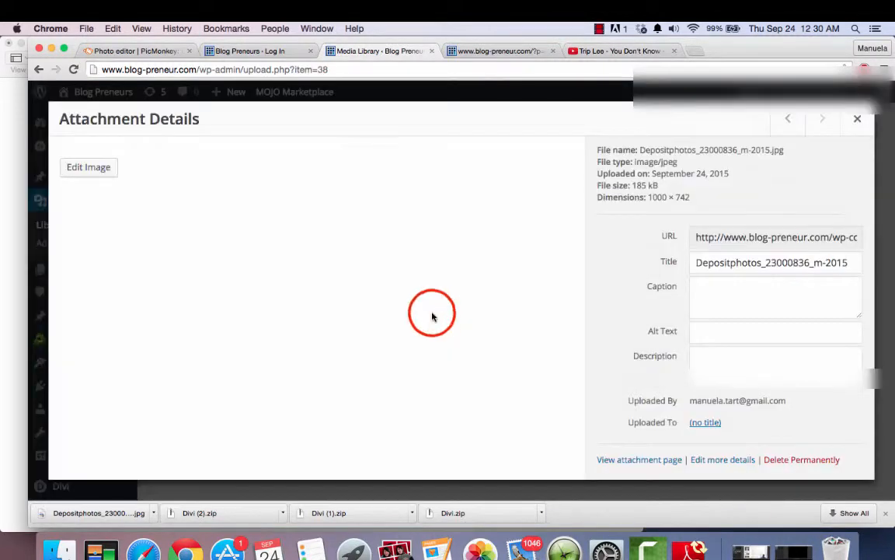
left_click(857, 119)
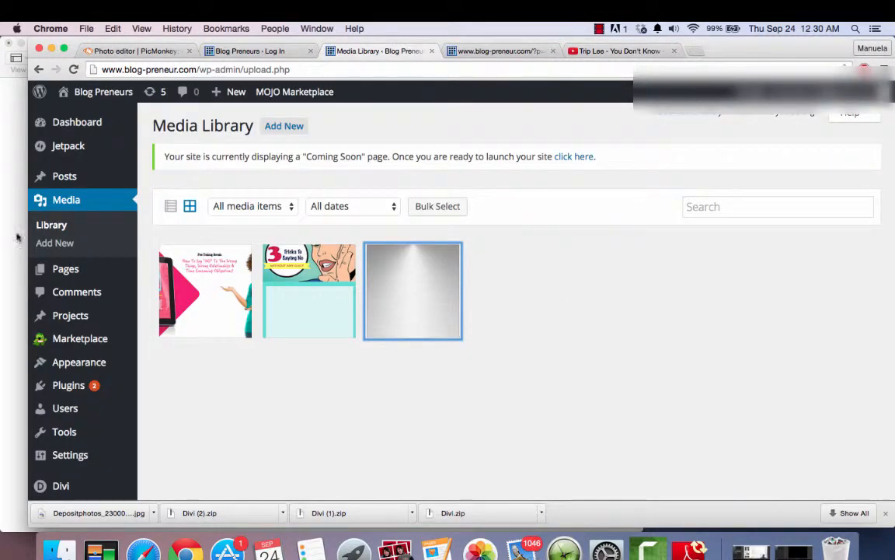
- Upload the downloaded image Depositphotos_23000836_m-2015.jpg to the media library as new media
left_click(71, 244)
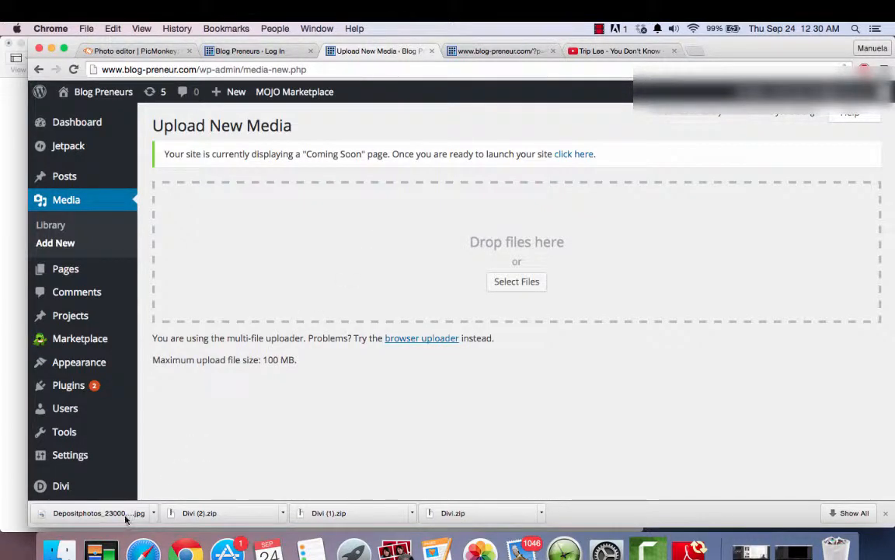
left_click_drag(125, 520, 381, 238)
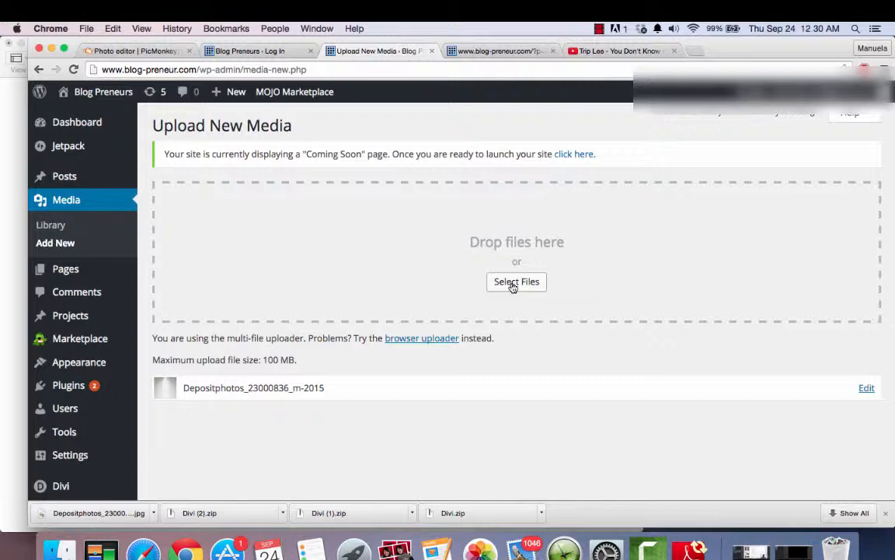
left_click(645, 52)
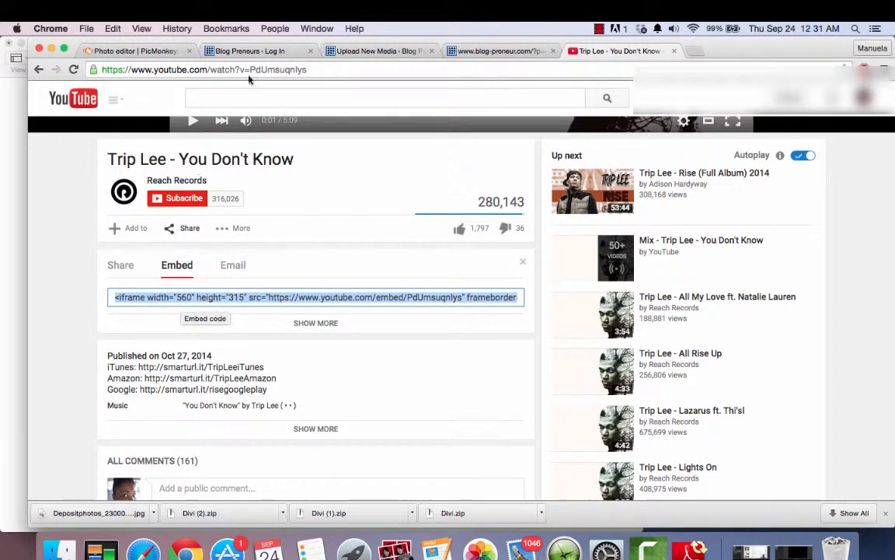
left_click(471, 51)
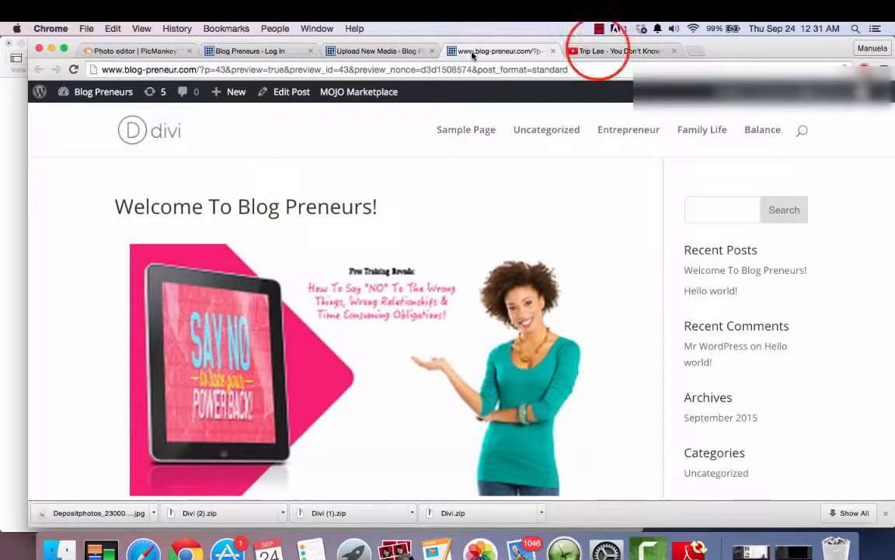
left_click(599, 52)
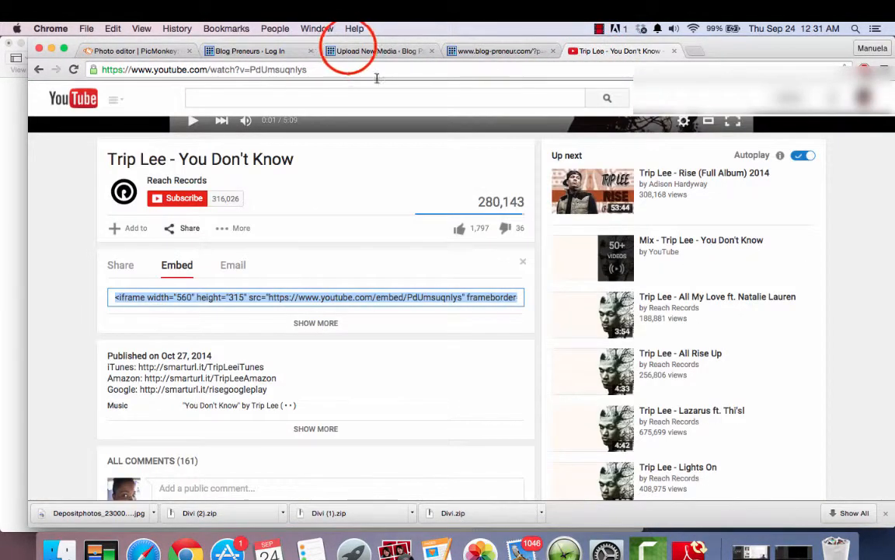
left_click(349, 50)
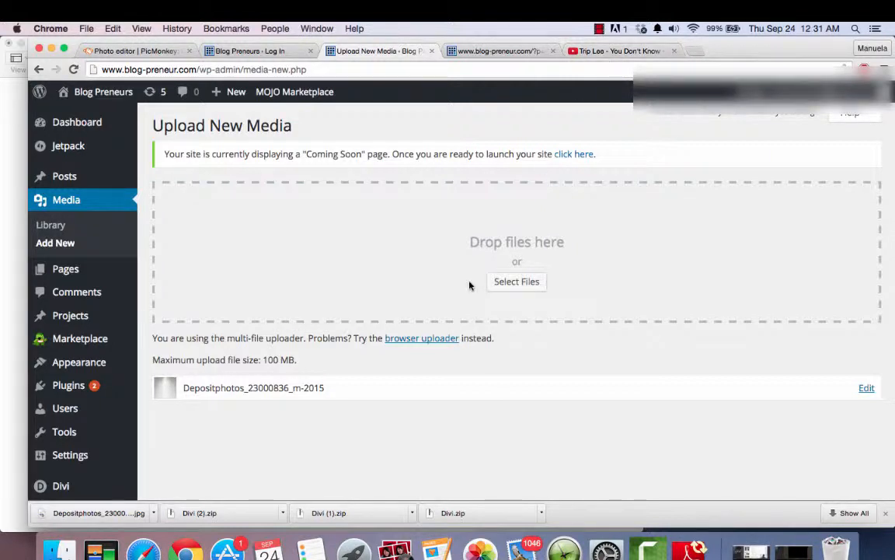
- Open the site's Sample Page for editing and change its title to "Home Page"
left_click(69, 269)
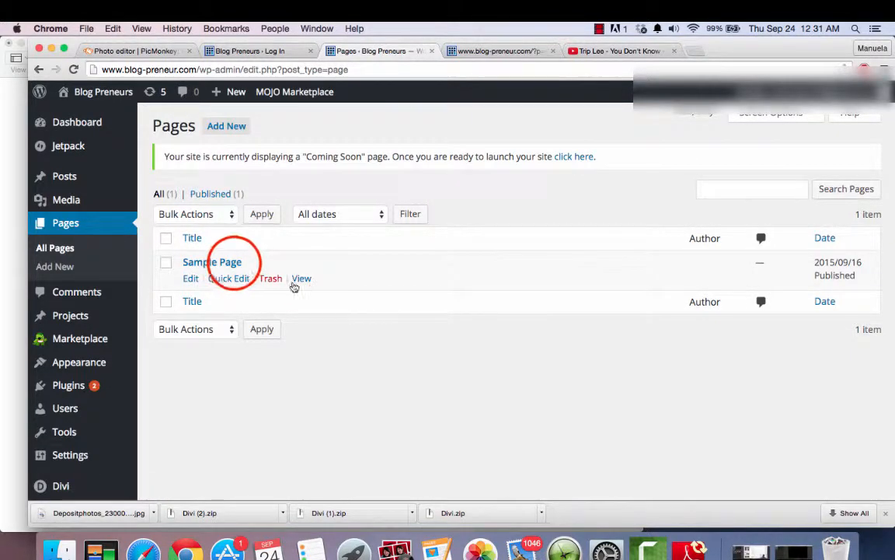
left_click(235, 263)
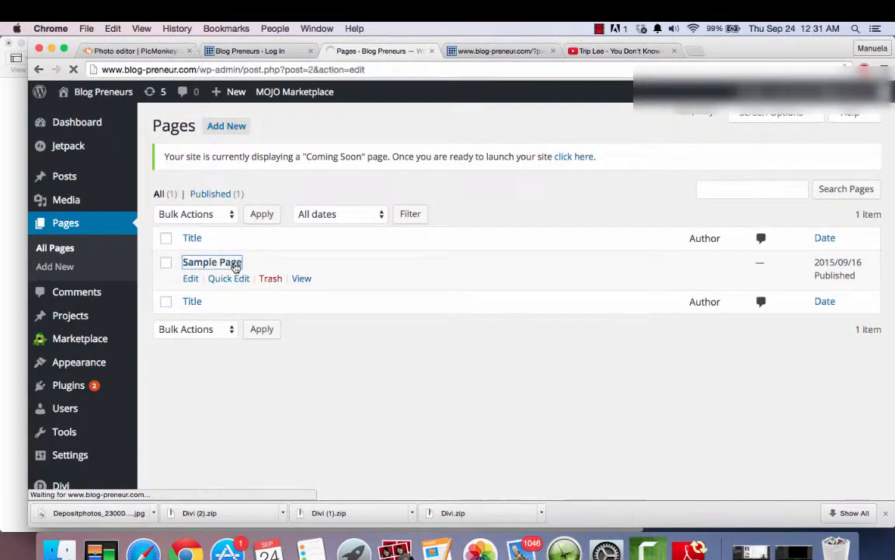
scroll(253, 187, "down", 1)
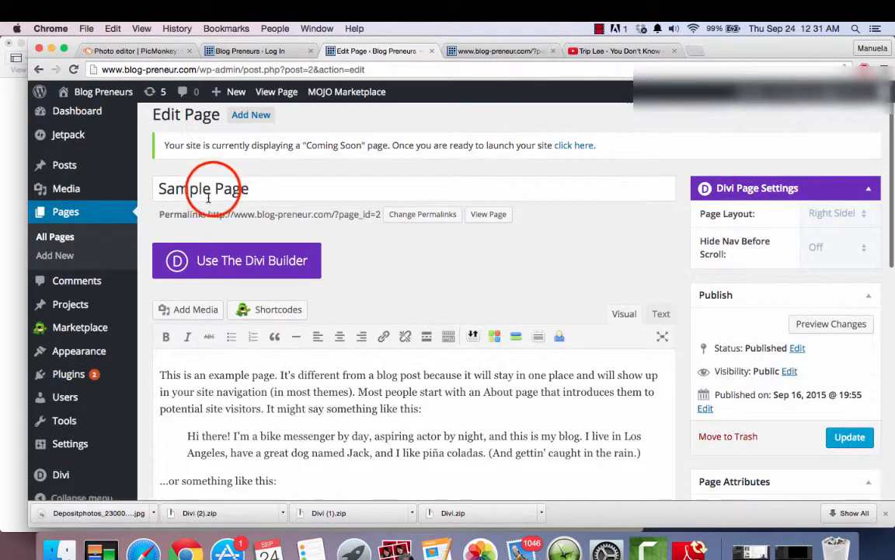
left_click_drag(221, 190, 156, 190)
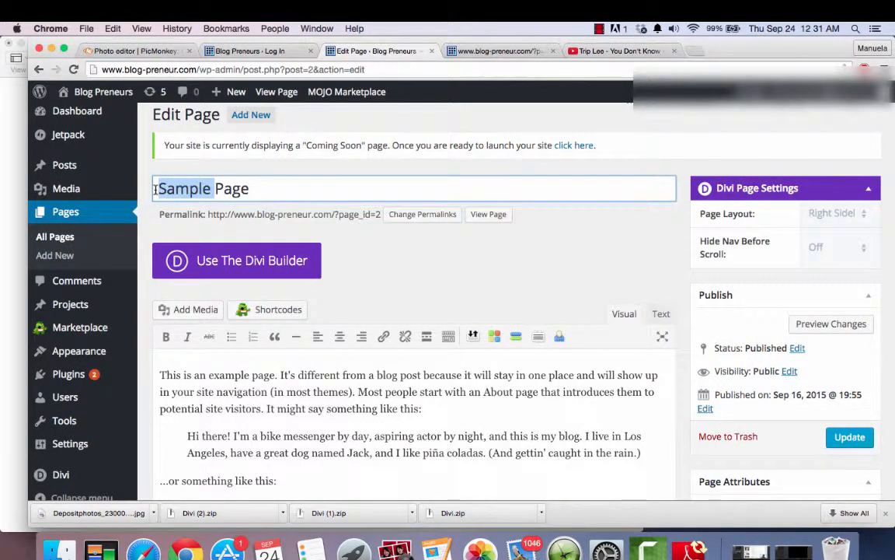
type("Home")
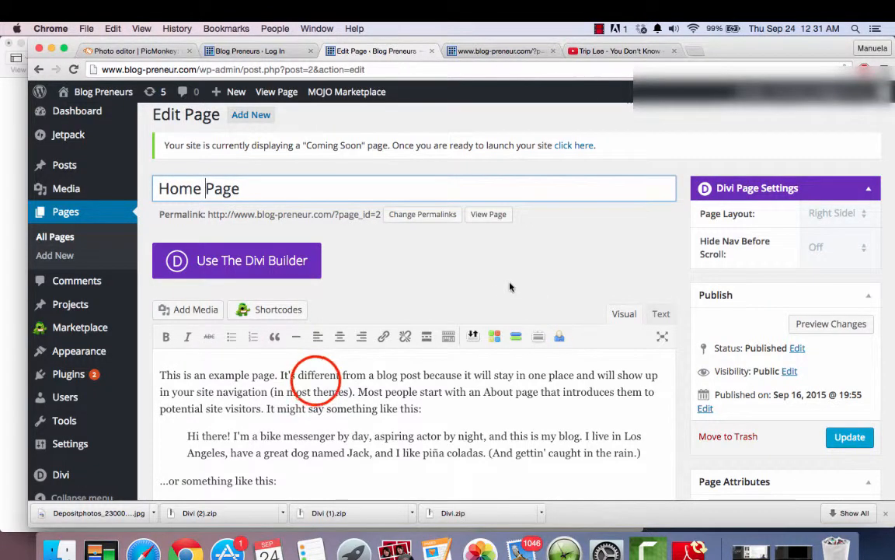
left_click(315, 380)
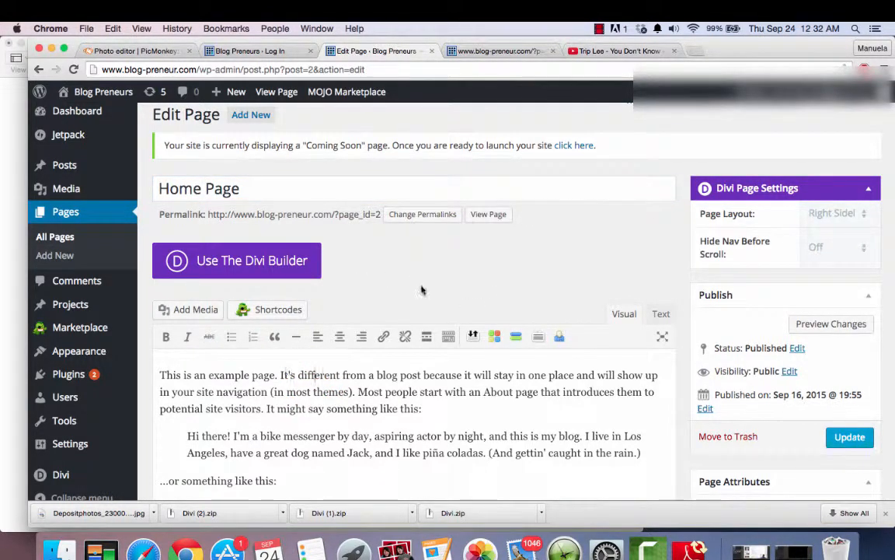
- Look through the page's content and attributes, and update the published page with its new title
scroll(422, 290, "down", 8)
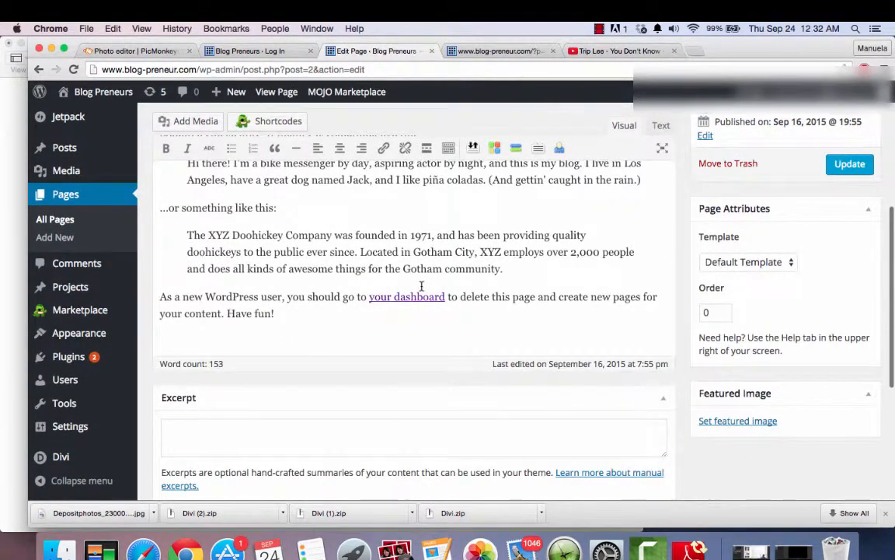
scroll(384, 336, "up", 4)
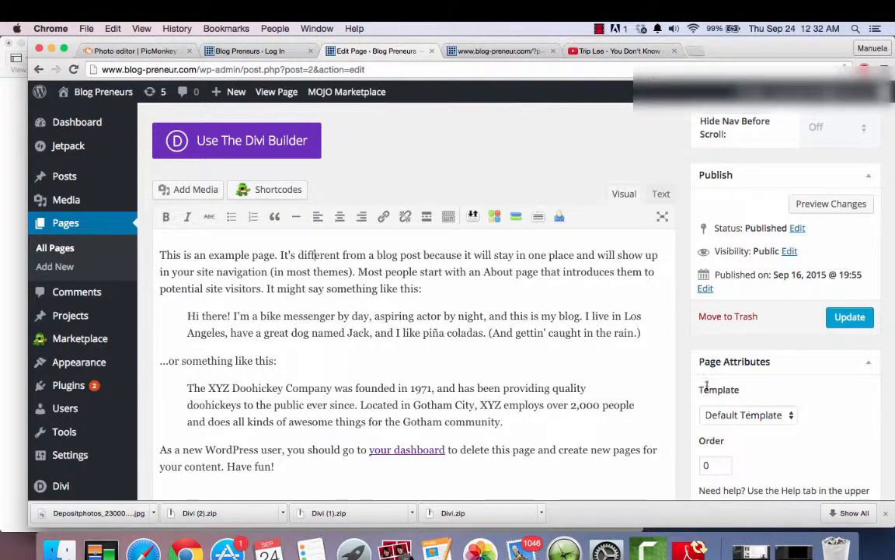
left_click(857, 317)
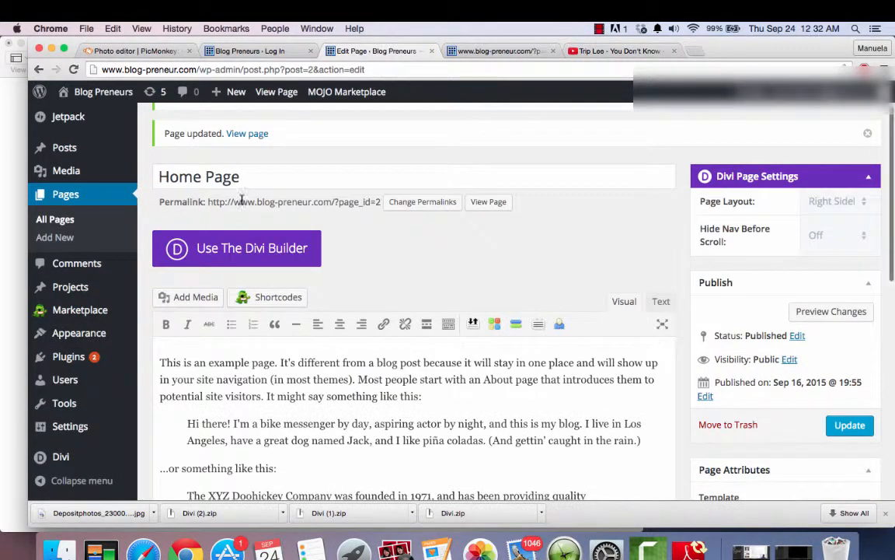
- View the updated Home Page on the site and look through its content down to the footer
left_click(241, 137)
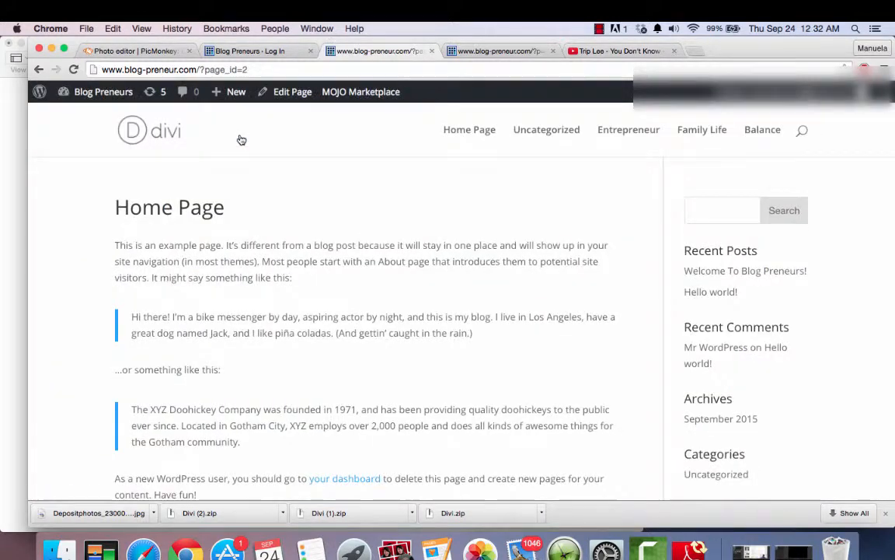
scroll(304, 390, "down", 5)
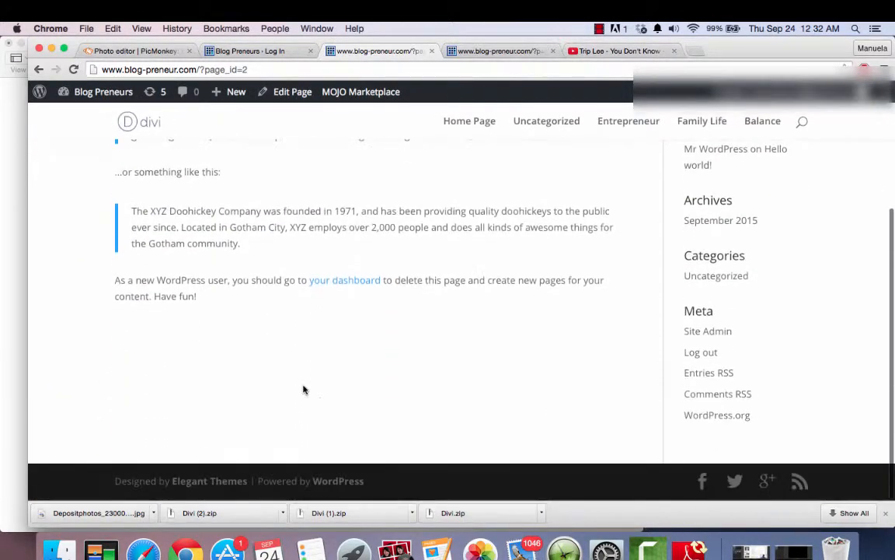
scroll(303, 388, "up", 5)
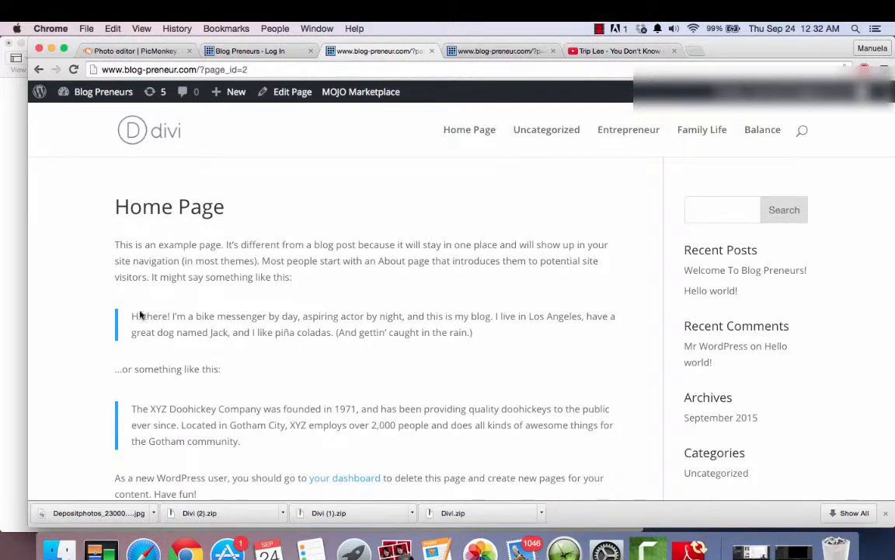
- Return to the page editor, switch the page to the Divi Builder and look over its section, row and module structure
left_click(33, 65)
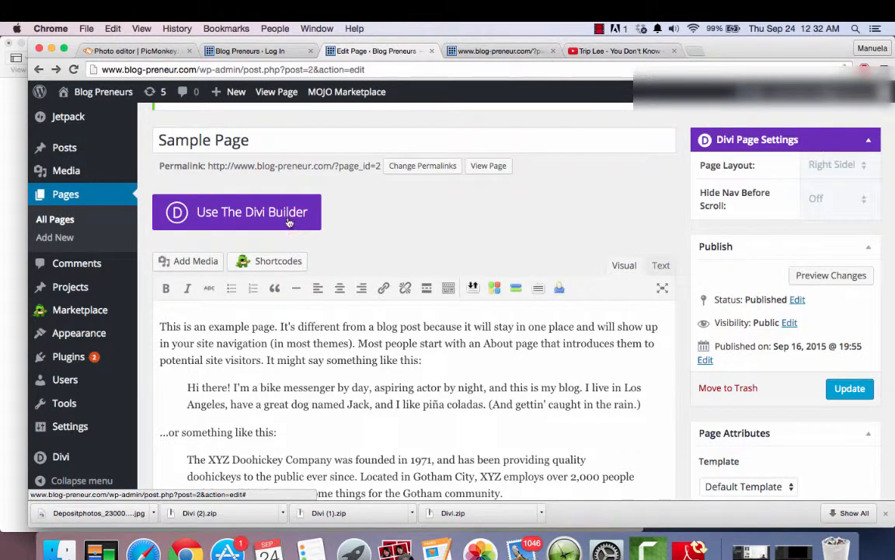
left_click(225, 217)
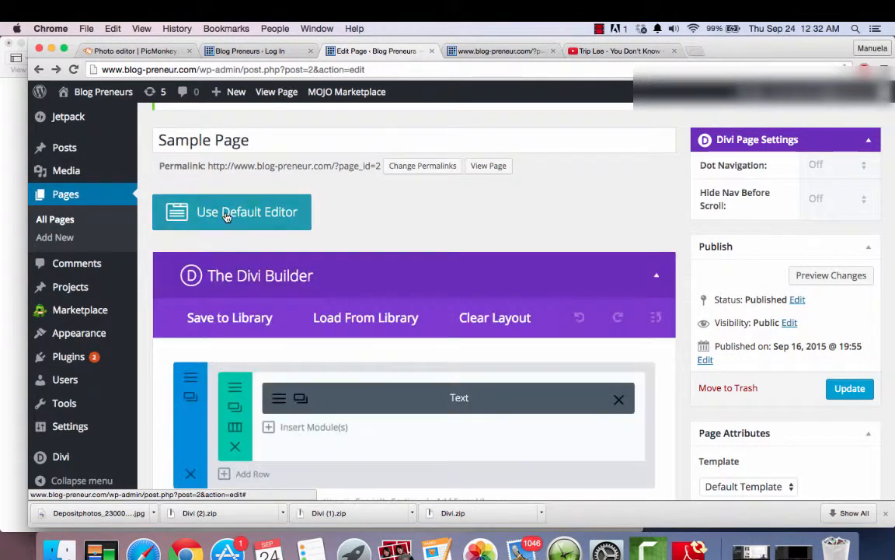
scroll(460, 225, "down", 3)
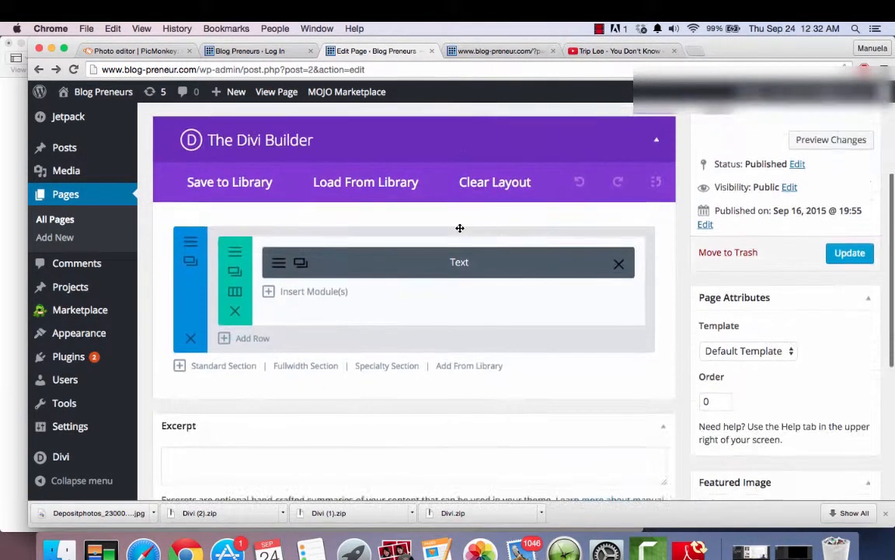
scroll(459, 227, "up", 3)
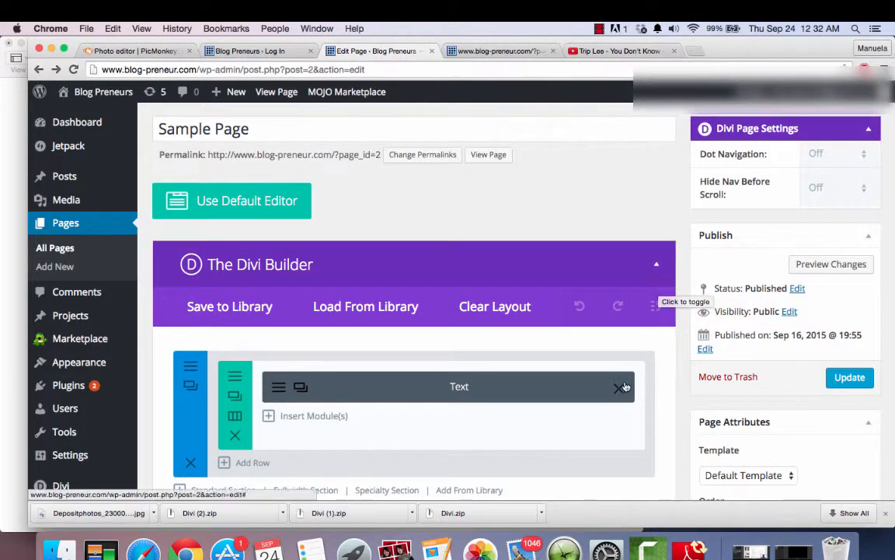
scroll(675, 394, "down", 3)
scroll(675, 394, "down", 1)
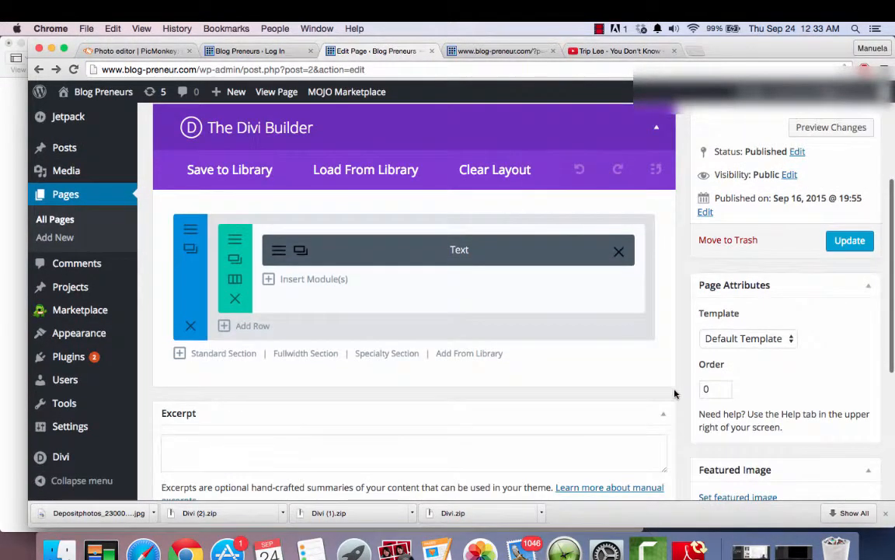
scroll(675, 394, "up", 4)
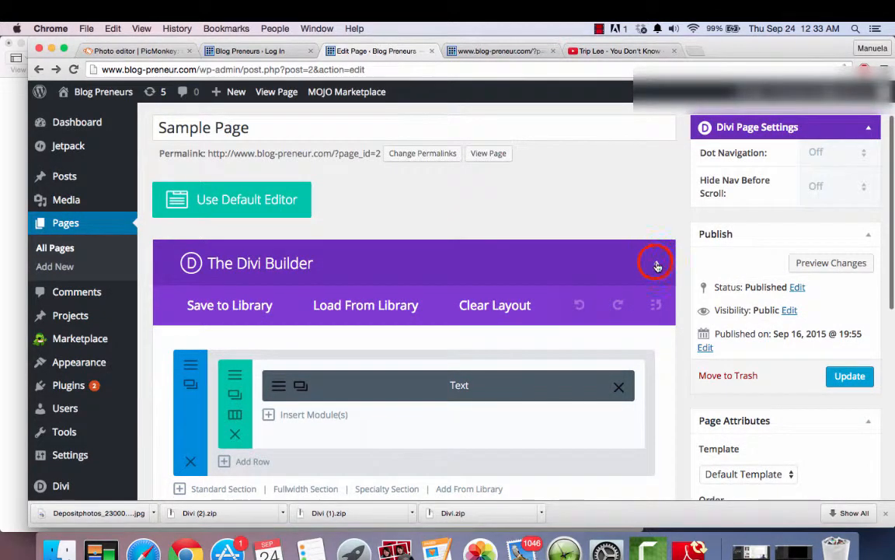
- Browse the predefined Divi layouts and load Homepage Company, replacing the page's existing content
left_click(656, 263)
left_click(656, 265)
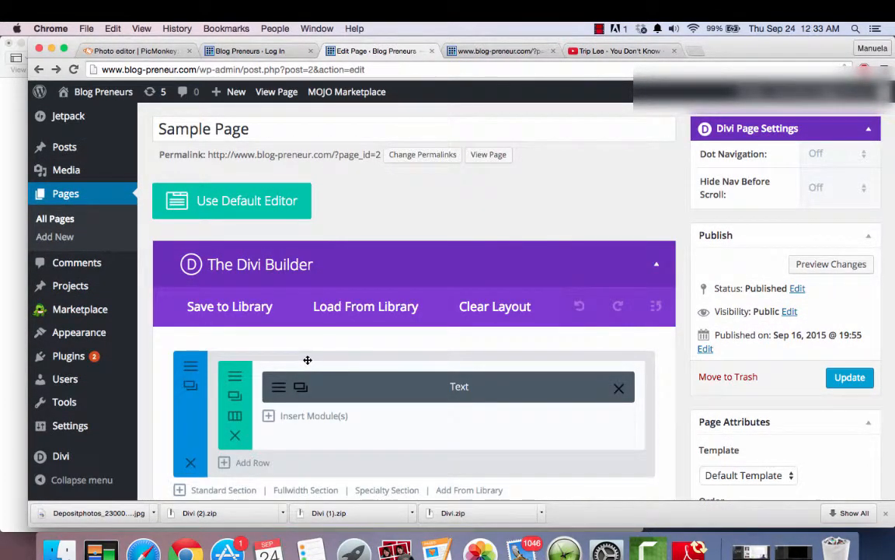
left_click(349, 310)
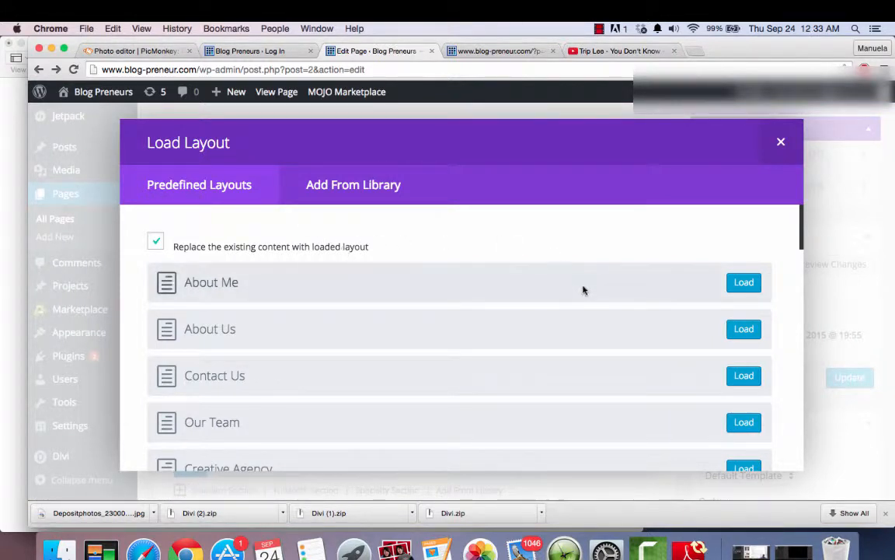
scroll(494, 374, "down", 3)
scroll(494, 374, "up", 3)
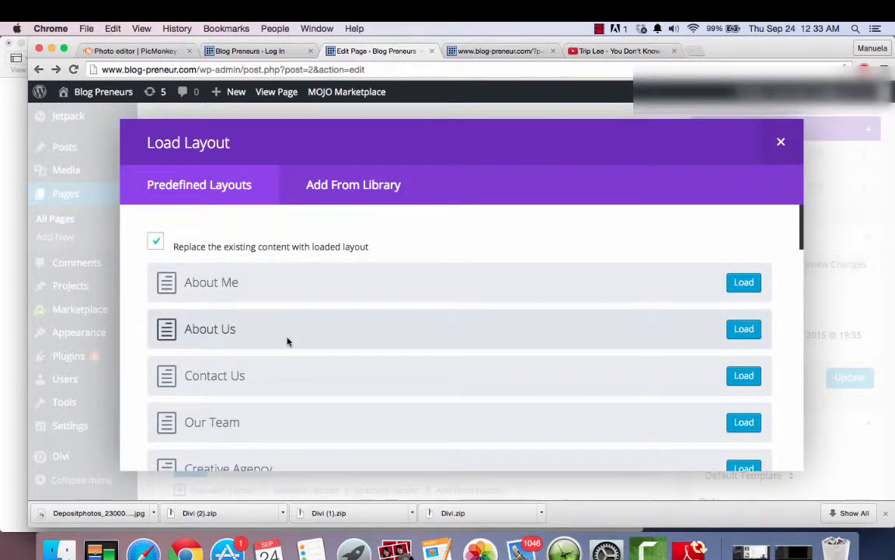
scroll(286, 342, "down", 2)
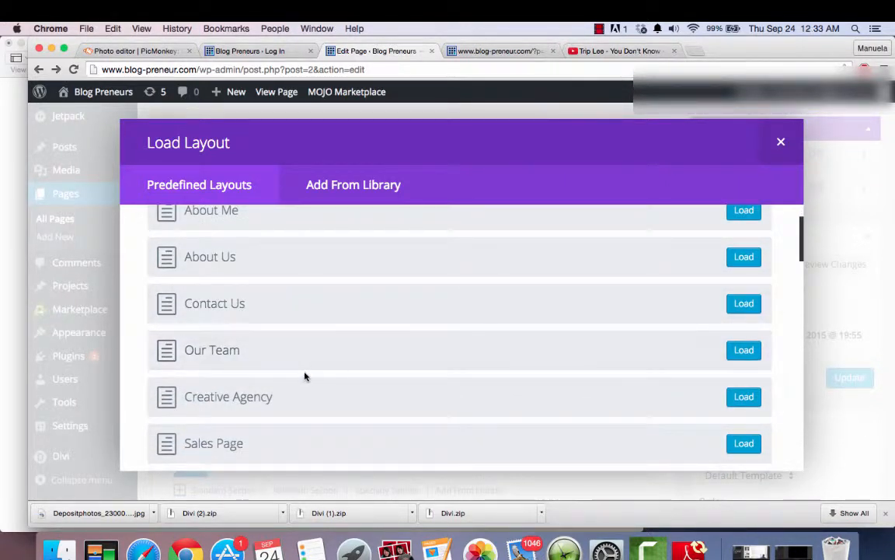
scroll(305, 376, "down", 6)
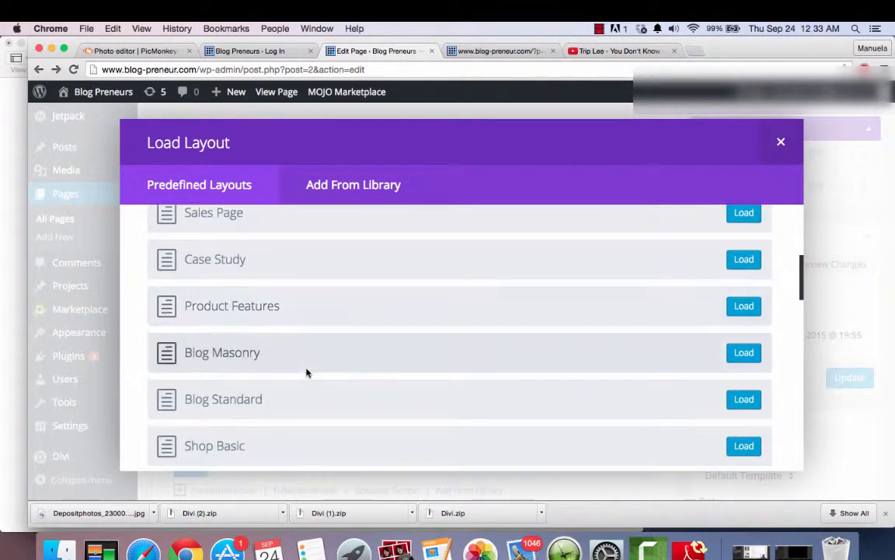
scroll(306, 373, "down", 9)
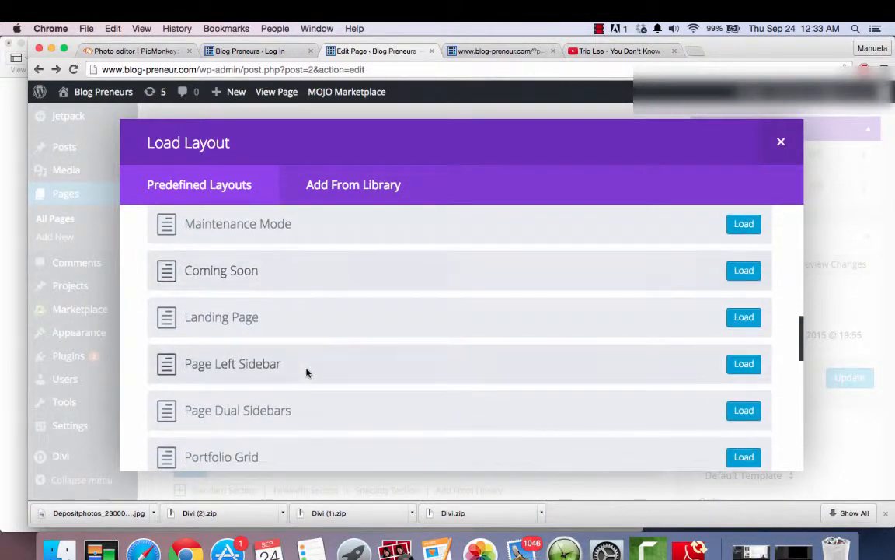
scroll(306, 373, "down", 5)
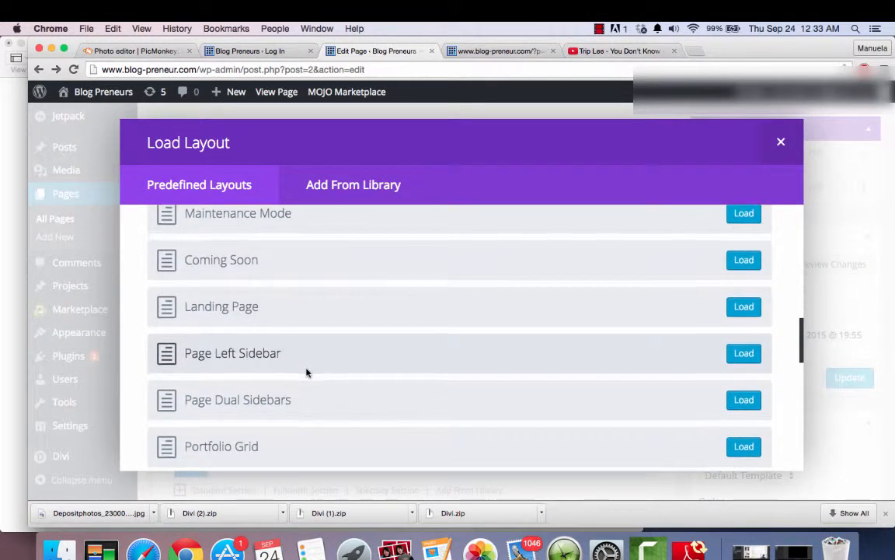
scroll(307, 373, "down", 6)
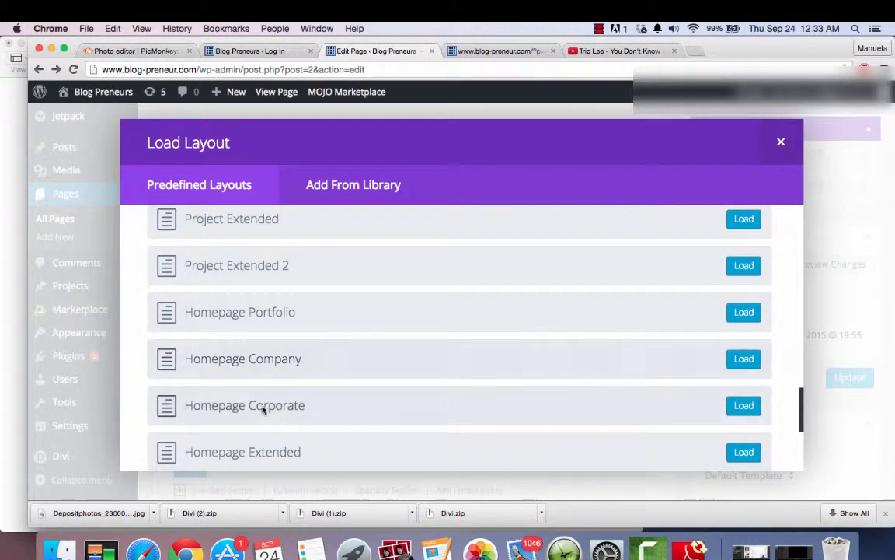
left_click(738, 363)
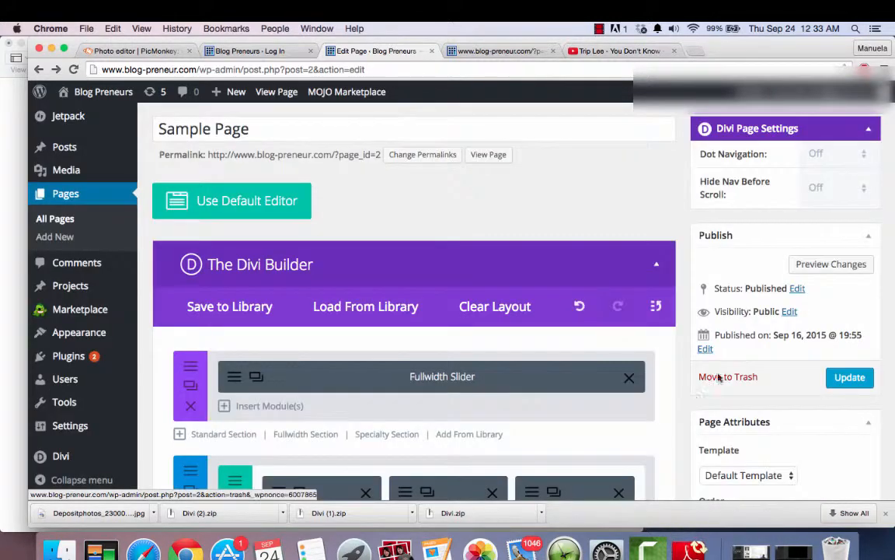
- Look through the sections and modules of the loaded layout in the Divi Builder, from the Fullwidth Slider to the Fullwidth Map
scroll(666, 436, "down", 10)
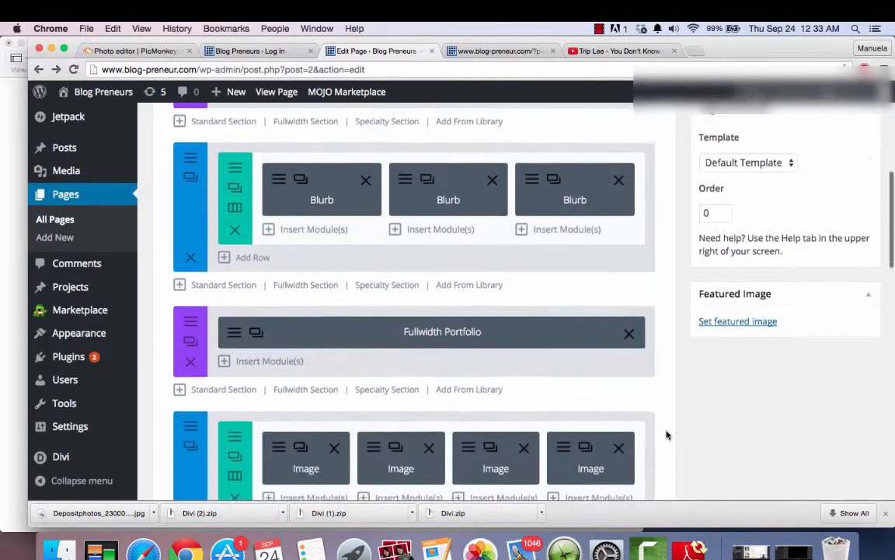
scroll(666, 435, "down", 3)
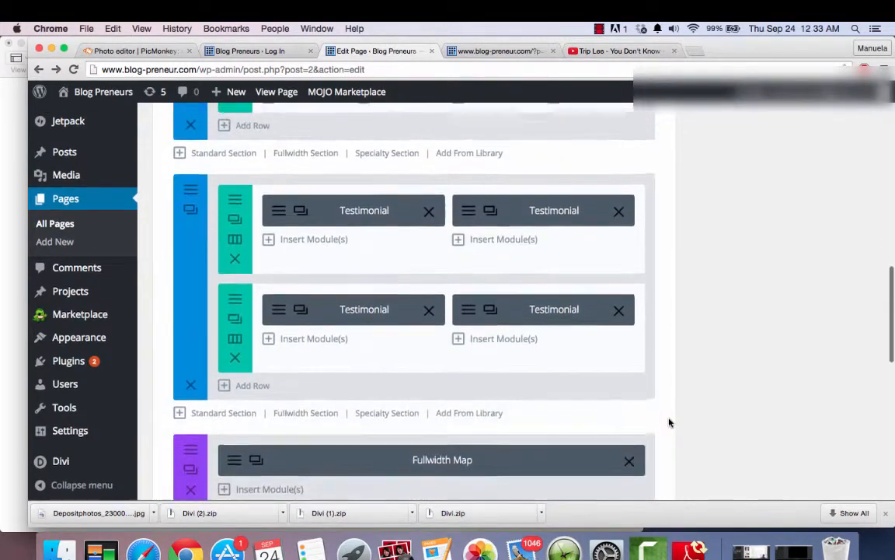
scroll(669, 422, "up", 15)
scroll(669, 422, "up", 2)
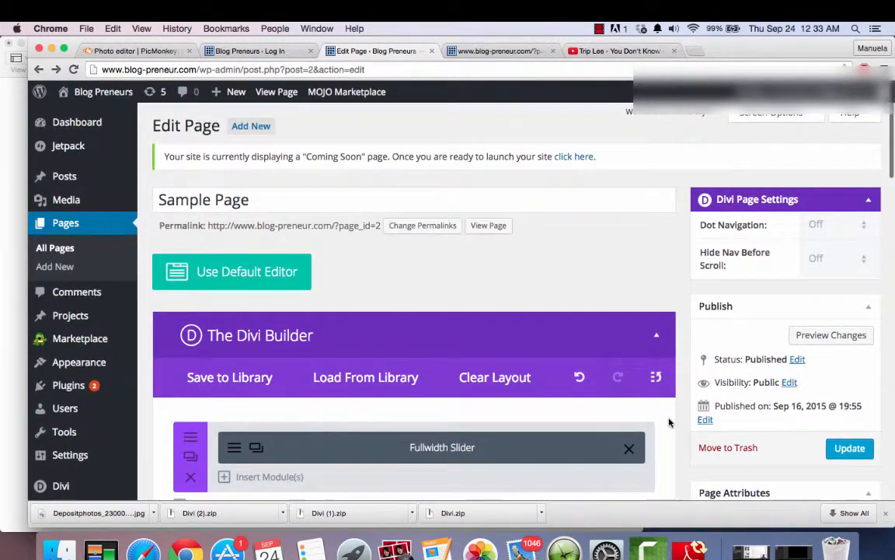
scroll(669, 422, "down", 3)
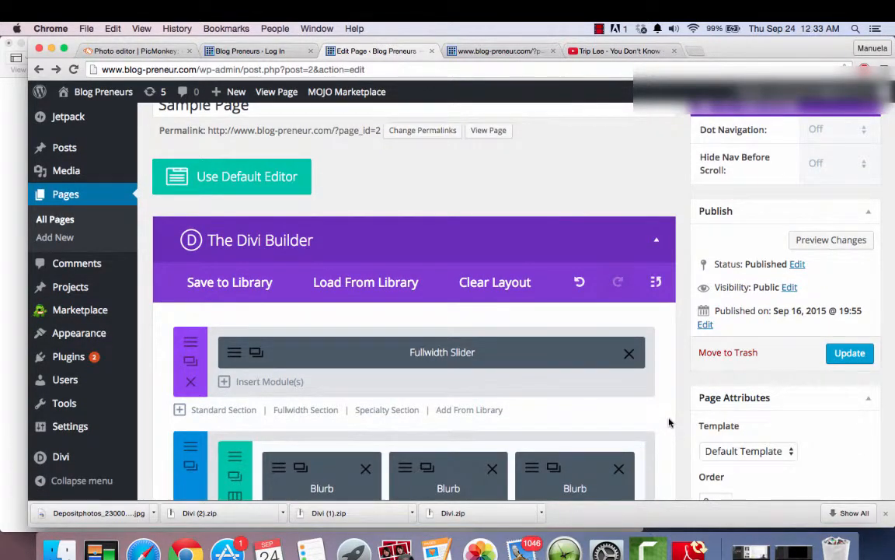
scroll(669, 422, "up", 1)
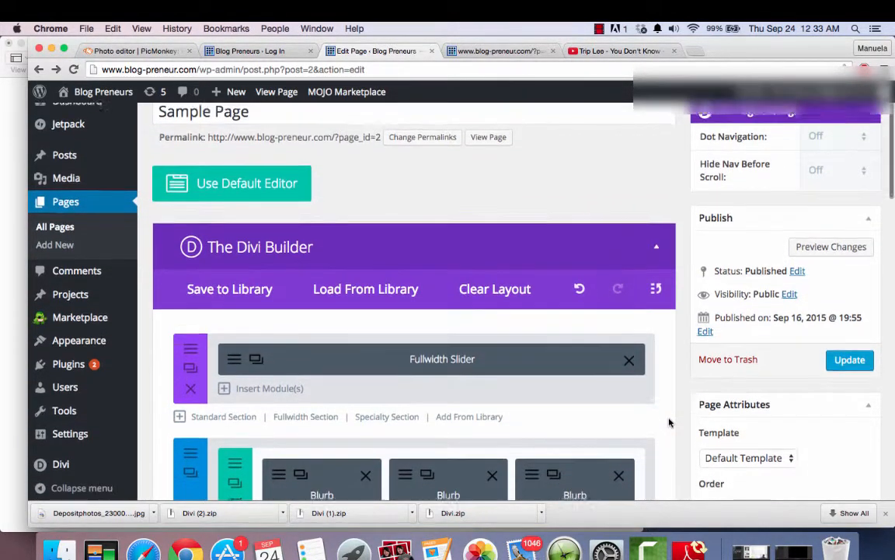
scroll(669, 423, "down", 1)
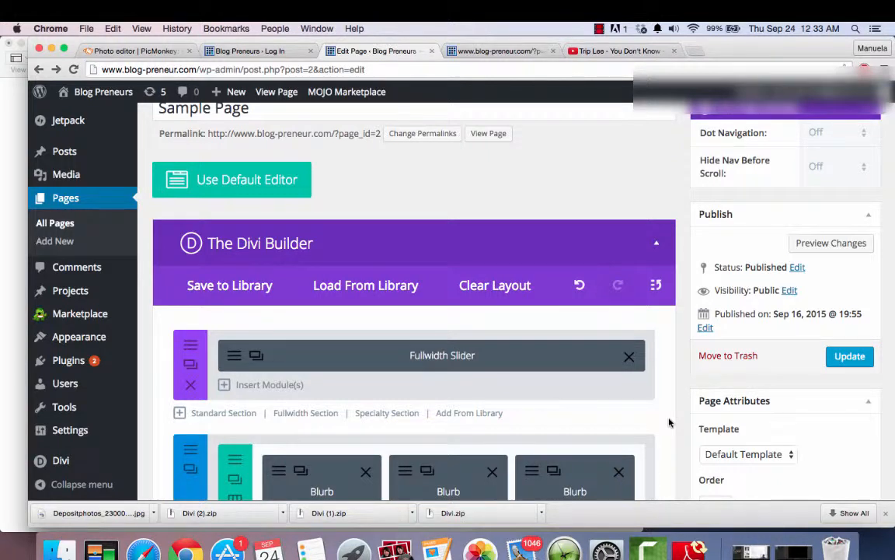
scroll(669, 422, "up", 3)
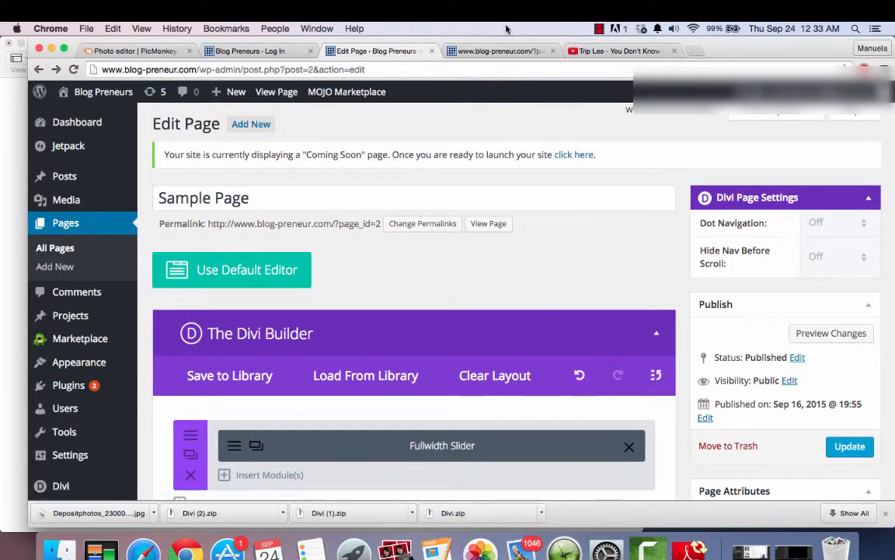
- Preview the page changes in a new browser tab, look through the content and return to the page editor
right_click(843, 335)
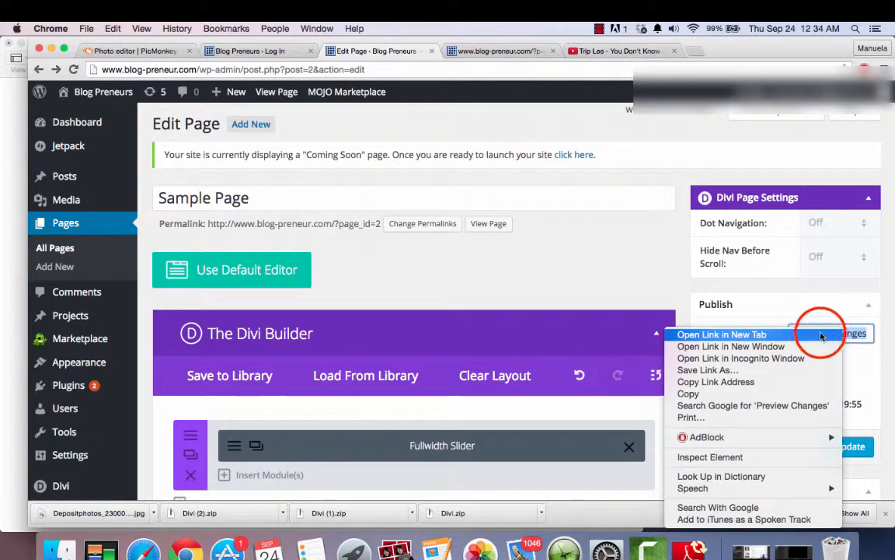
left_click(823, 335)
left_click(499, 51)
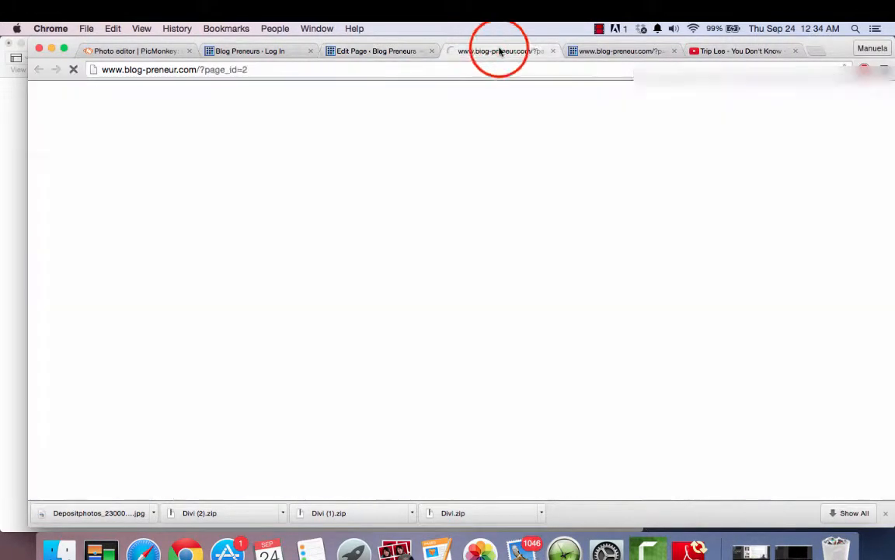
scroll(395, 379, "down", 5)
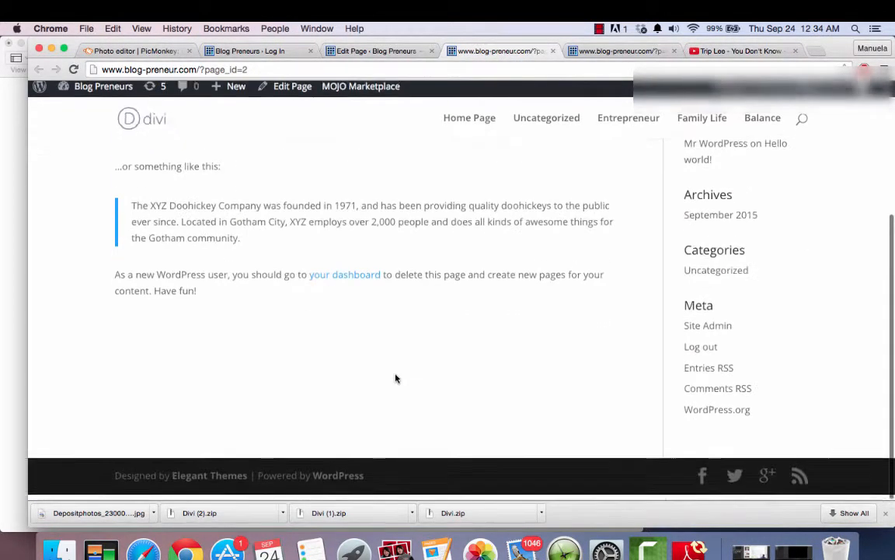
scroll(396, 374, "up", 5)
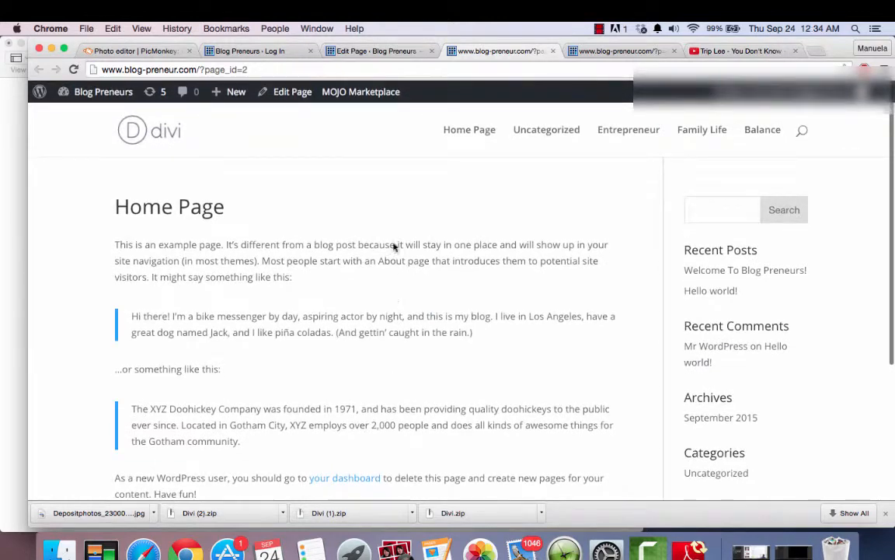
left_click(401, 50)
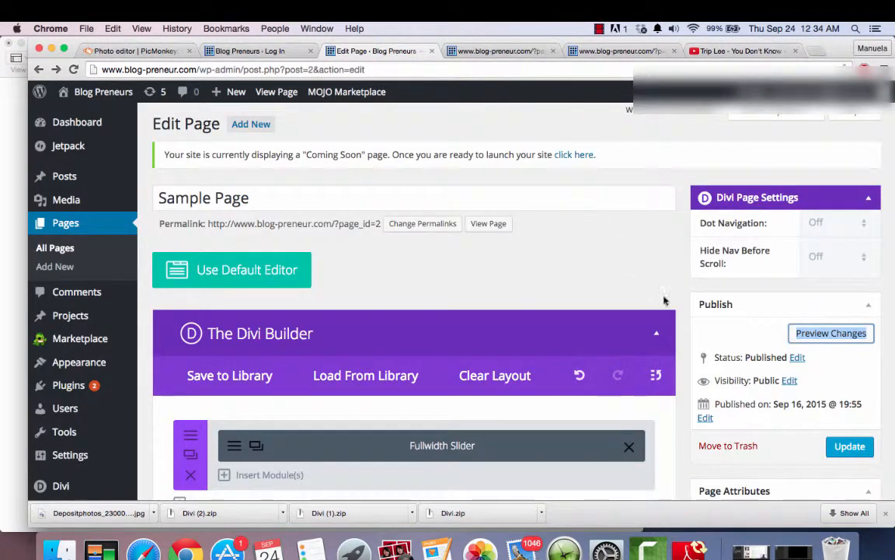
- View the Fullwidth Slider module's settings, close them without changes and update the published page
scroll(665, 301, "down", 4)
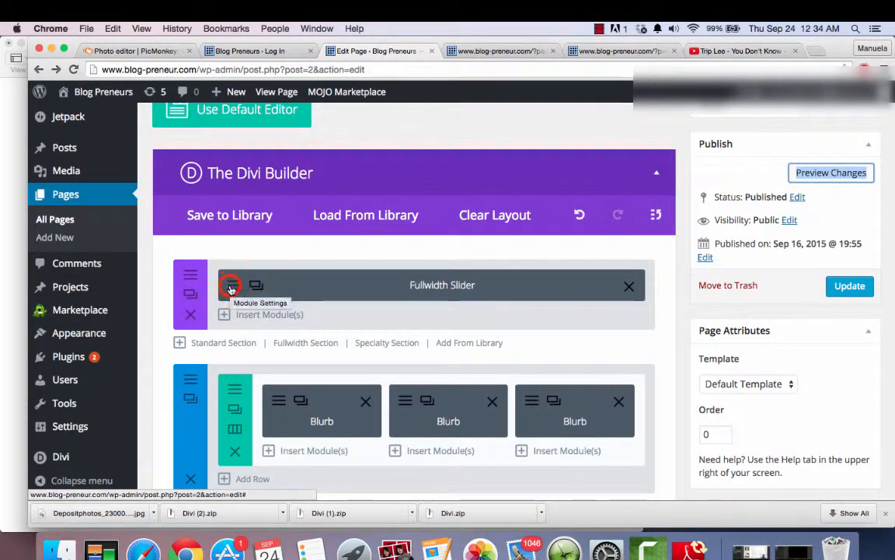
left_click(232, 285)
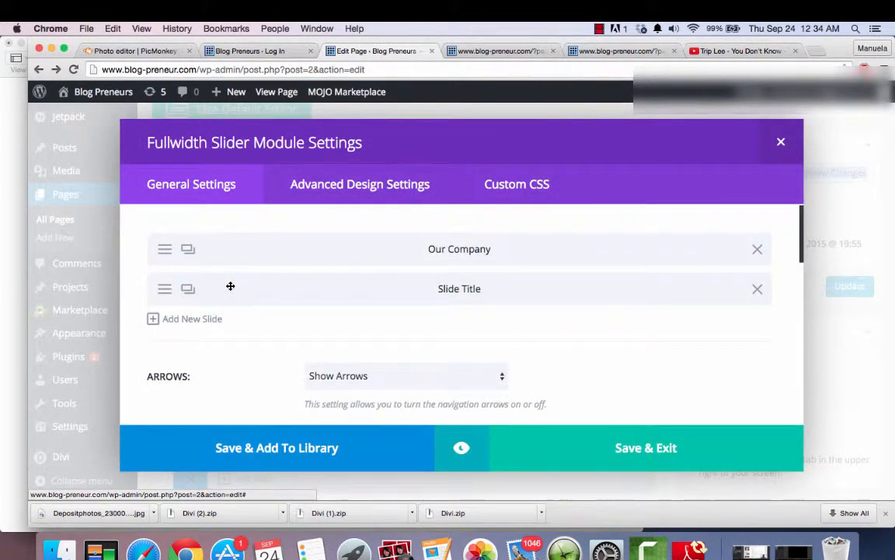
left_click(781, 141)
left_click(844, 286)
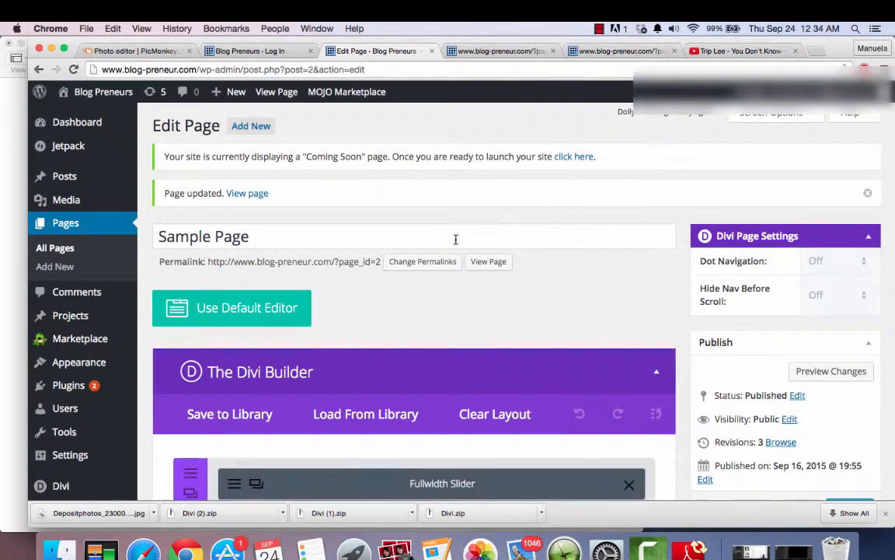
- Close the old preview tab and open the updated page on the site in a new tab
right_click(495, 263)
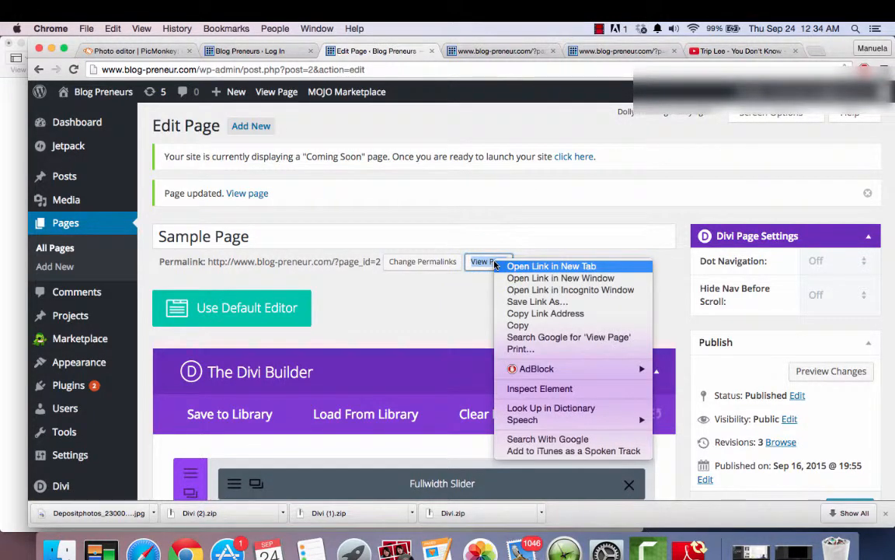
left_click(552, 50)
left_click(551, 50)
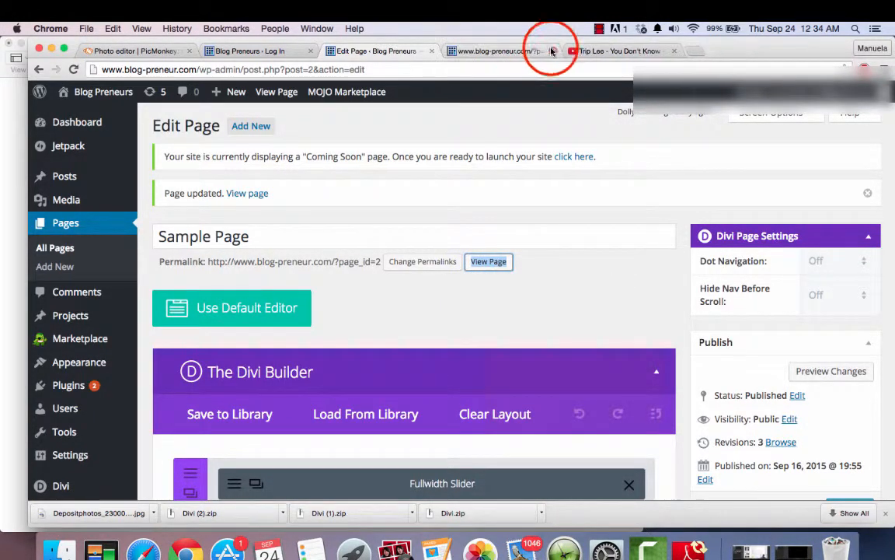
right_click(488, 263)
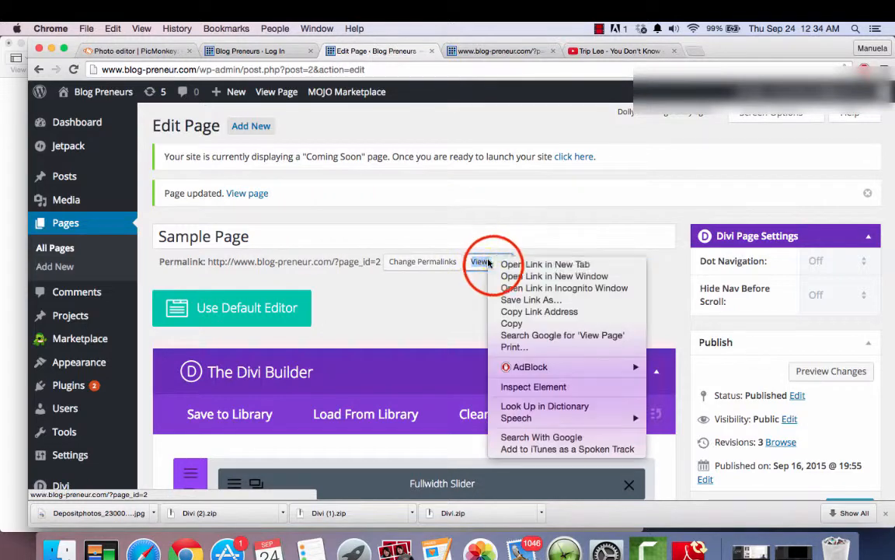
left_click(504, 265)
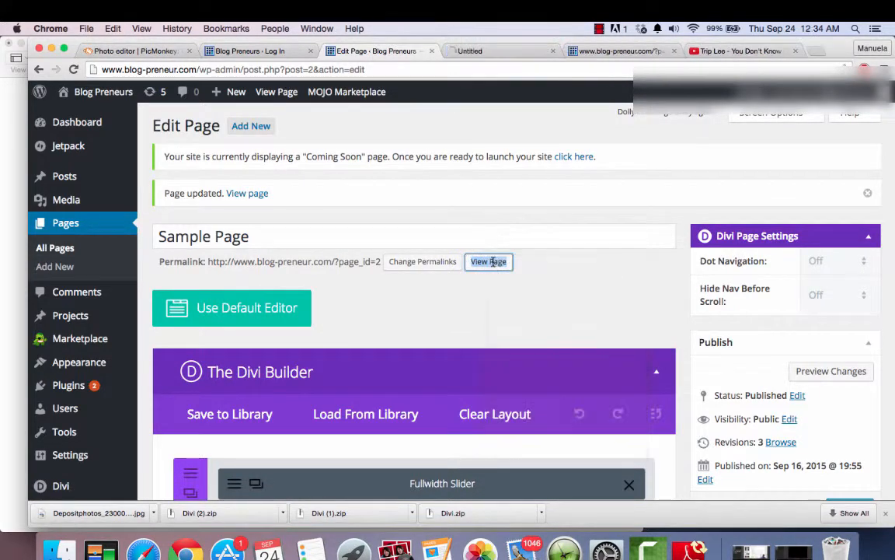
left_click(475, 50)
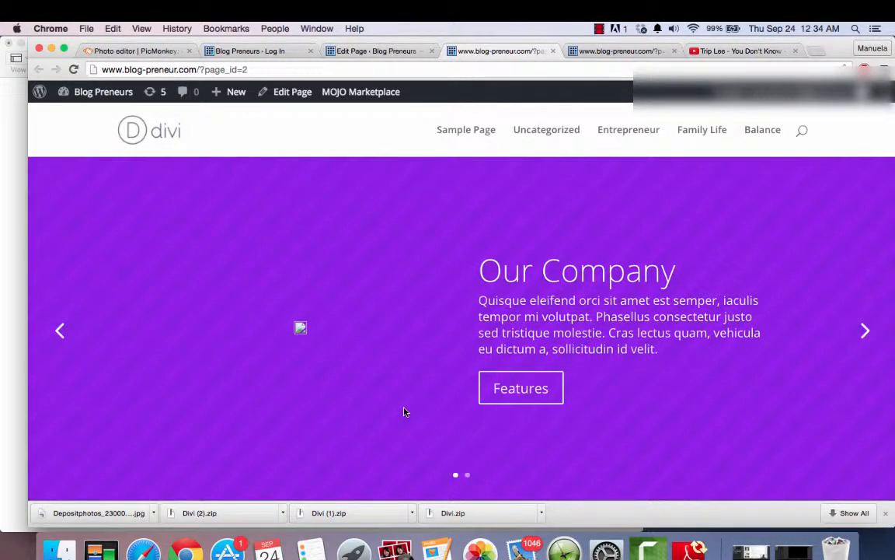
- Look through the live page's layout from the company slider past recent work, logos and testimonials to the map
scroll(404, 411, "down", 5)
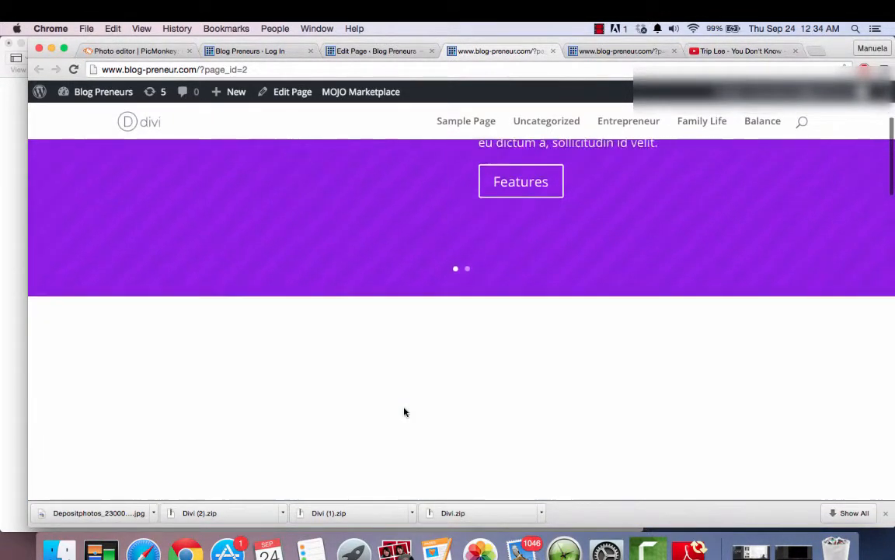
scroll(403, 411, "down", 10)
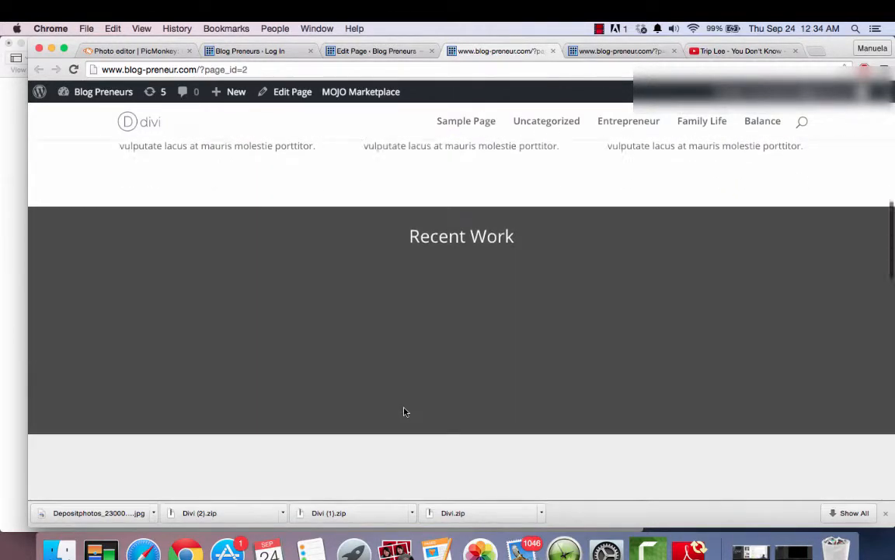
scroll(404, 411, "down", 8)
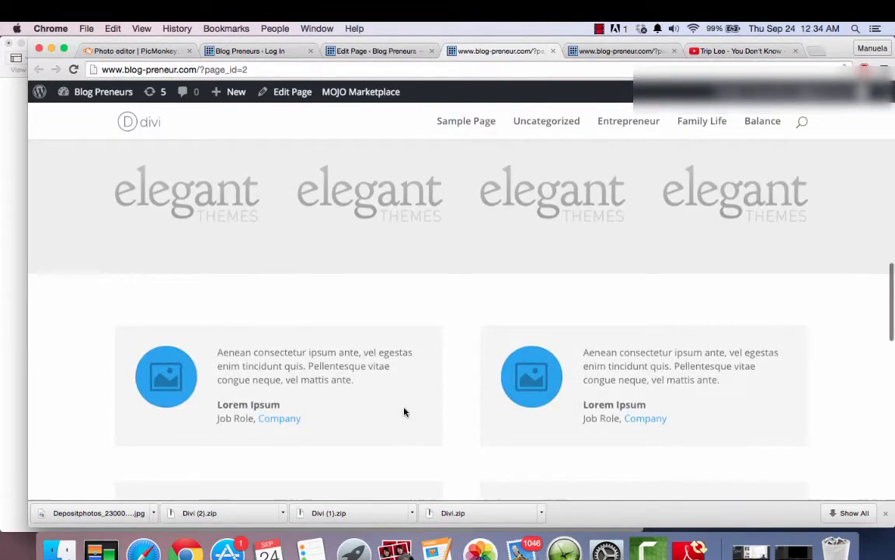
scroll(403, 411, "down", 2)
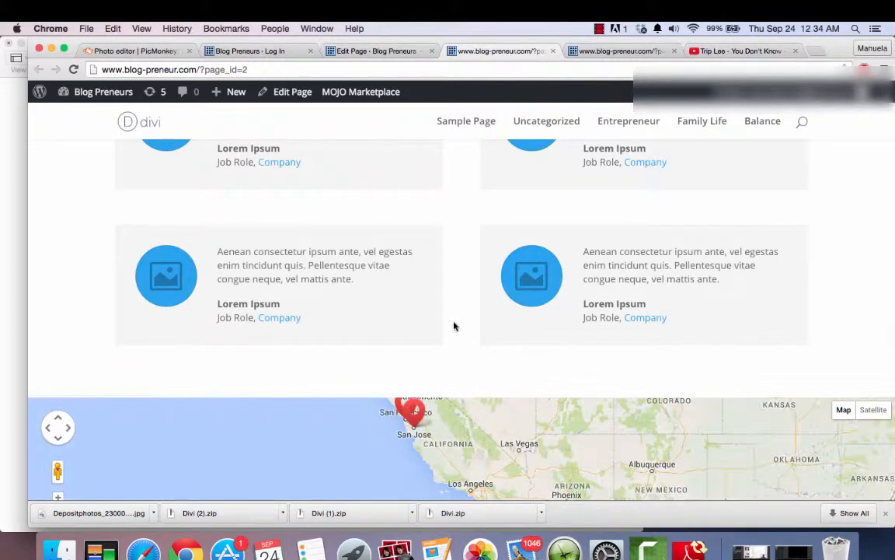
scroll(455, 323, "down", 3)
scroll(455, 323, "down", 3)
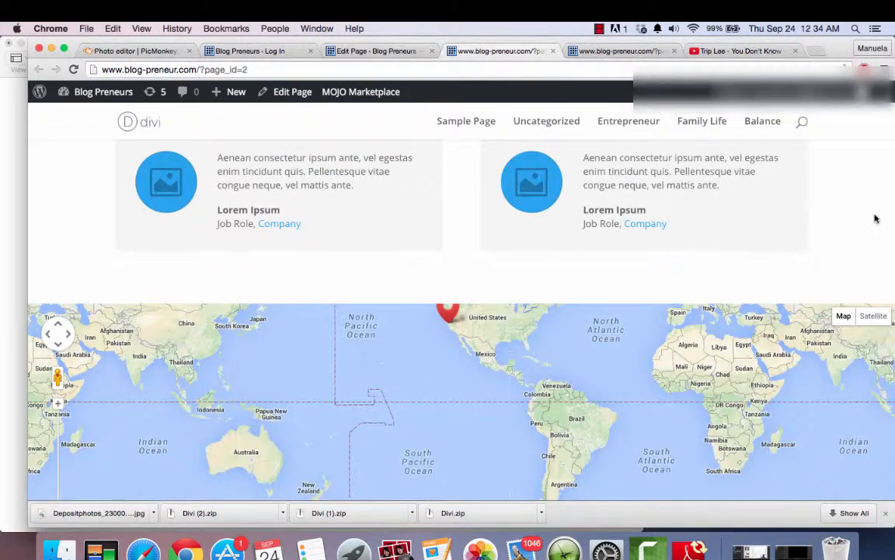
scroll(875, 220, "down", 2)
scroll(876, 215, "down", 3)
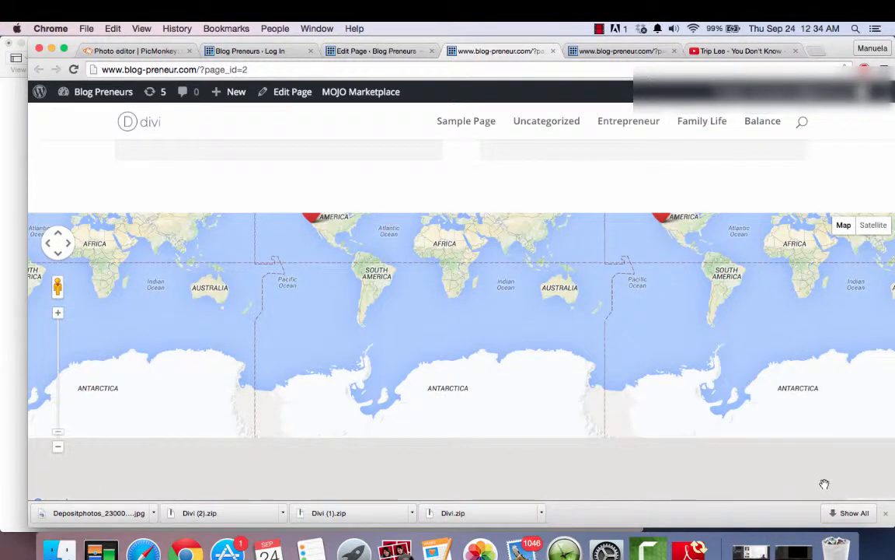
- Zoom the live page's map out and look back through the testimonials and blurbs up to the company slider
scroll(824, 483, "down", 2)
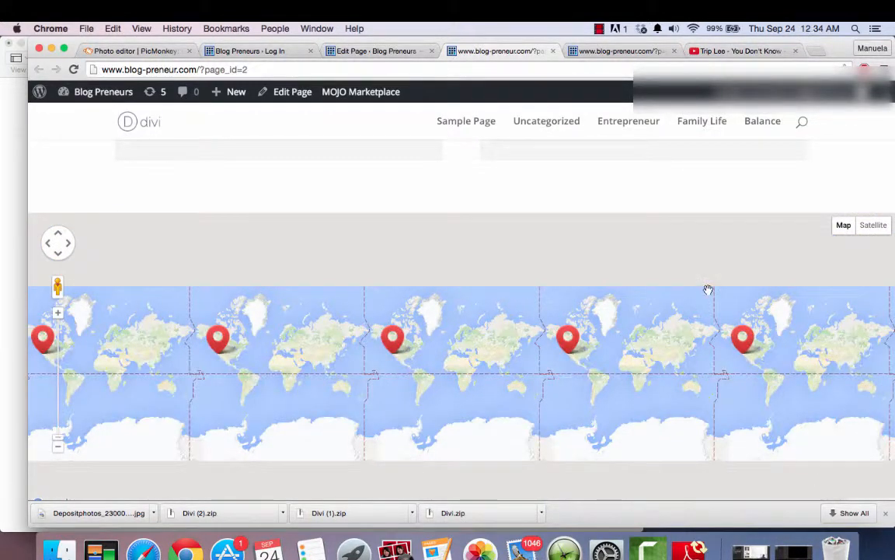
scroll(708, 289, "up", 3)
scroll(634, 203, "up", 6)
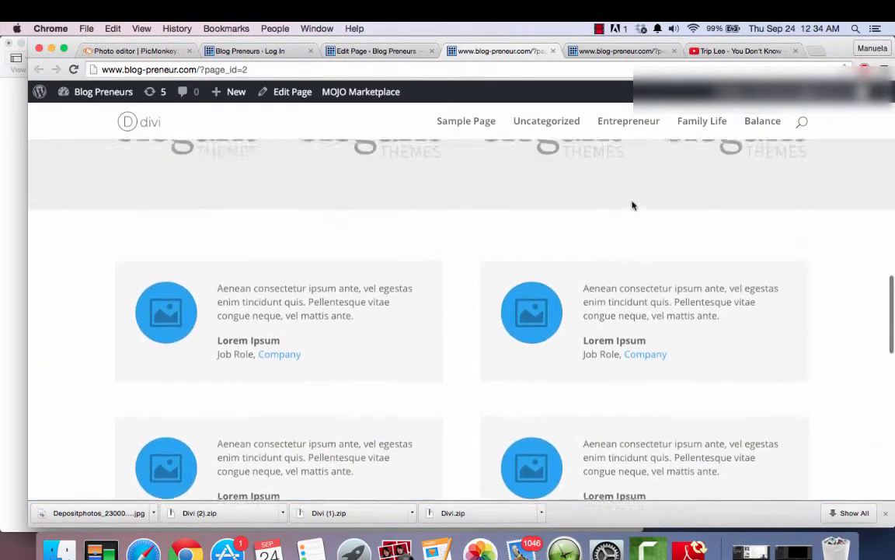
scroll(633, 205, "up", 8)
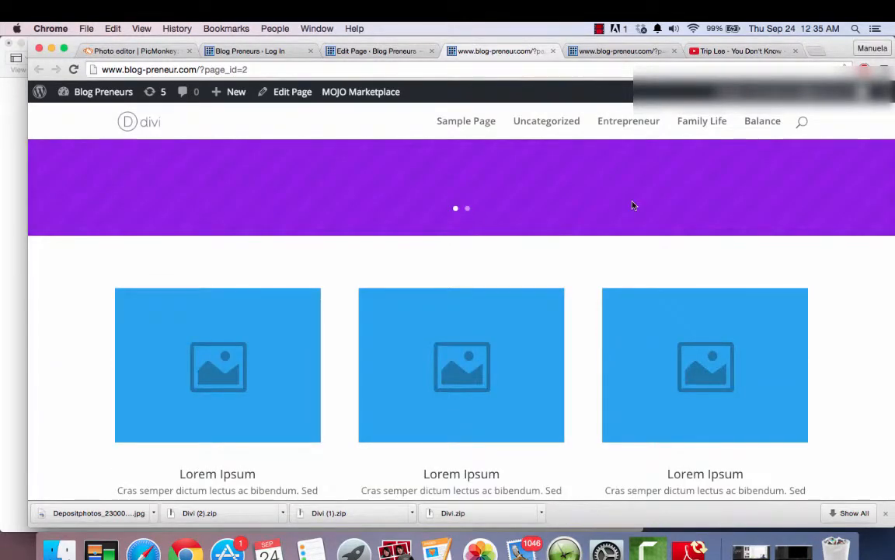
left_click(362, 52)
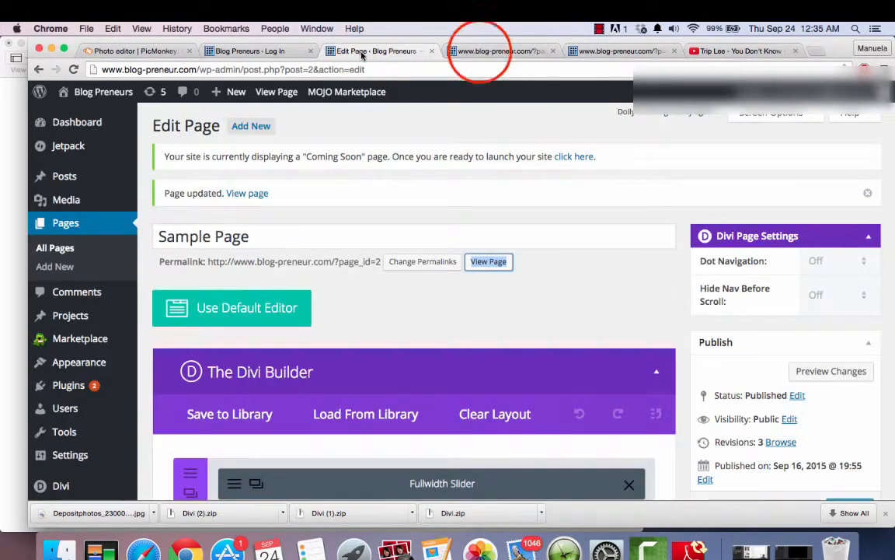
left_click(480, 51)
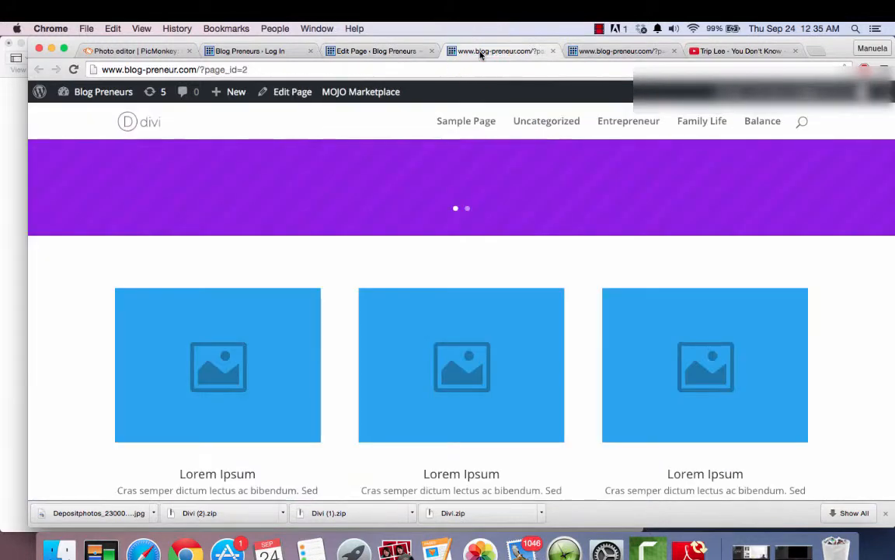
scroll(647, 259, "up", 5)
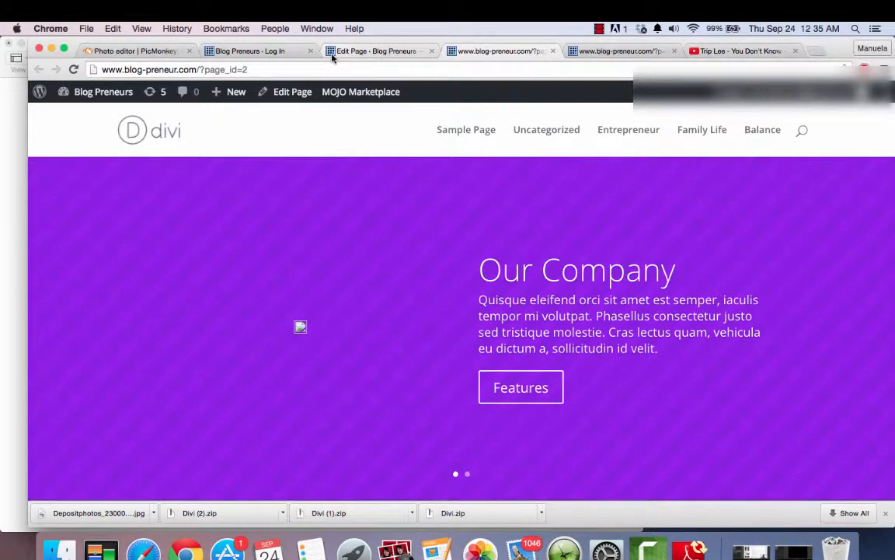
- Step through the live page's slider and look over the three blurbs, Recent Work section and logos
left_click(859, 331)
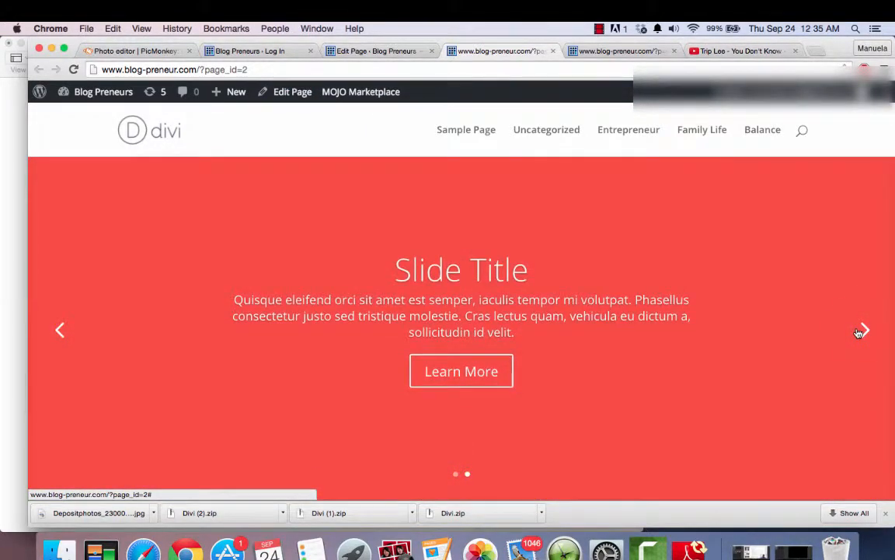
left_click(862, 330)
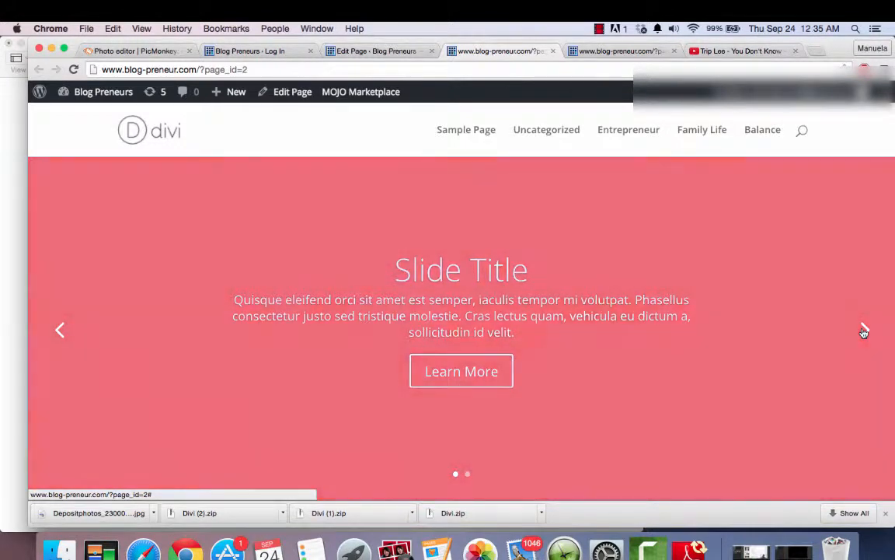
left_click(864, 331)
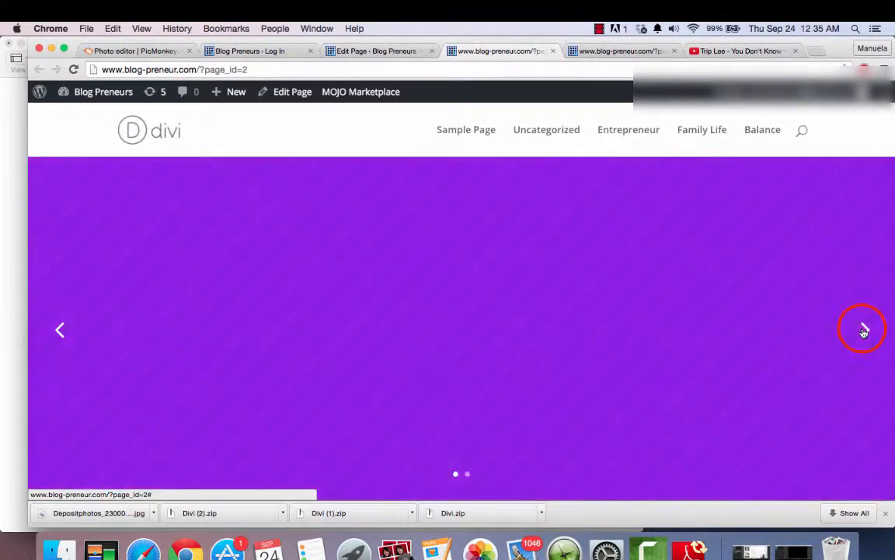
scroll(863, 332, "down", 5)
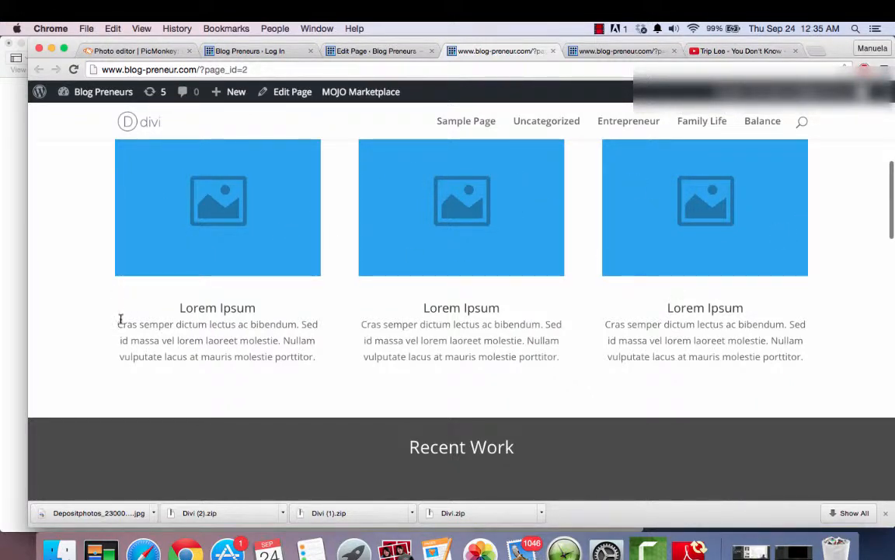
scroll(643, 314, "down", 5)
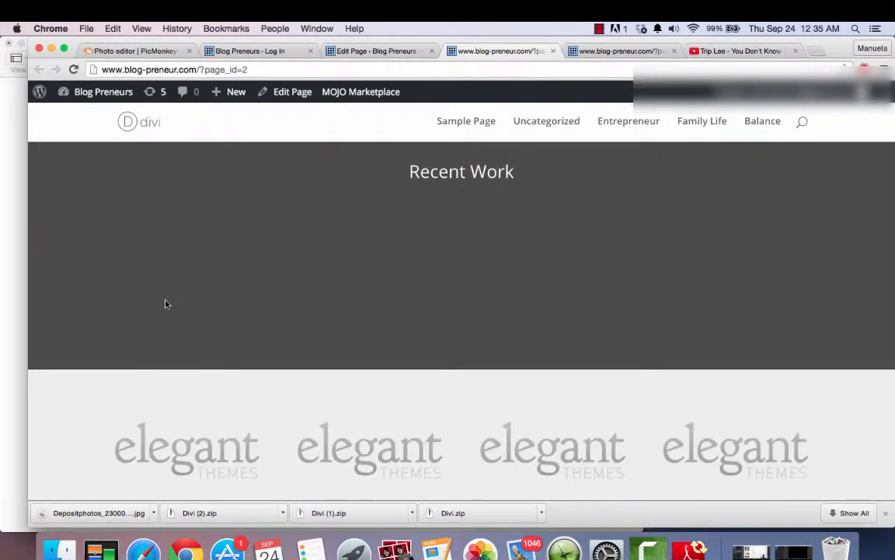
- Compare the page's modules in the Divi Builder with the live page and cycle through its slider again
left_click(394, 48)
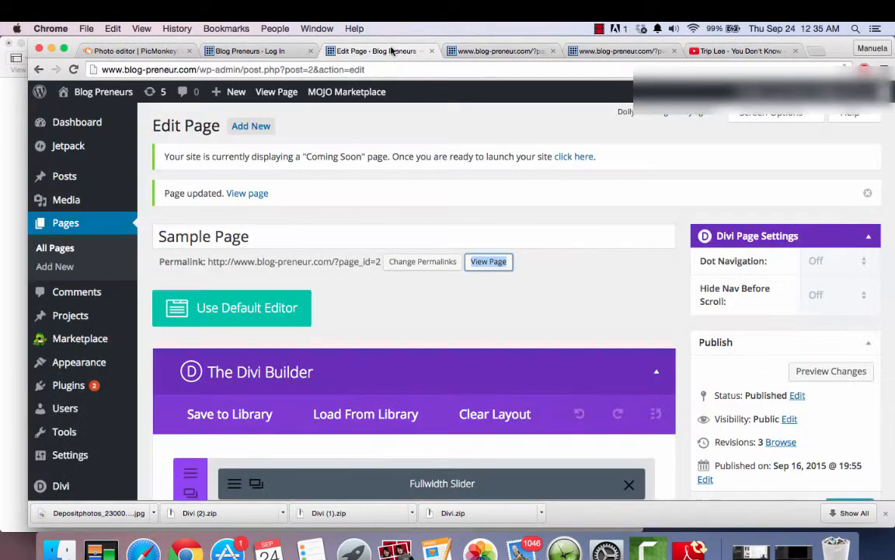
scroll(676, 346, "down", 5)
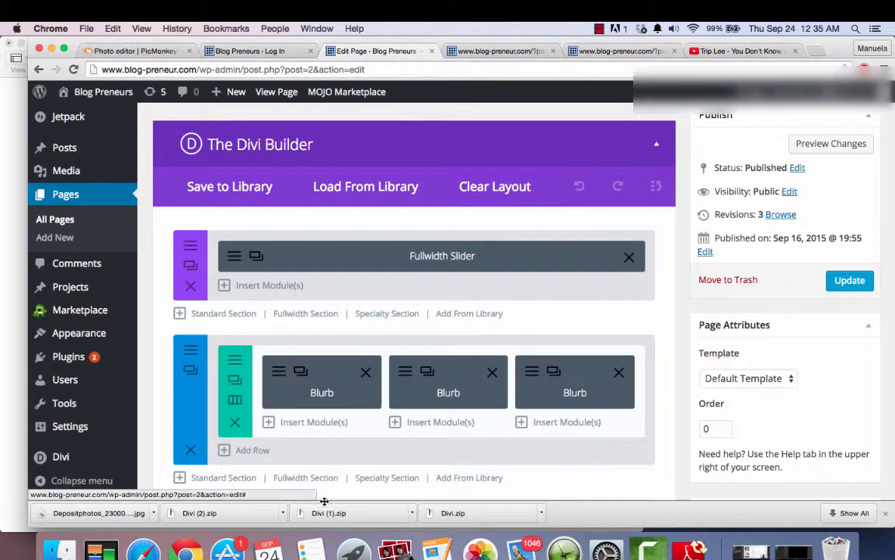
left_click(472, 51)
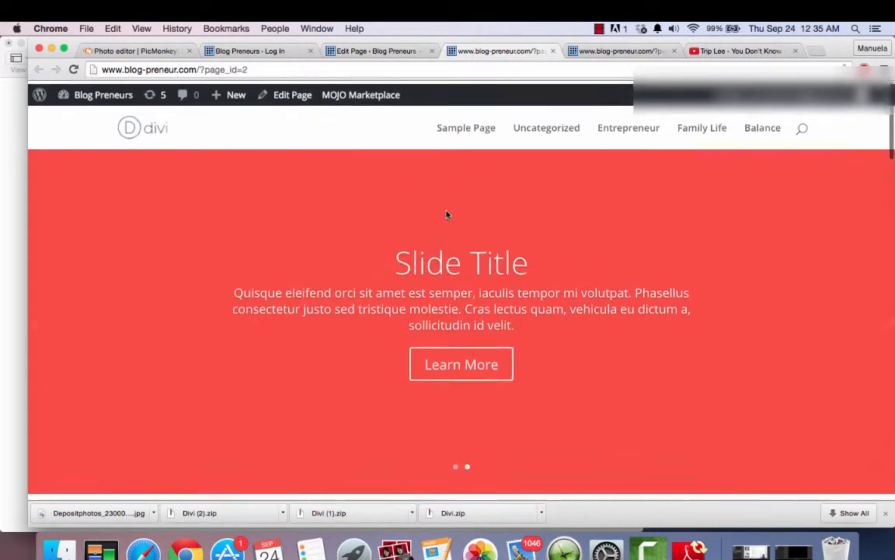
left_click(371, 51)
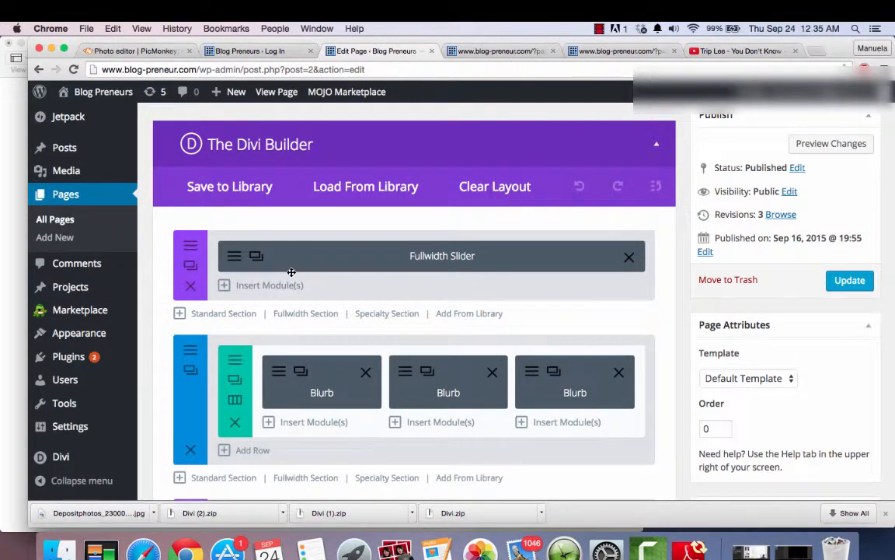
left_click(480, 49)
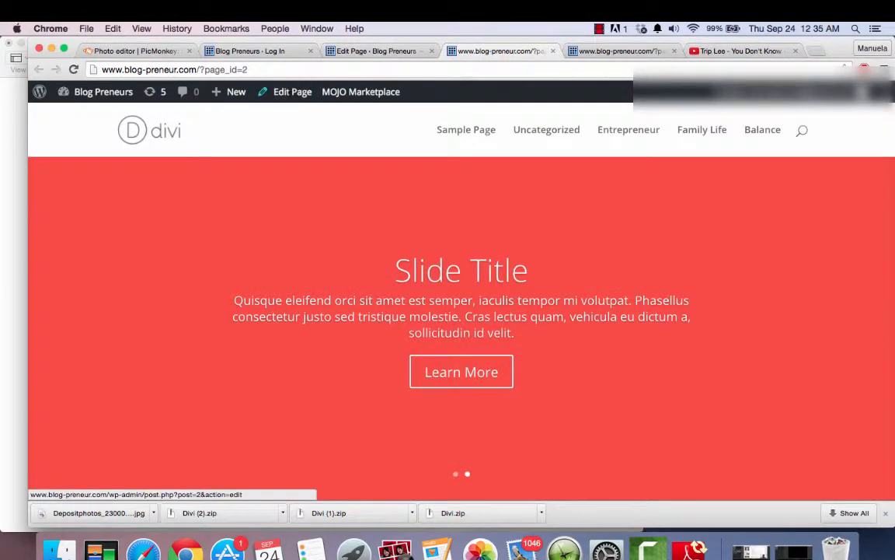
left_click(863, 334)
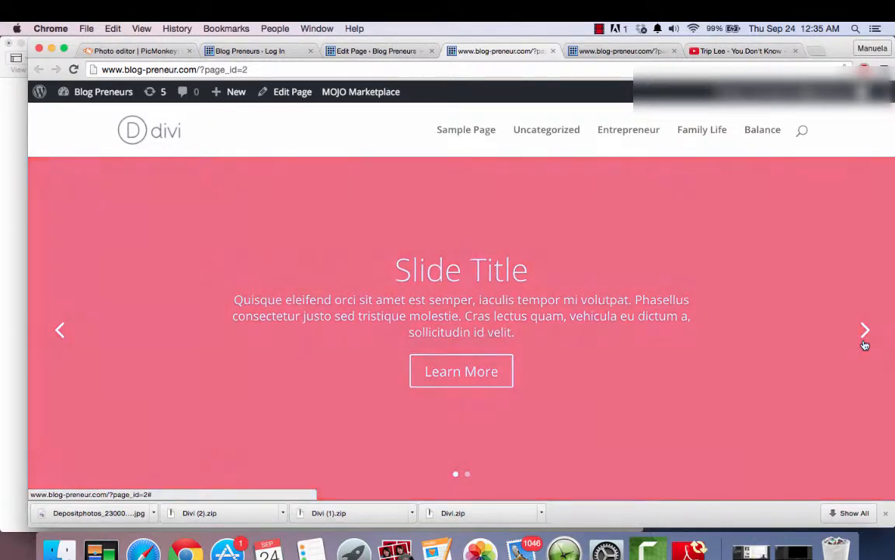
left_click(866, 342)
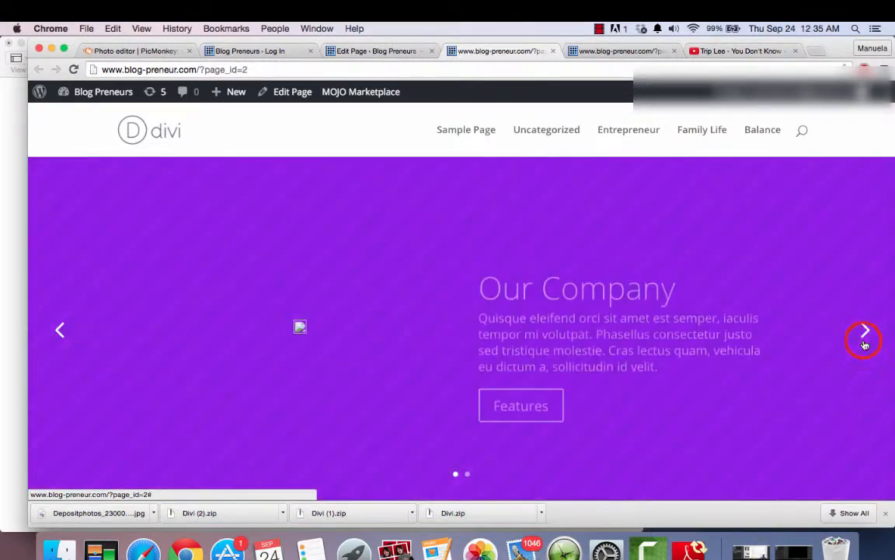
left_click(863, 342)
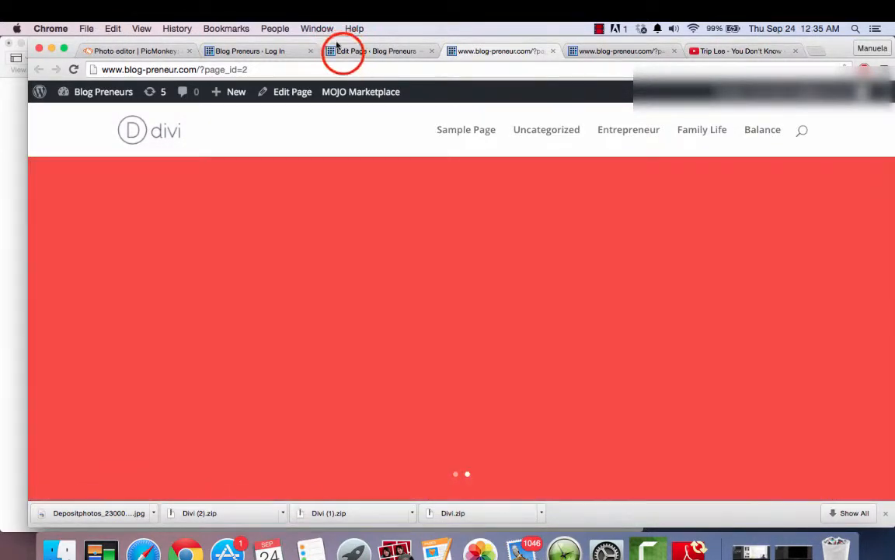
- In the page editor's Fullwidth Slider module, change the Our Company slide's heading to "Community For Bloggers"
left_click(340, 50)
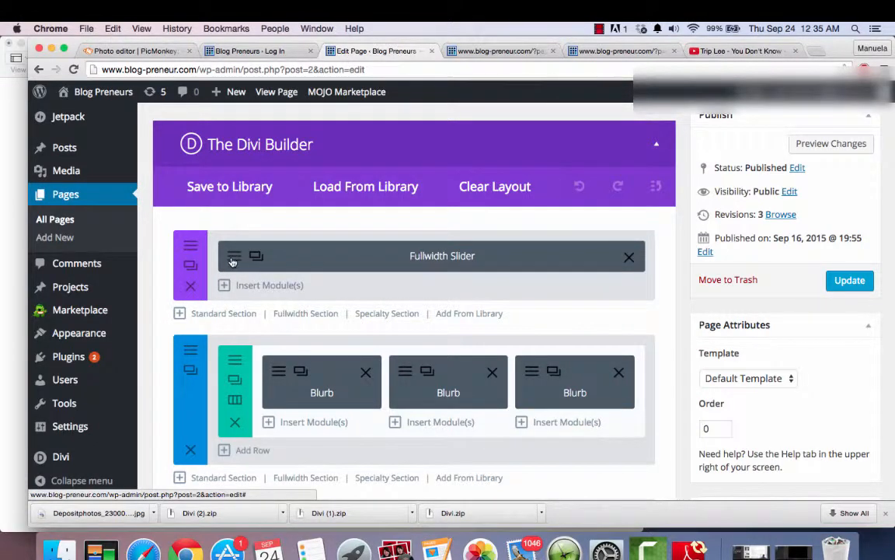
left_click(233, 256)
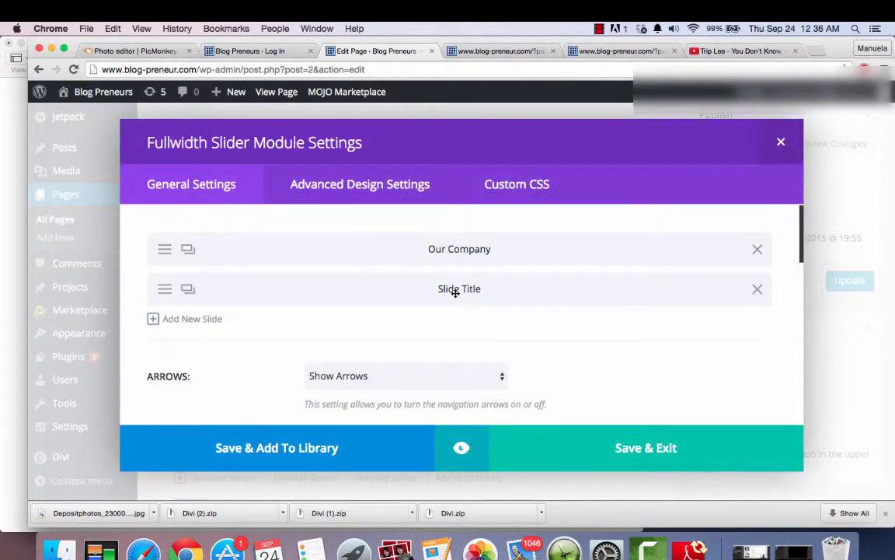
left_click(454, 251)
left_click(160, 247)
left_click(160, 248)
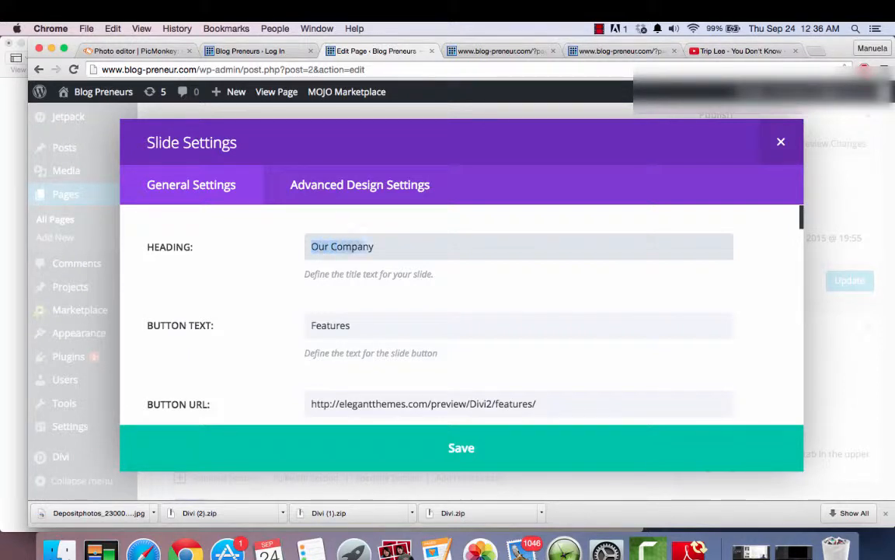
type("Community For Bloggers")
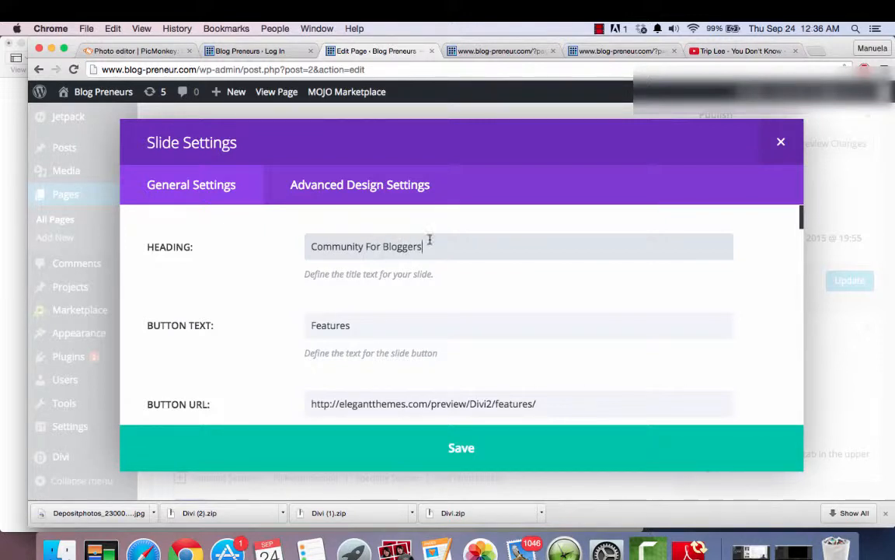
- Check the slide's button URL and set its background image to Depositphotos_23000836_m-2015.jpg from the media library
scroll(265, 361, "down", 3)
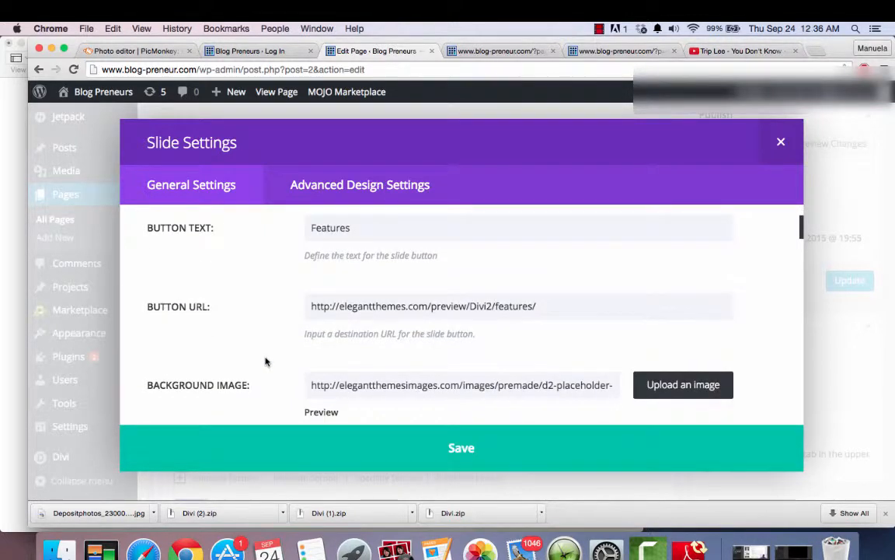
left_click(556, 311)
left_click_drag(299, 334, 314, 309)
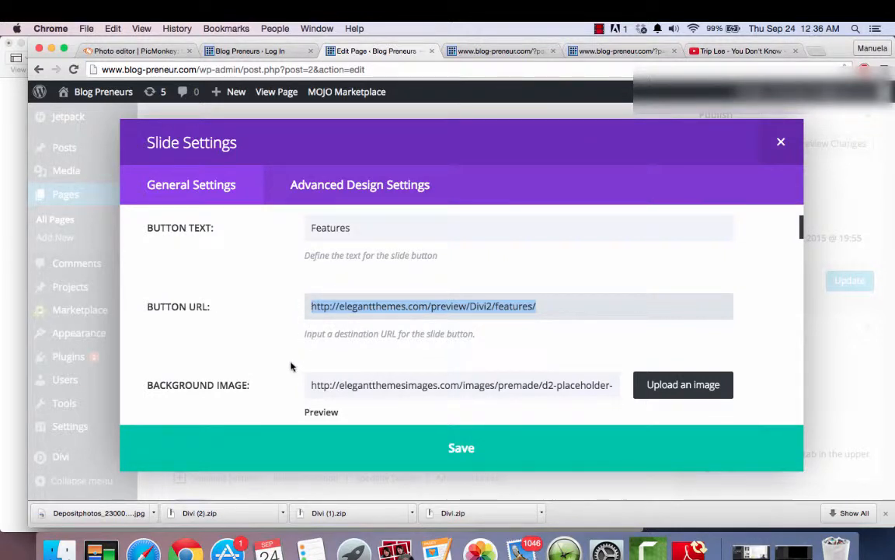
scroll(292, 366, "down", 3)
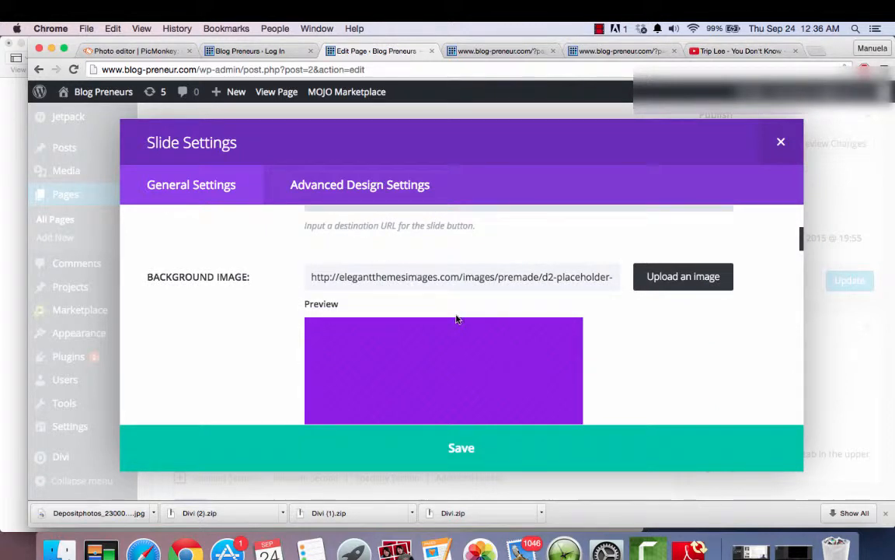
left_click(670, 279)
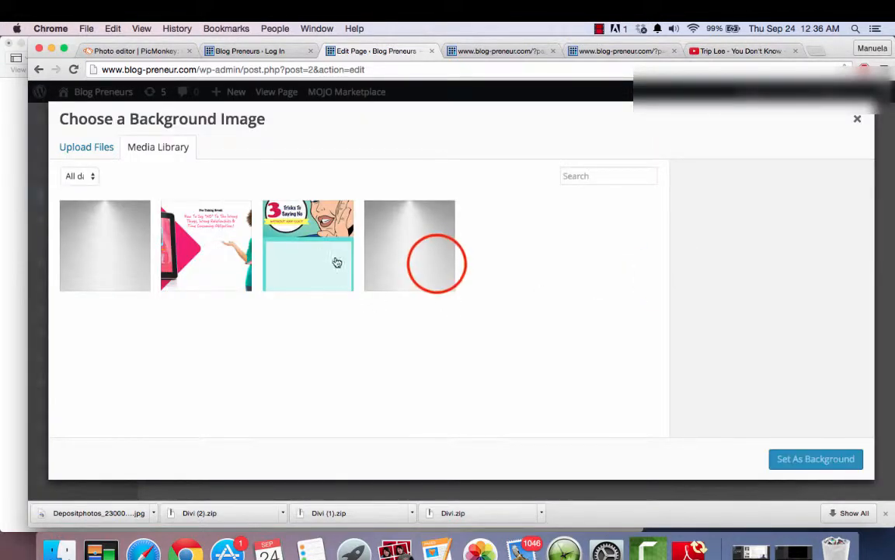
left_click(438, 267)
left_click(818, 458)
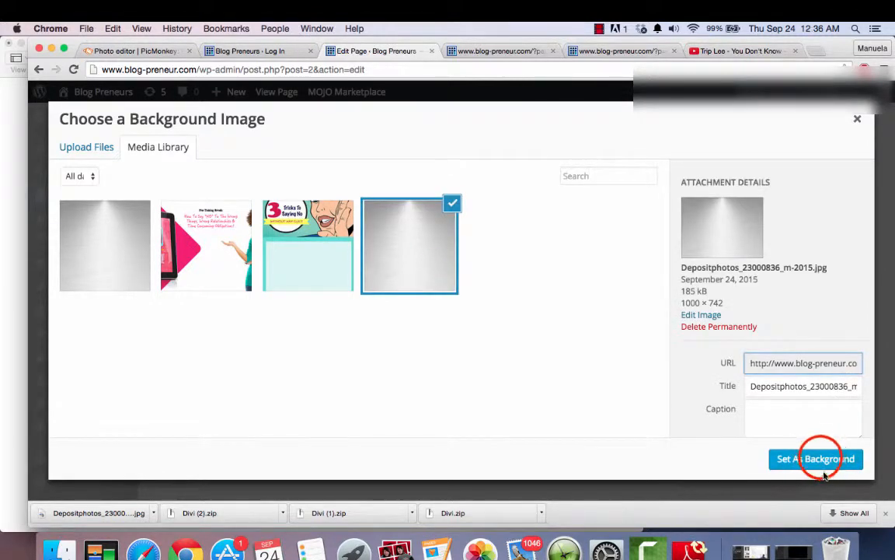
- Review the remaining slide options, save the slide and slider module settings, and preview the page changes
scroll(692, 400, "down", 10)
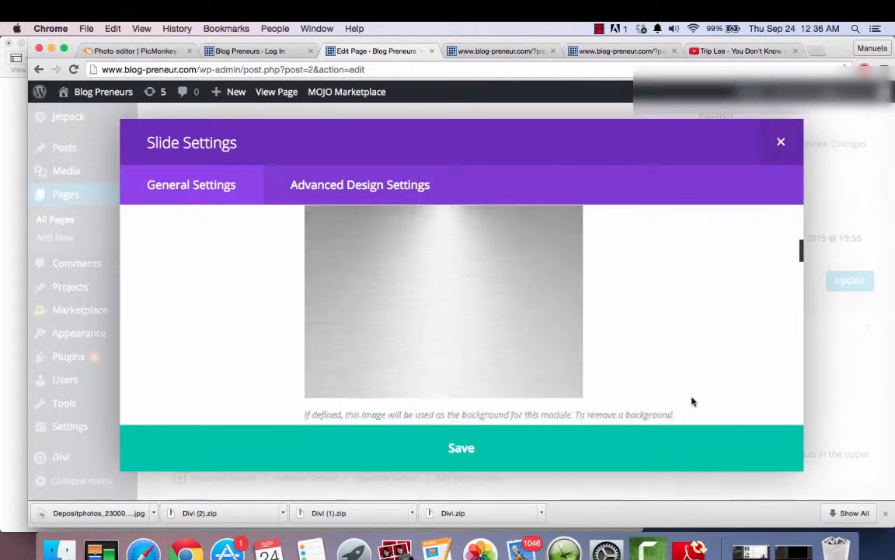
scroll(692, 400, "down", 2)
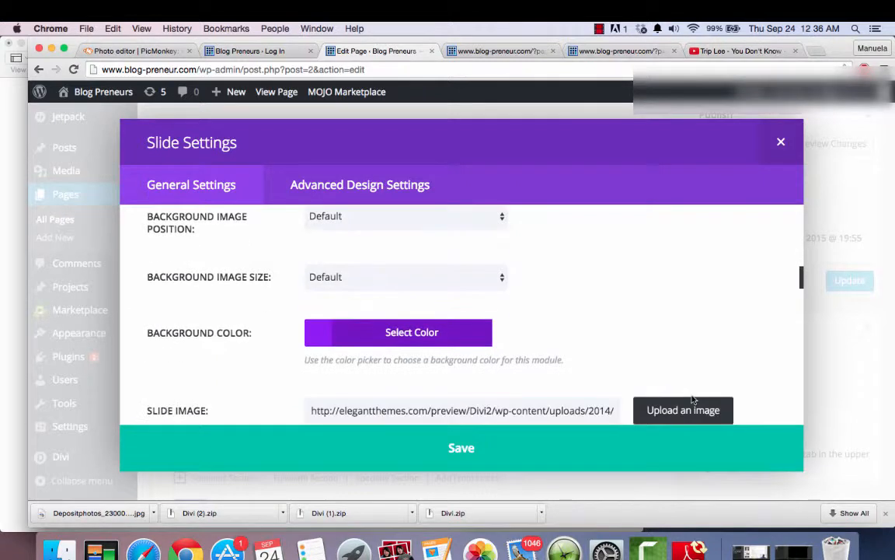
scroll(628, 307, "down", 3)
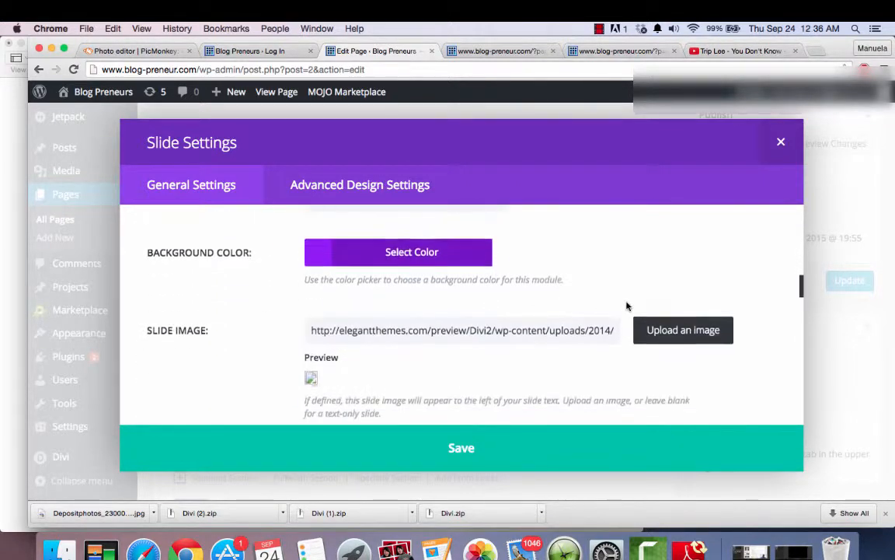
scroll(627, 305, "down", 7)
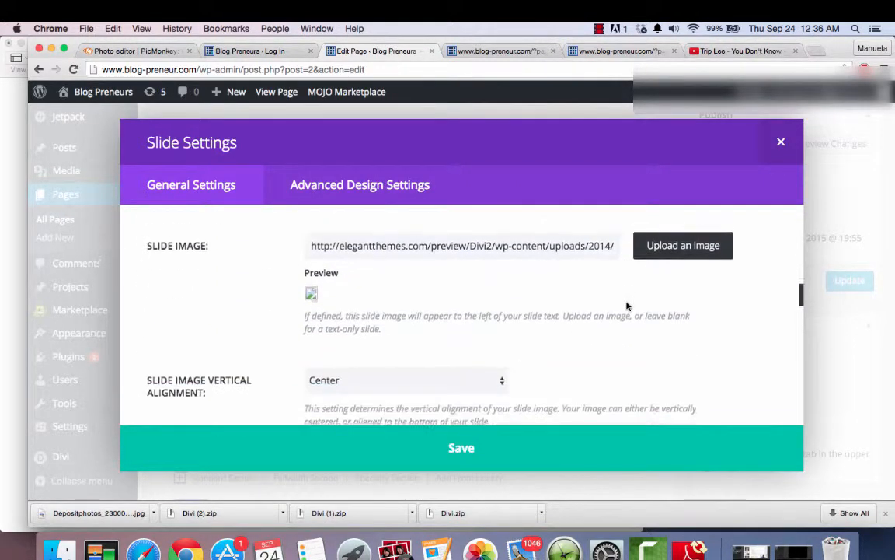
scroll(626, 302, "down", 10)
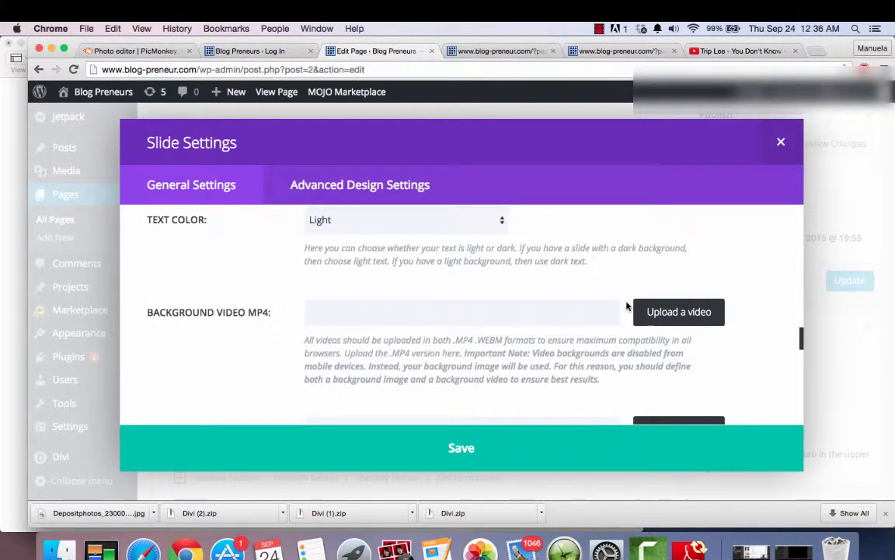
left_click(471, 448)
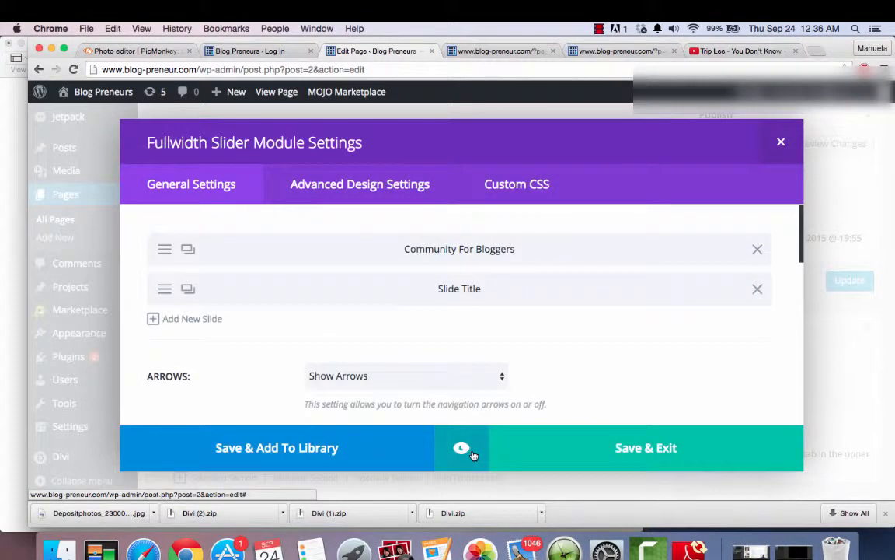
left_click(640, 445)
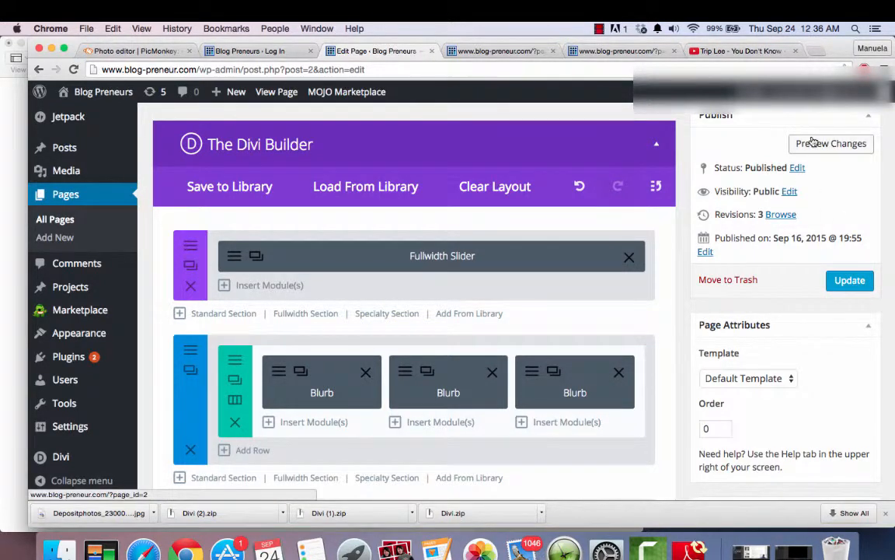
left_click(813, 143)
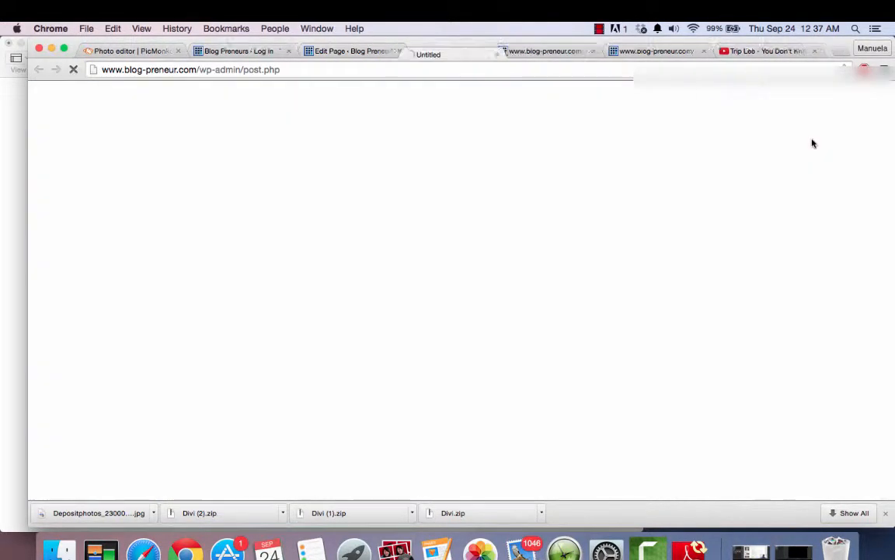
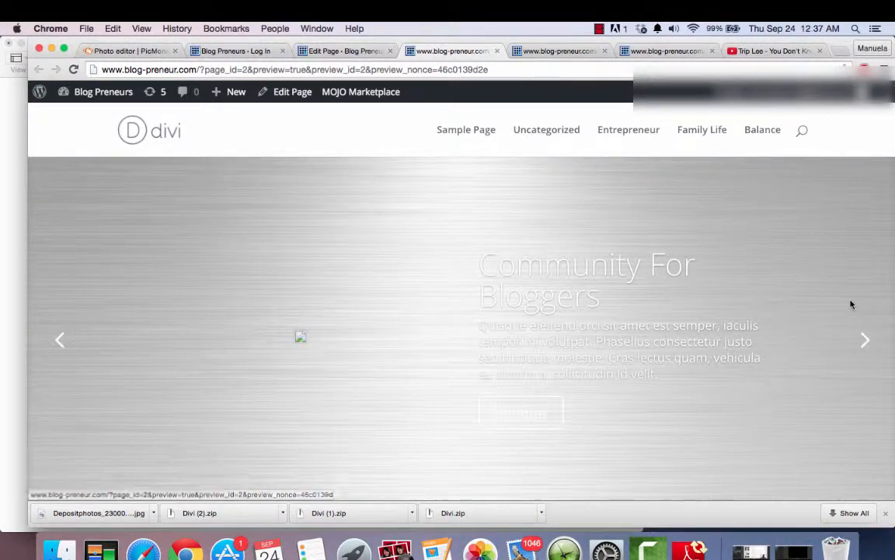
- Cycle through the slider in the page preview to check the Community For Bloggers slide
left_click(866, 341)
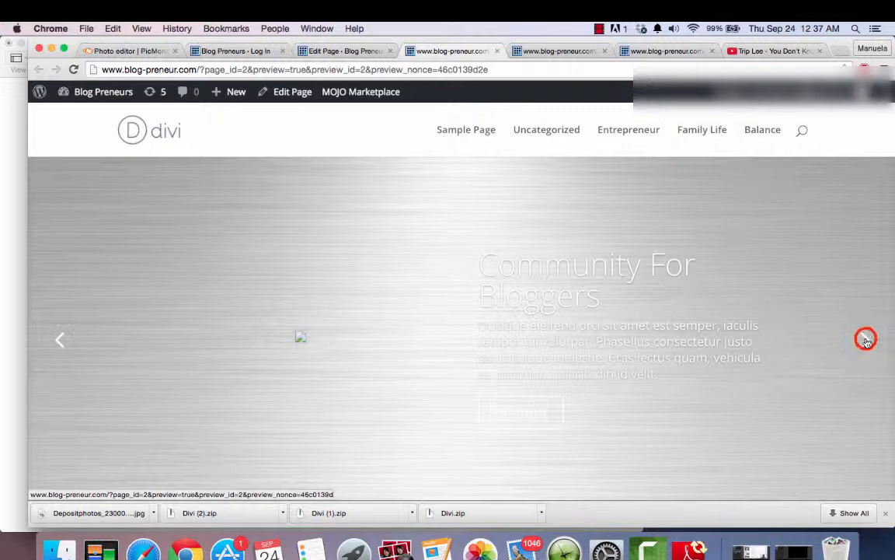
left_click(867, 340)
left_click(865, 340)
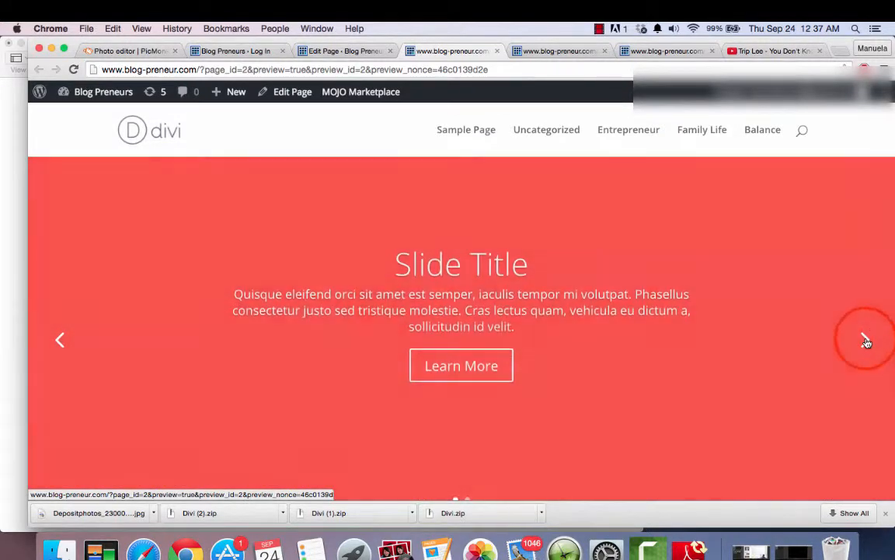
- In the page editor's Fullwidth Slider module, set the Community For Bloggers slide's text color to Dark
left_click(339, 53)
left_click(233, 258)
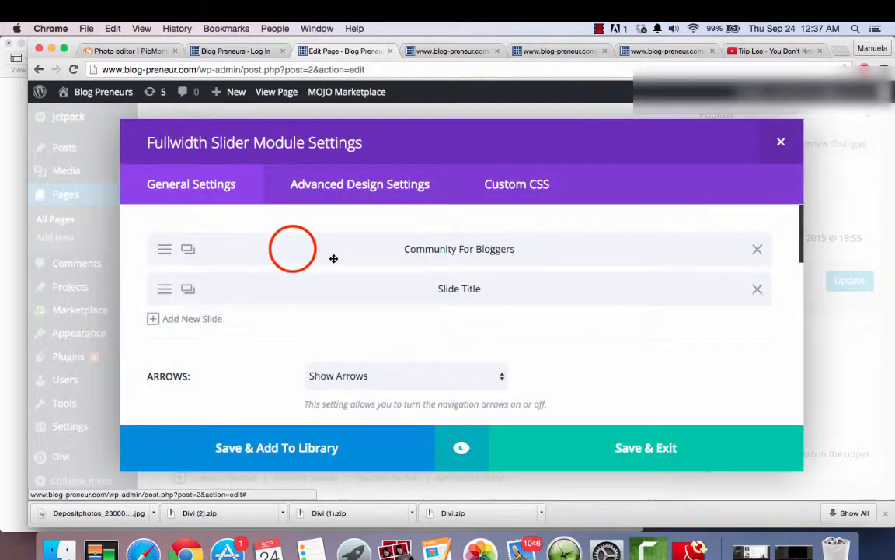
left_click(163, 250)
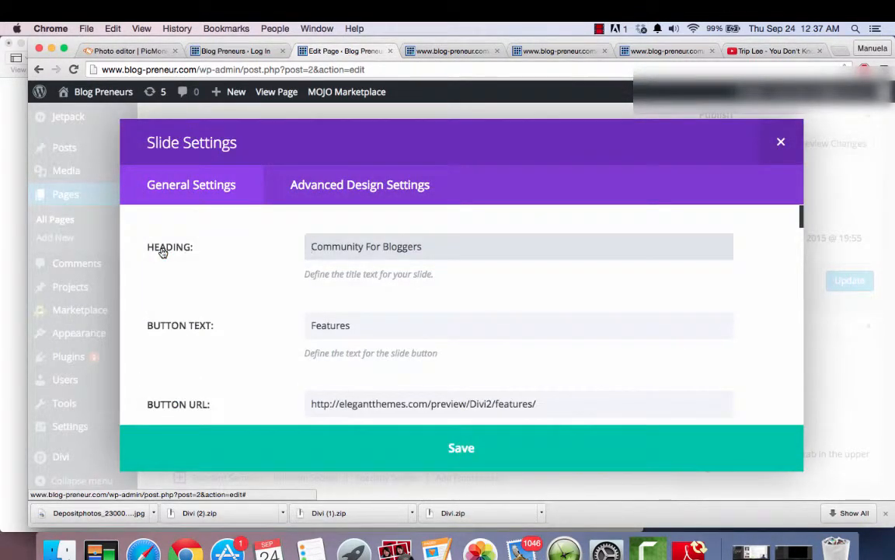
scroll(416, 375, "down", 5)
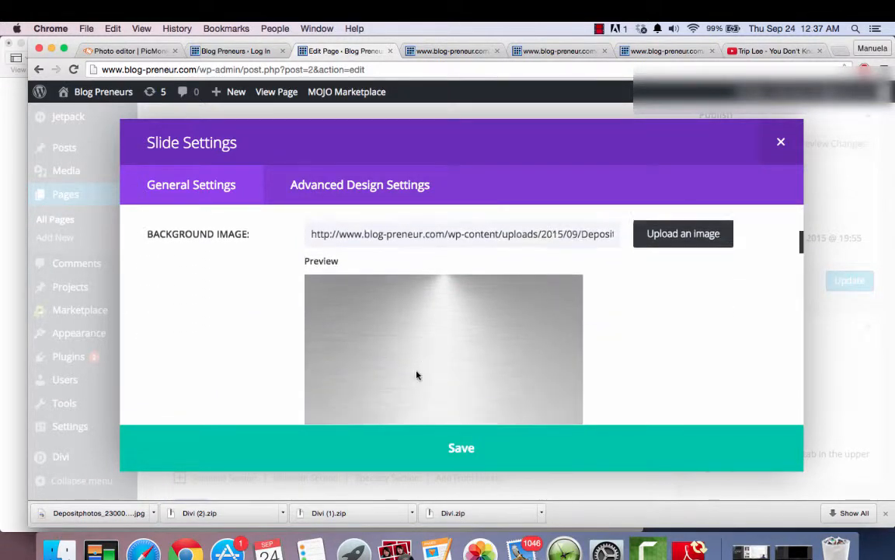
scroll(417, 376, "down", 8)
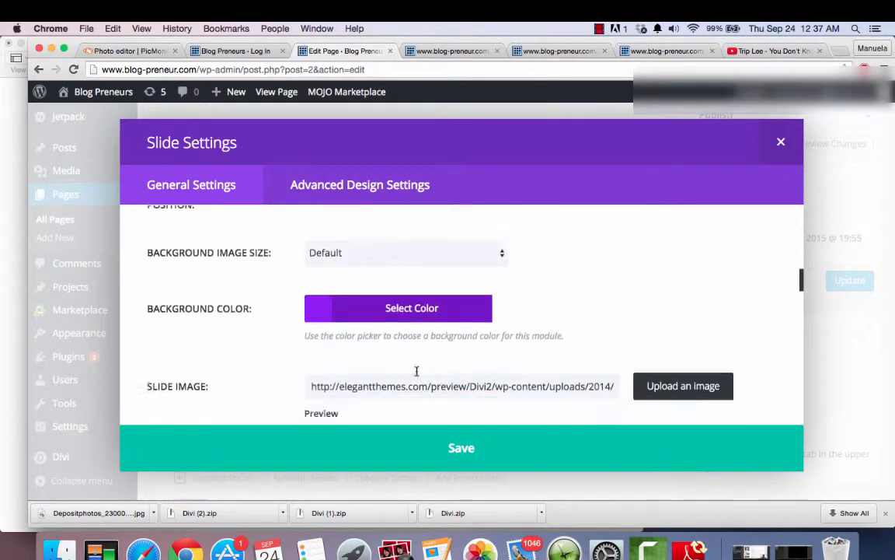
scroll(416, 371, "down", 4)
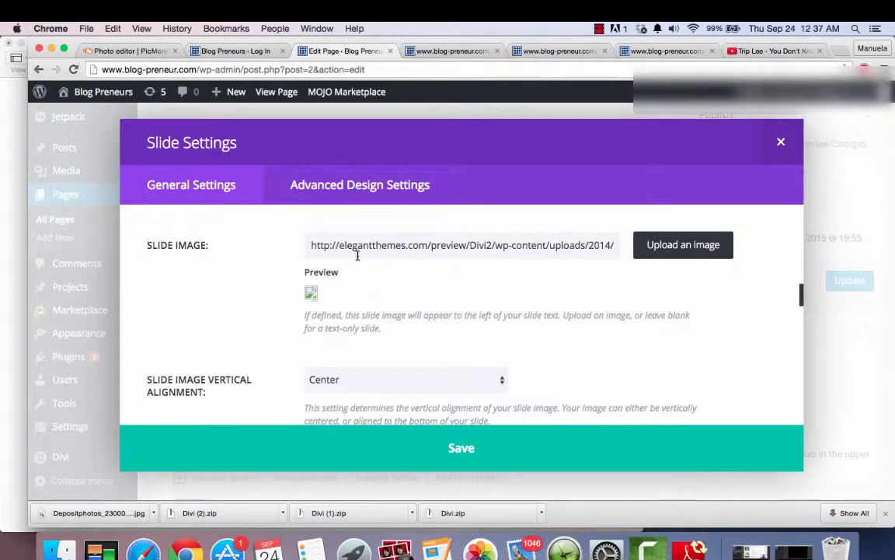
scroll(435, 343, "down", 8)
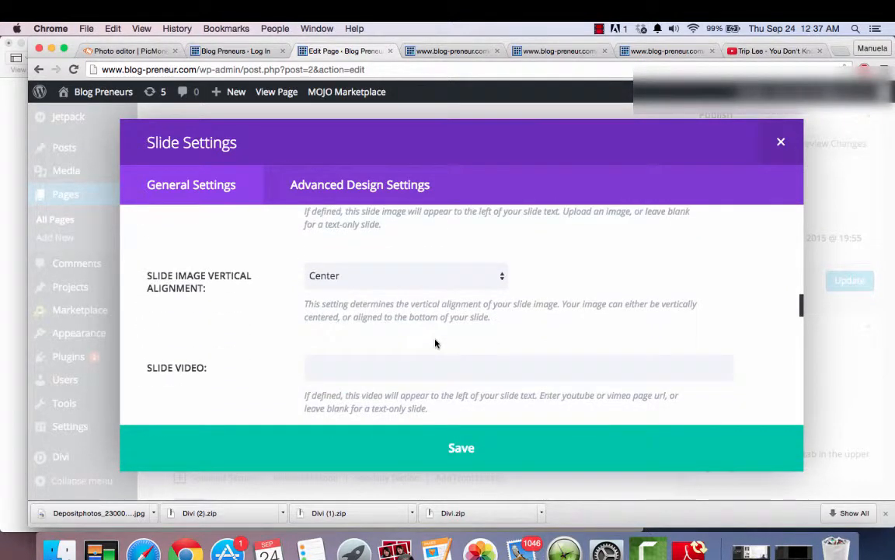
scroll(435, 343, "down", 2)
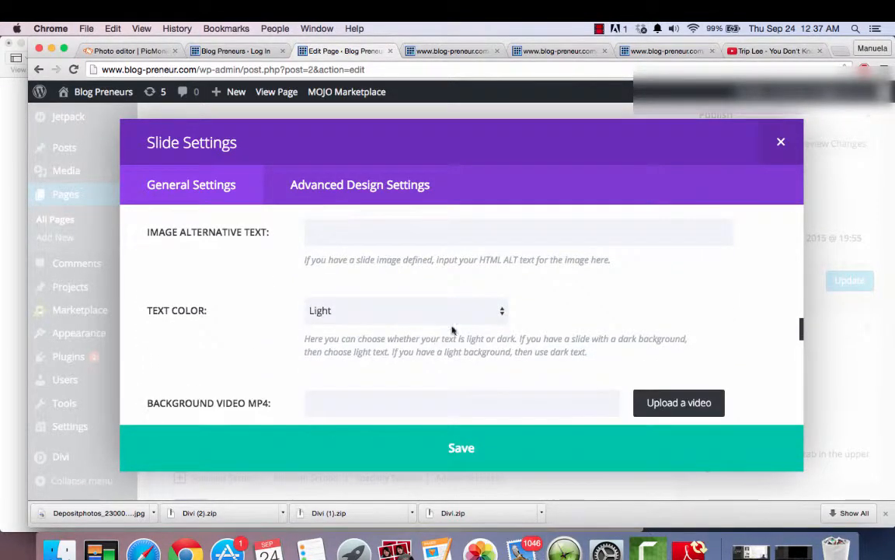
left_click(504, 311)
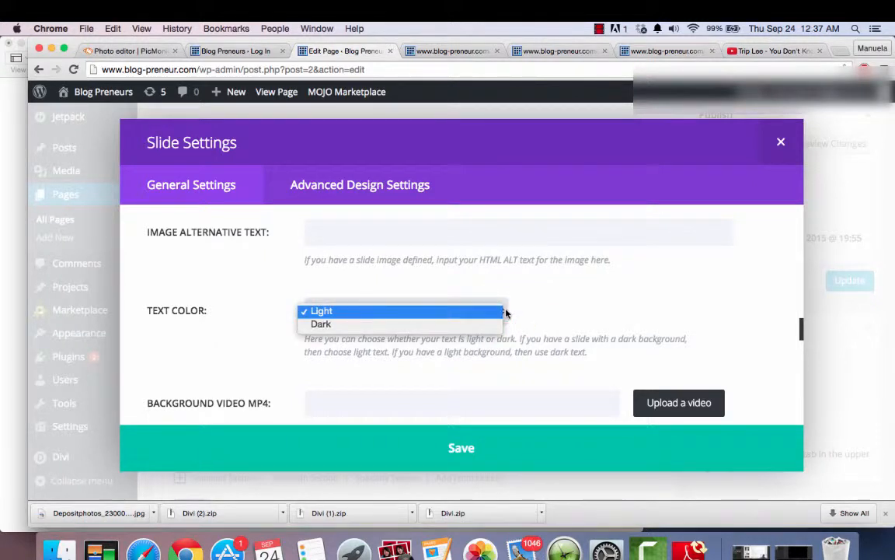
left_click(484, 324)
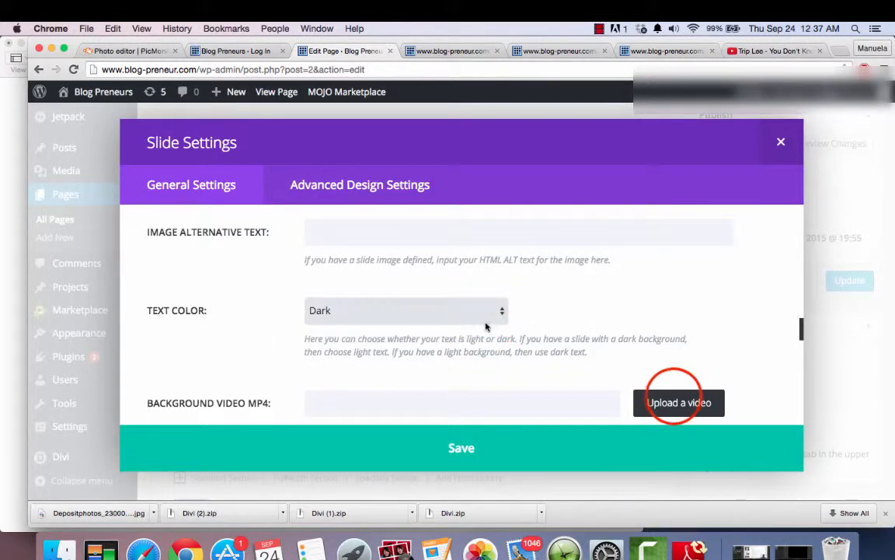
- Save the slide and the Fullwidth Slider module settings, and open the preview of the page changes
left_click(675, 402)
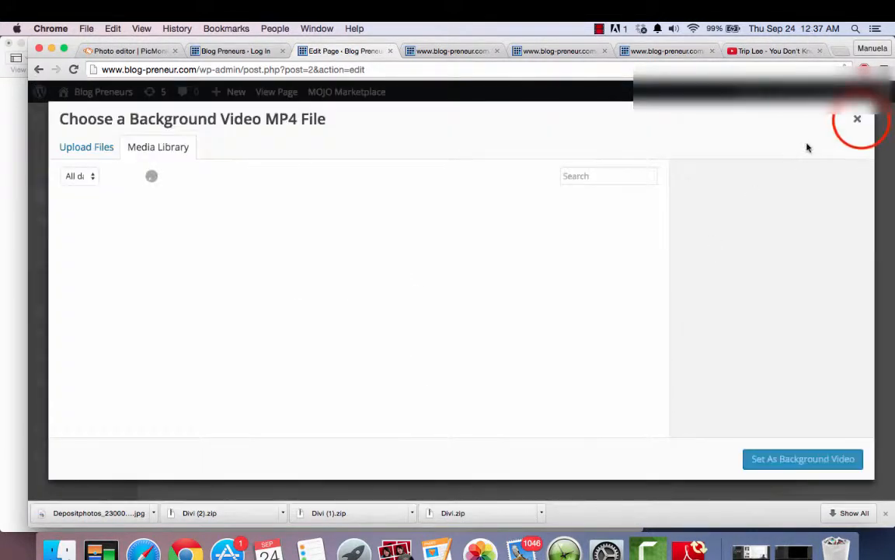
left_click(858, 118)
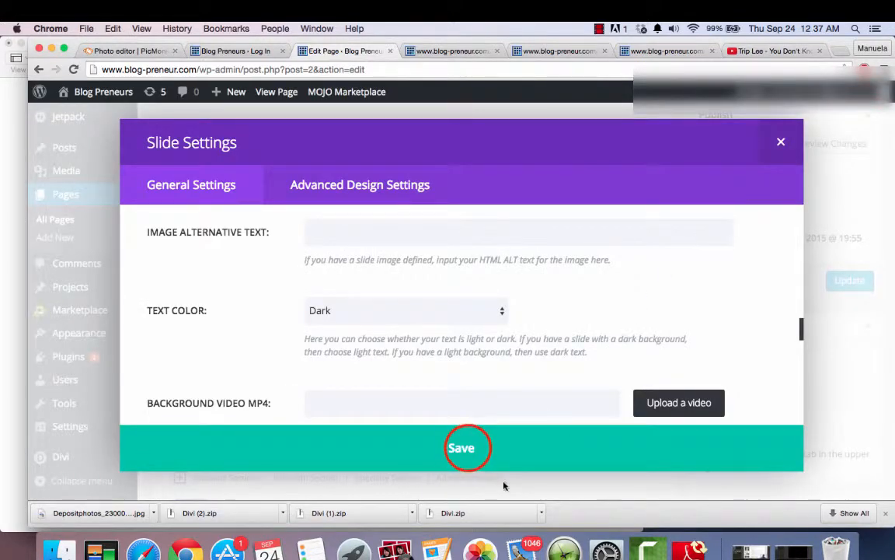
left_click(466, 449)
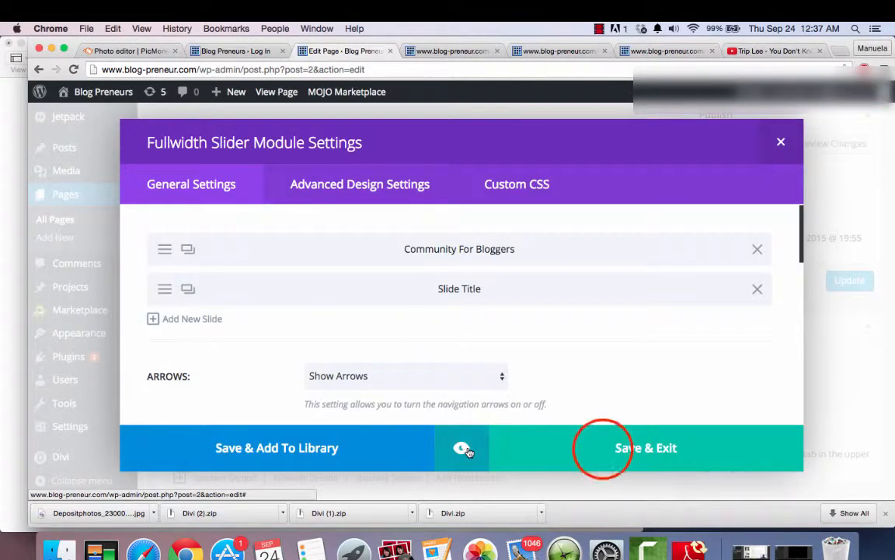
left_click(604, 453)
left_click(810, 143)
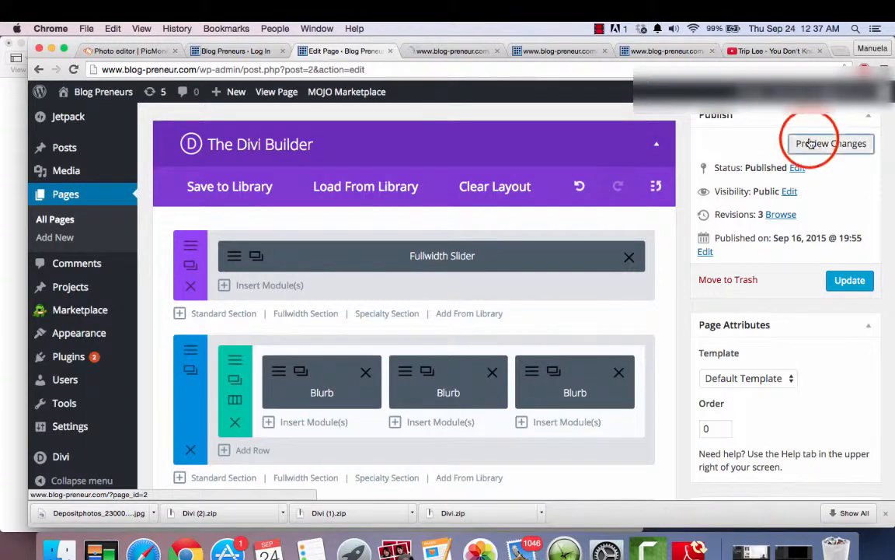
left_click(464, 51)
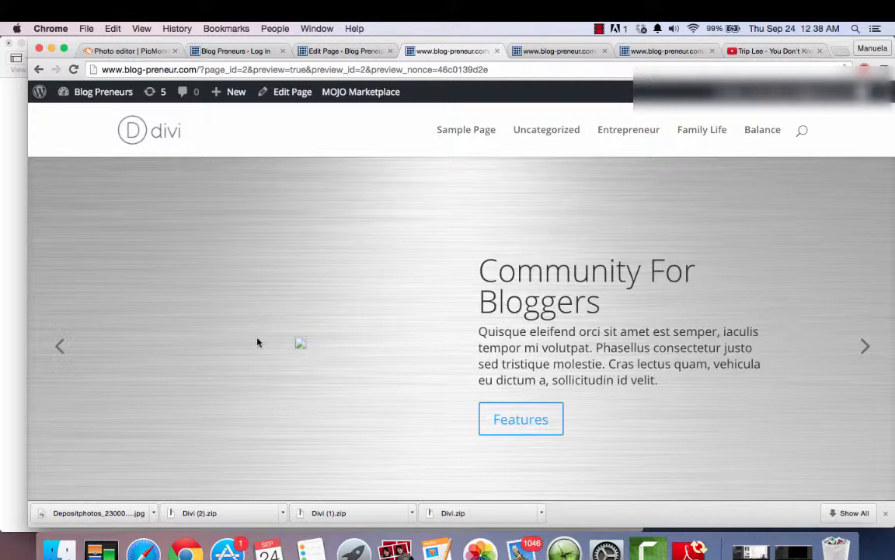
- Look over the previewed page from the slider to the blurbs, and close the preview
scroll(258, 342, "down", 10)
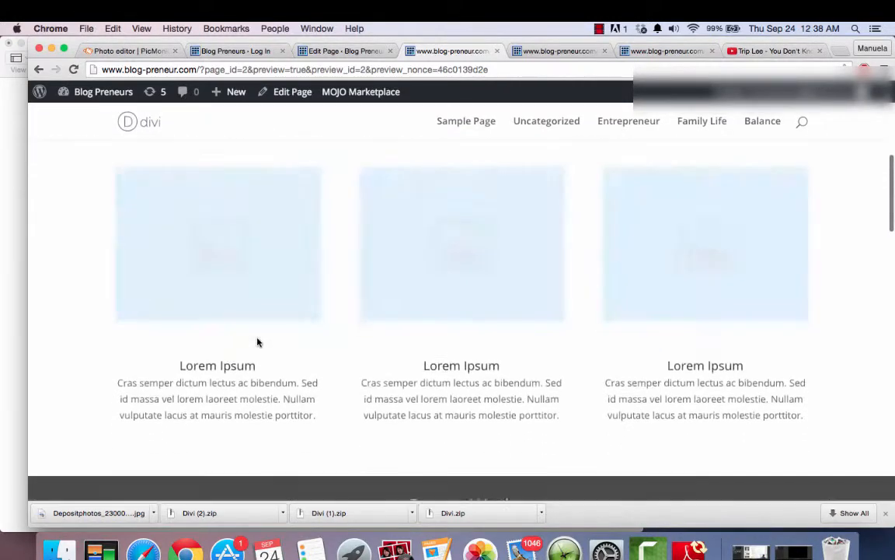
scroll(256, 342, "up", 10)
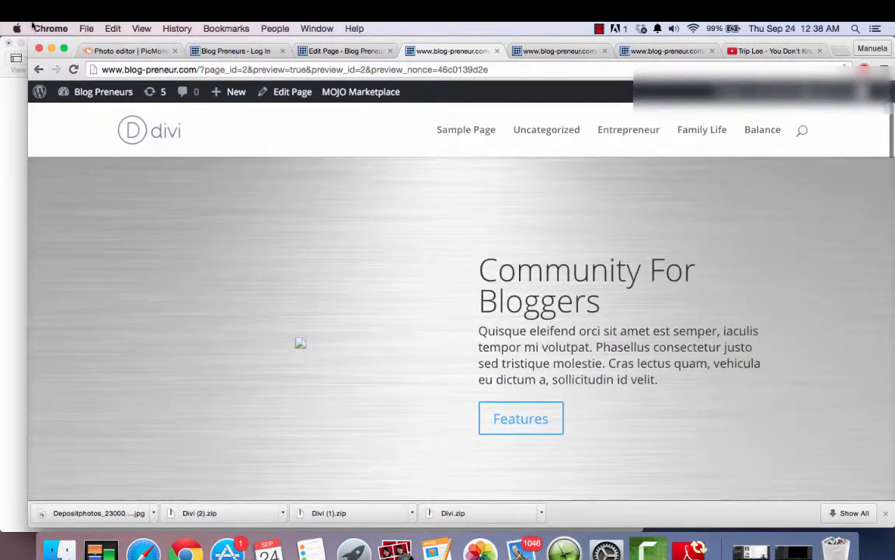
left_click(497, 50)
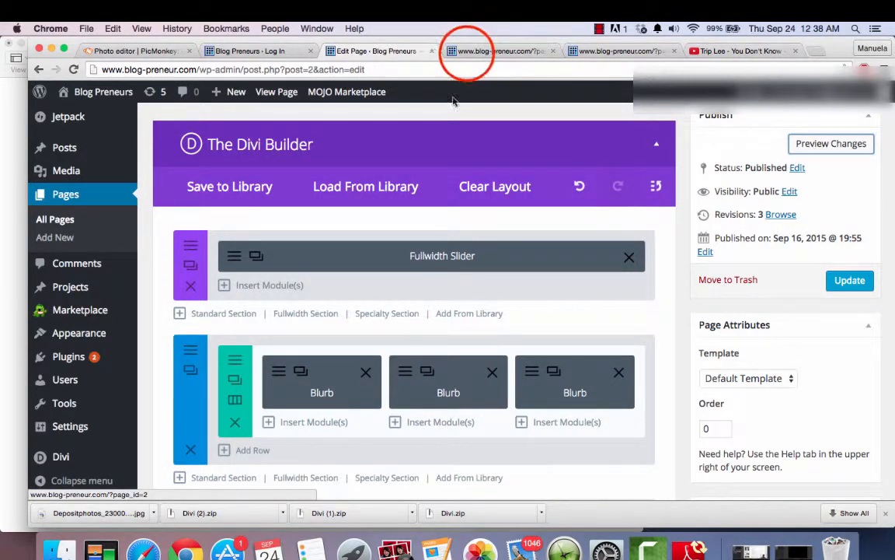
- View the live home page, and look through the Welcome To Blog Preneurs! post preview with its image, text and video
left_click(466, 51)
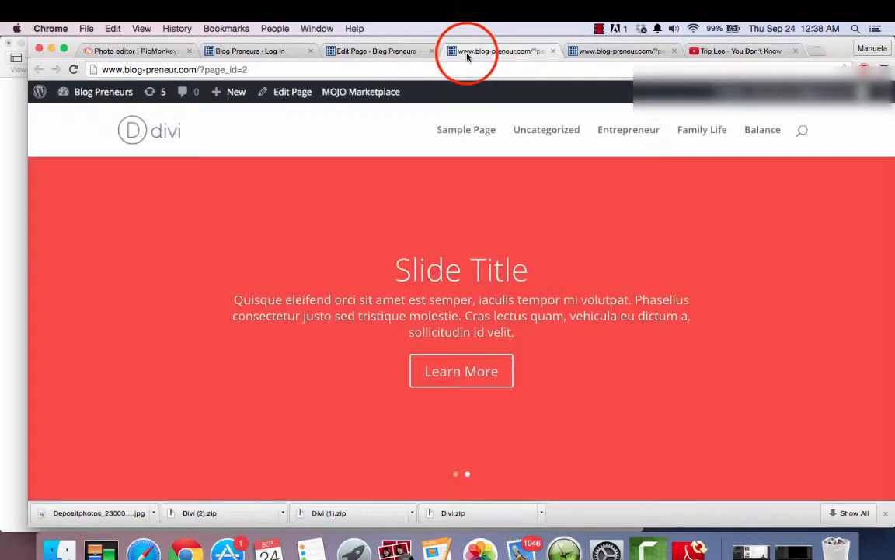
left_click(610, 51)
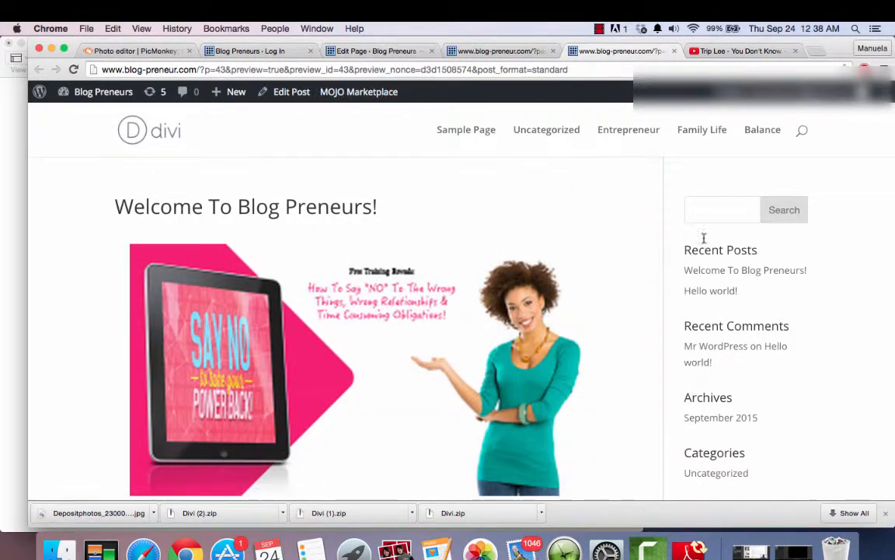
scroll(670, 308, "down", 10)
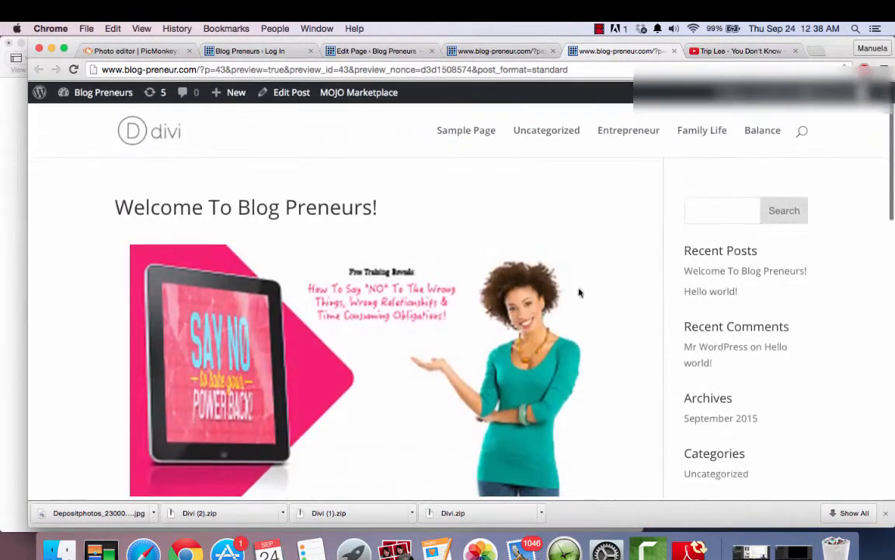
mouse_move(91, 100)
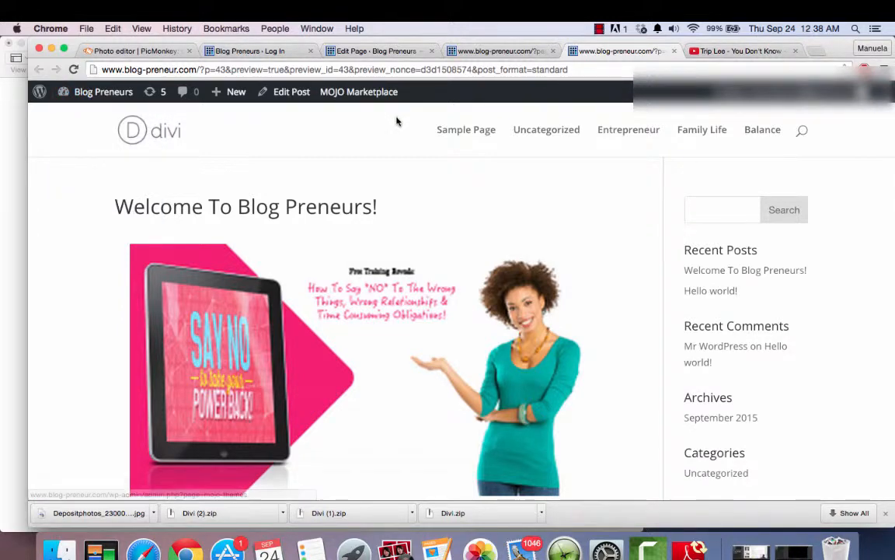
scroll(612, 334, "down", 5)
scroll(611, 342, "up", 5)
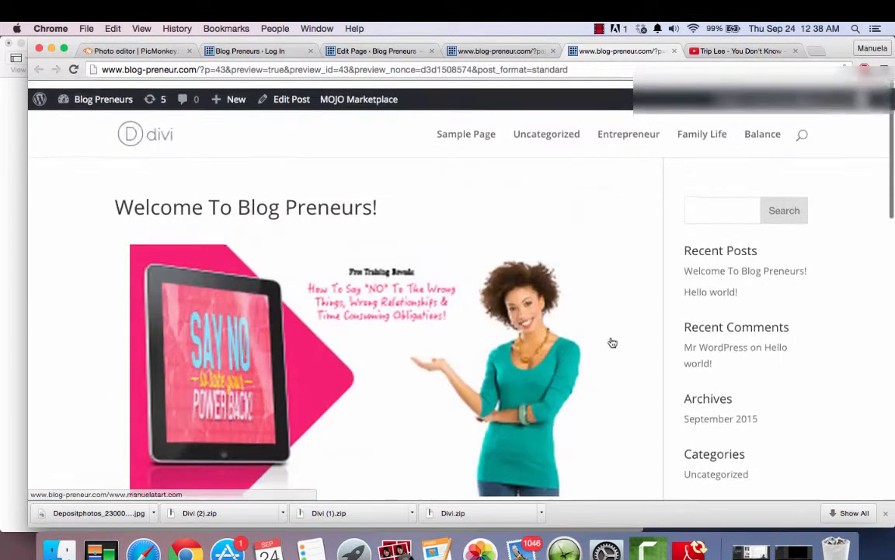
scroll(612, 342, "down", 10)
scroll(611, 335, "up", 10)
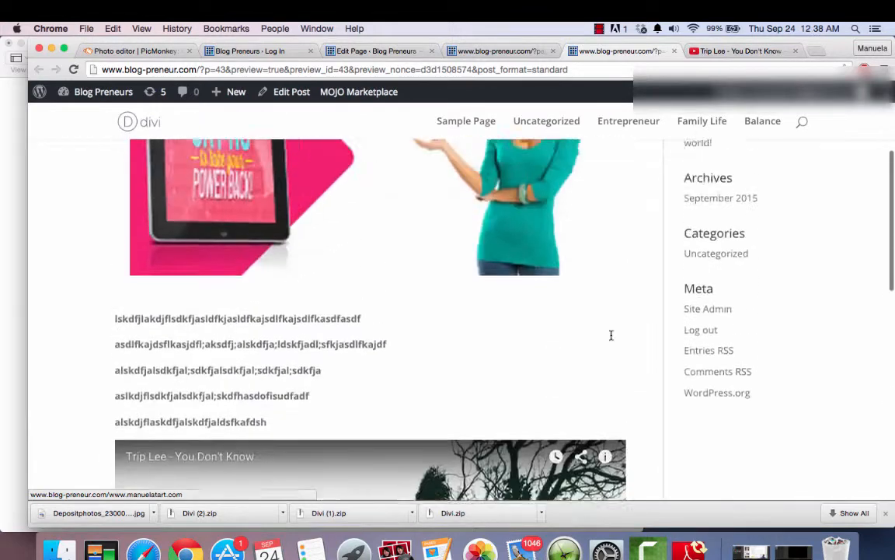
- Return to the live home page, cycle through its slider, and examine the remaining sections down past the testimonials and map
left_click(485, 51)
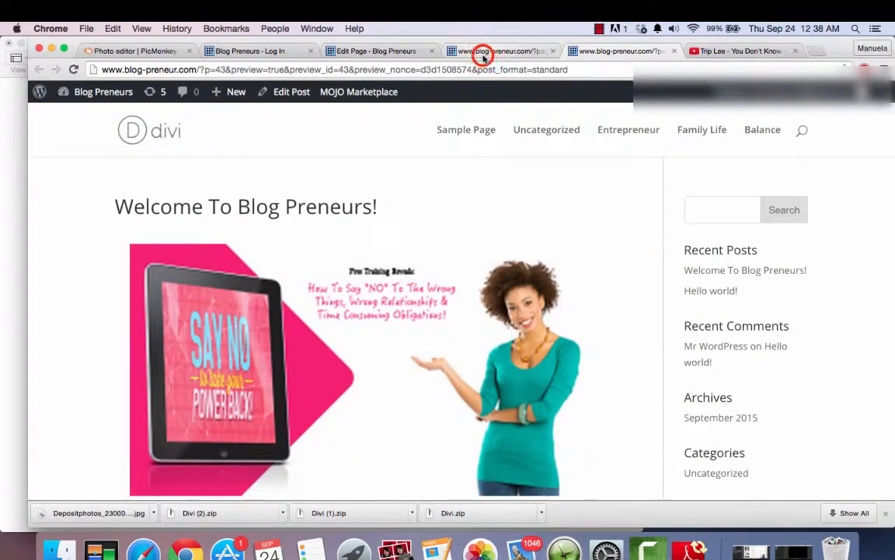
left_click(864, 330)
left_click(864, 329)
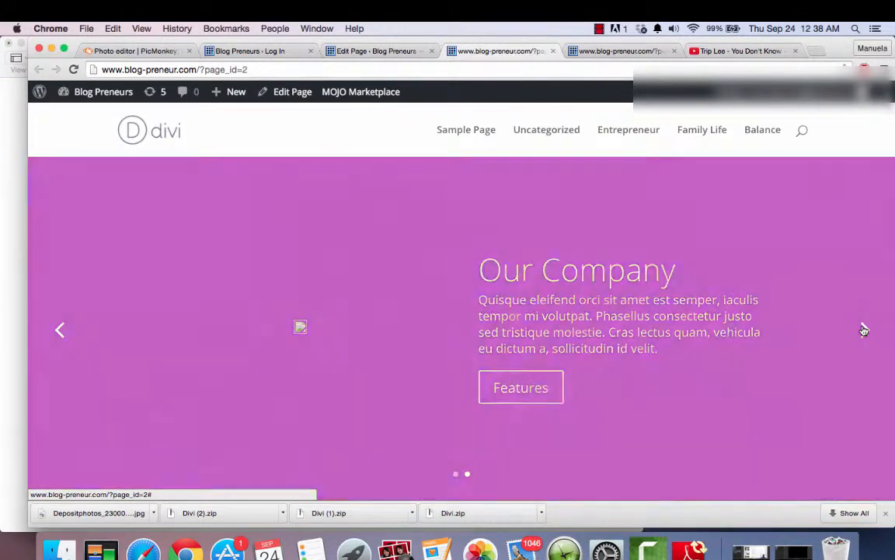
left_click(864, 330)
scroll(863, 329, "down", 6)
scroll(862, 329, "down", 15)
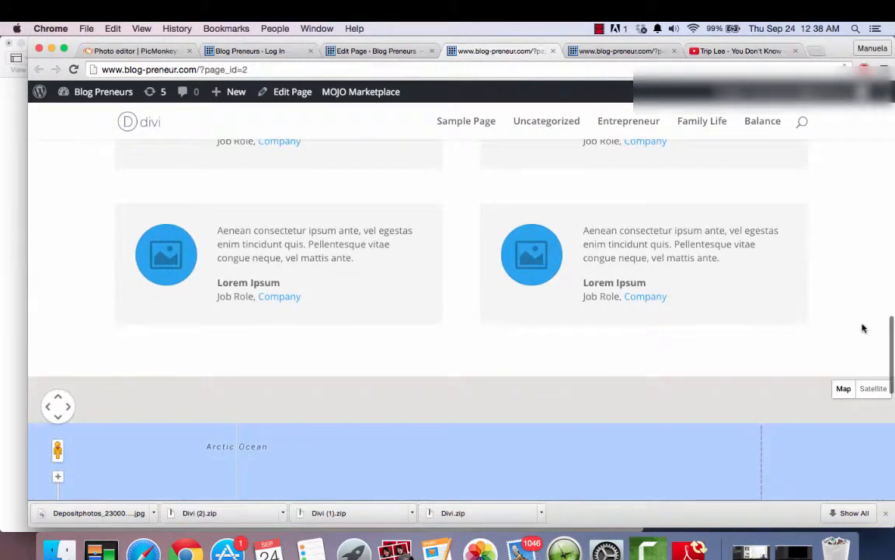
scroll(863, 327, "down", 2)
left_click(889, 377)
left_click_drag(889, 377, 892, 129)
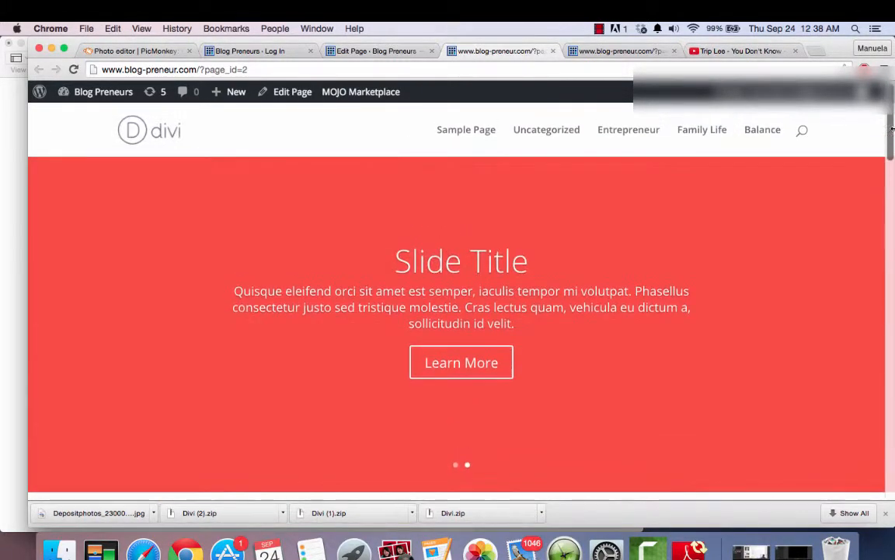
- Return to the page editor and load the Homepage Extended predefined layout into the page
left_click(406, 49)
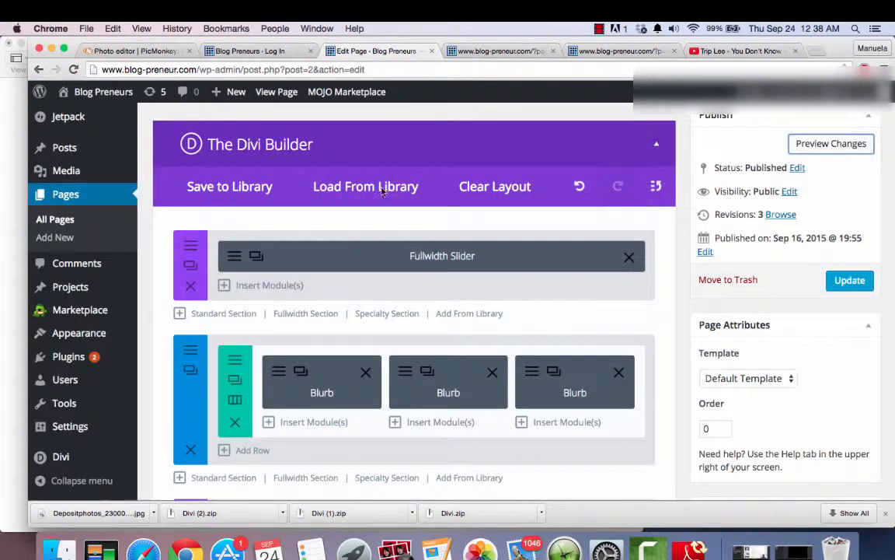
left_click(350, 186)
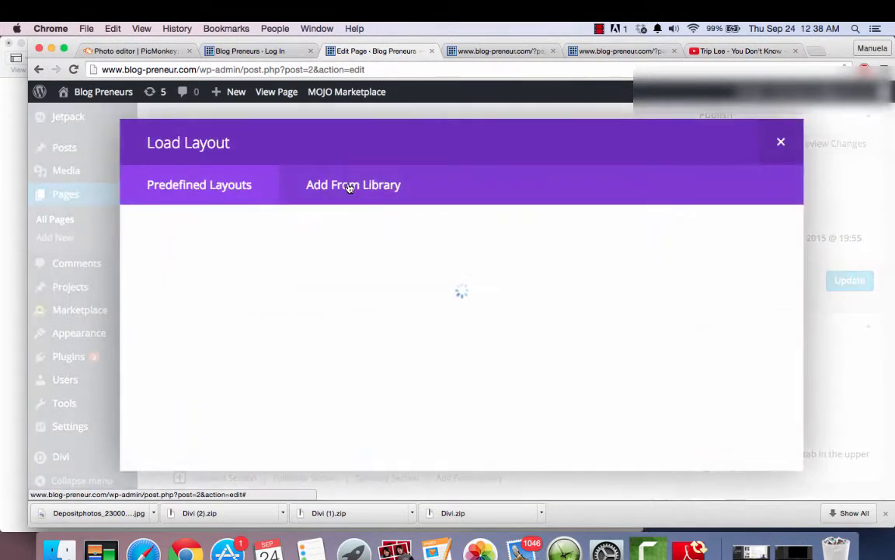
scroll(310, 327, "down", 8)
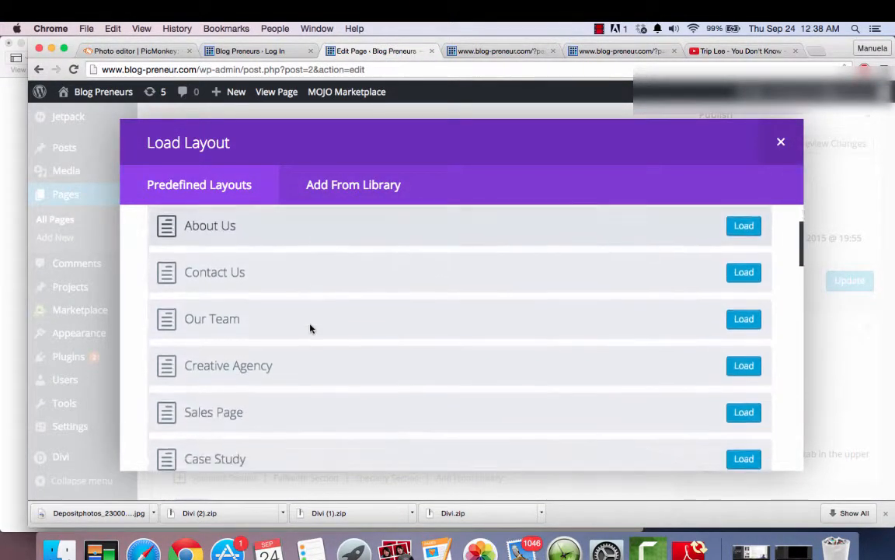
scroll(310, 328, "down", 10)
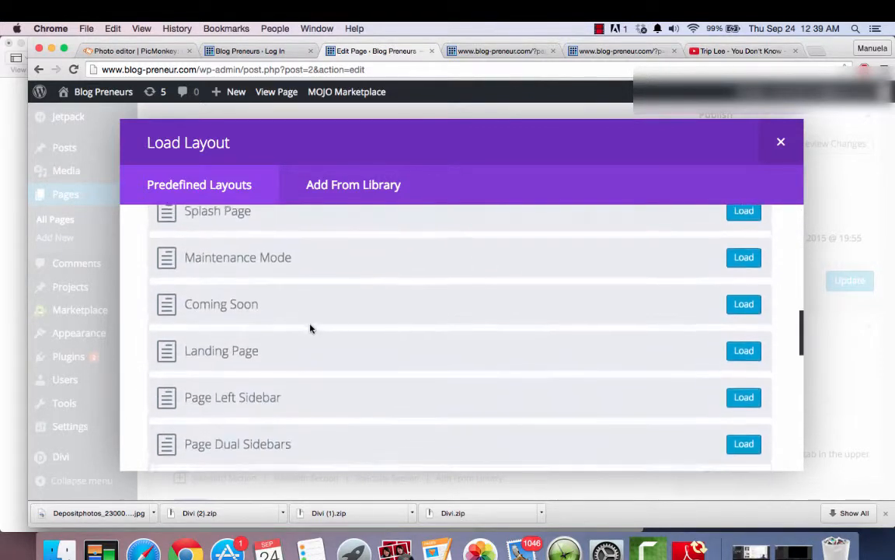
scroll(310, 328, "down", 10)
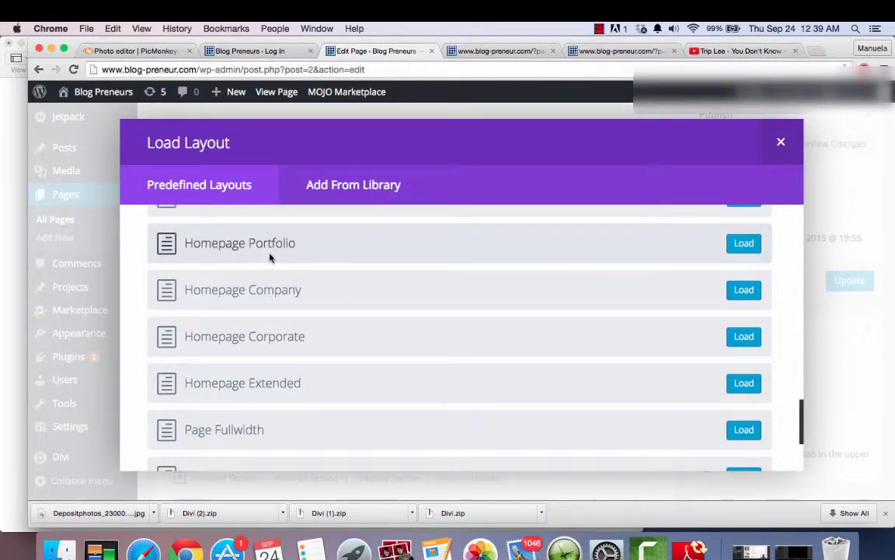
left_click(255, 387)
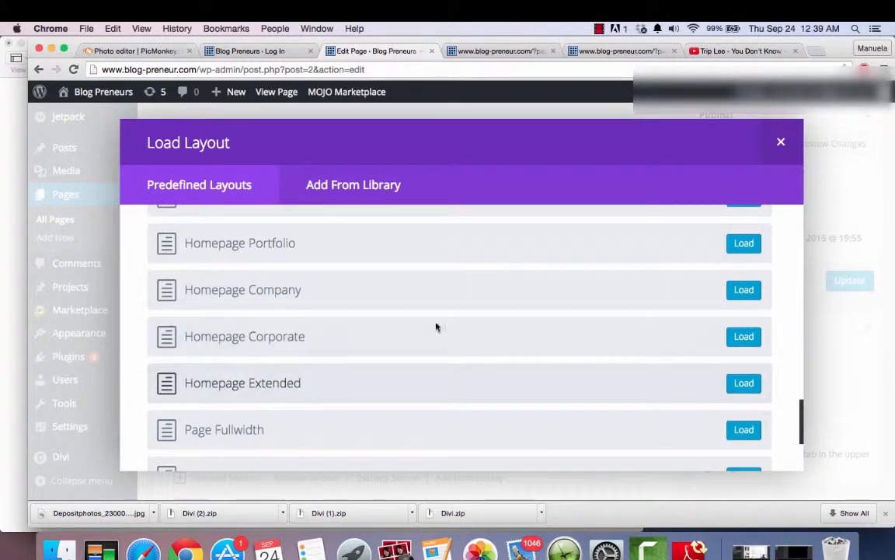
left_click(731, 382)
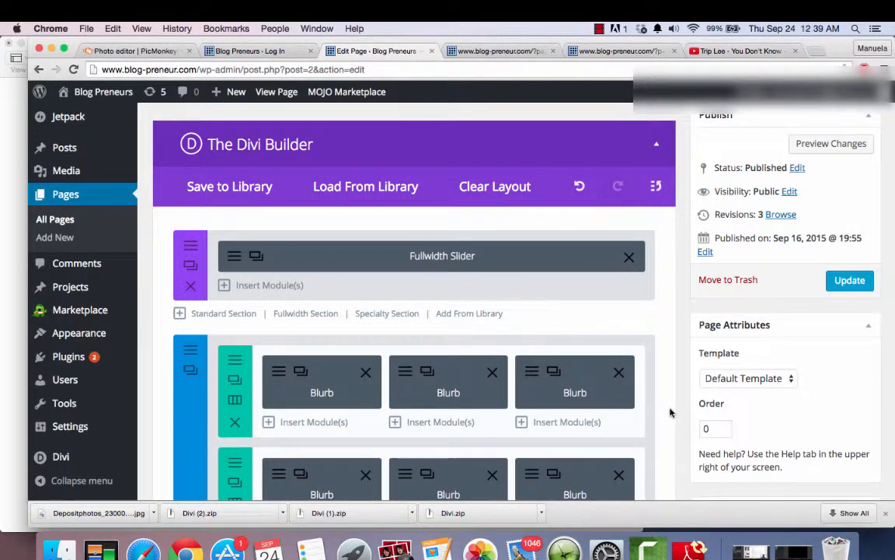
- Preview the page changes and cycle through the slides of the previewed page's slider
left_click(822, 144)
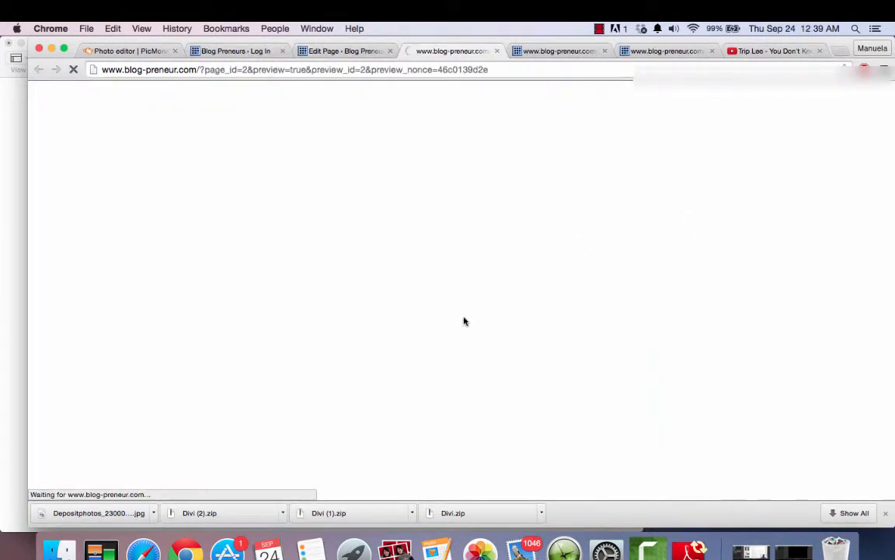
scroll(464, 319, "down", 2)
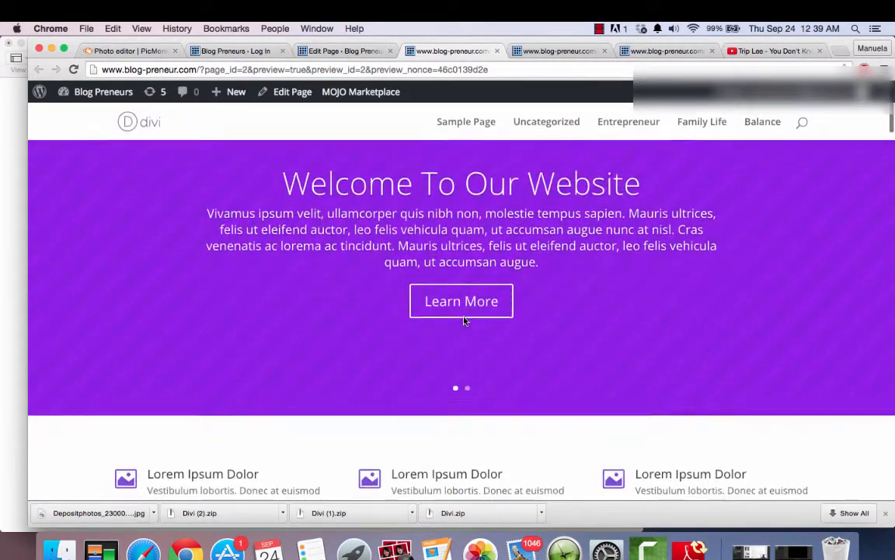
left_click(864, 244)
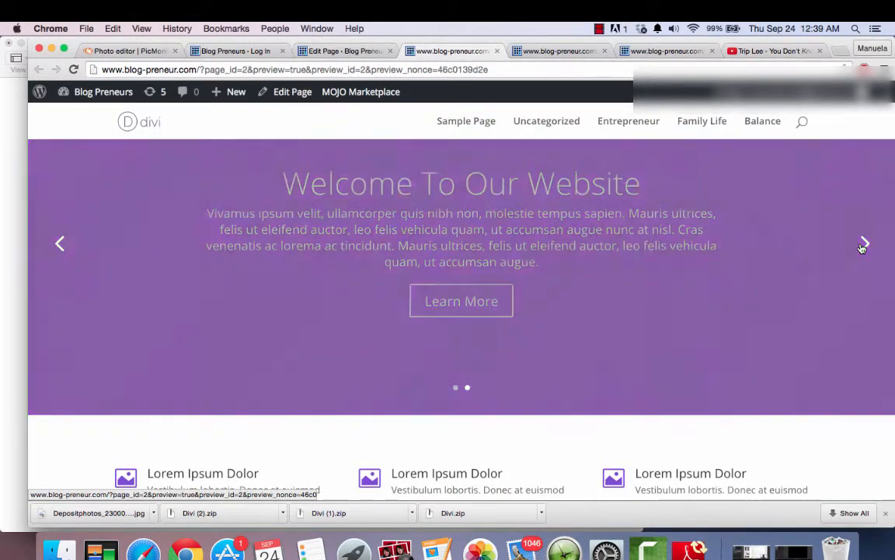
left_click(863, 245)
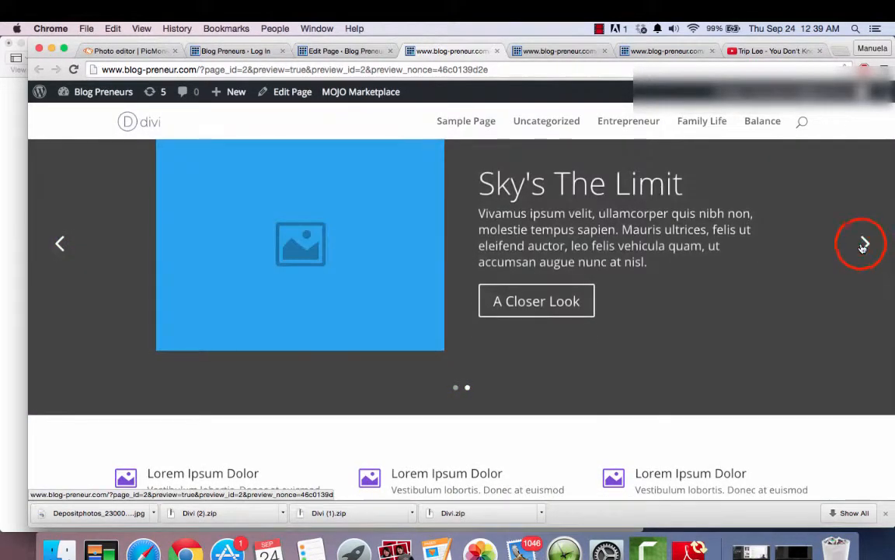
- Examine the previewed page's remaining sections, from the blurbs and call to action down to the illustrated feature grid
scroll(863, 249, "down", 5)
scroll(862, 249, "down", 1)
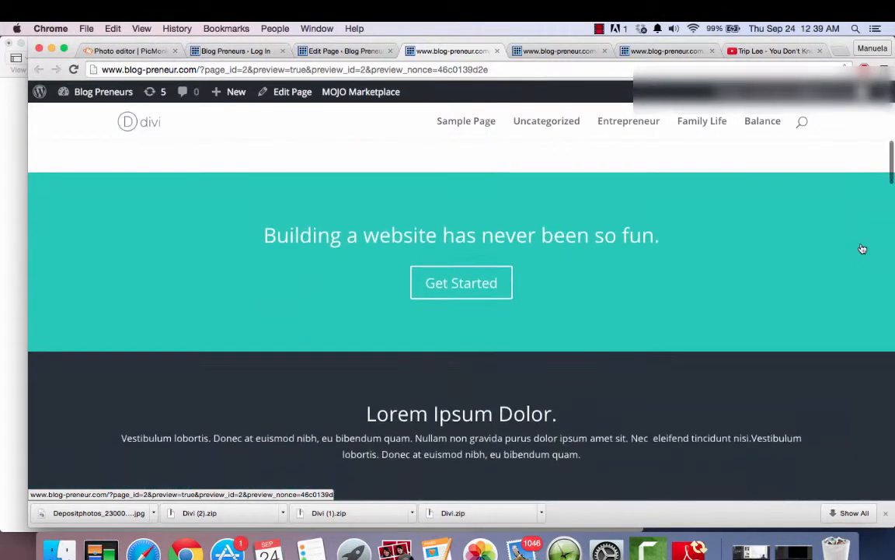
scroll(862, 248, "up", 4)
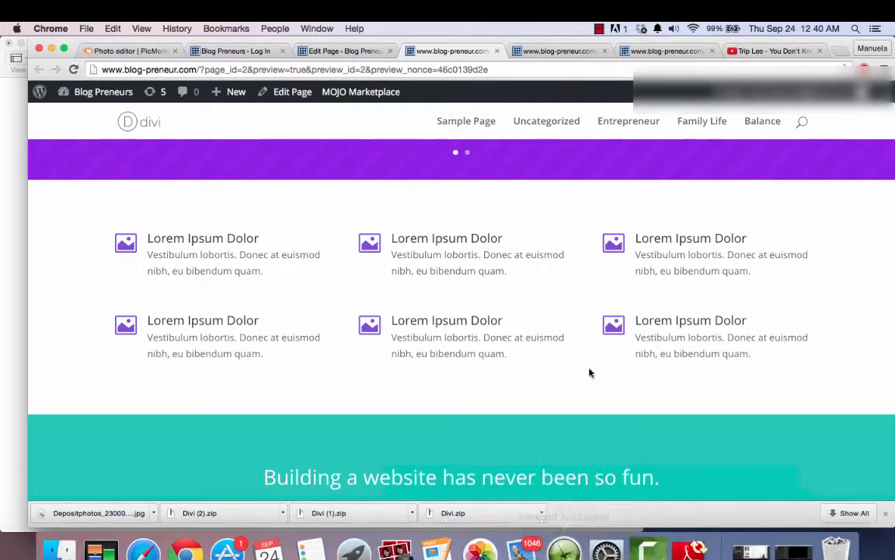
scroll(589, 371, "down", 10)
scroll(589, 364, "down", 4)
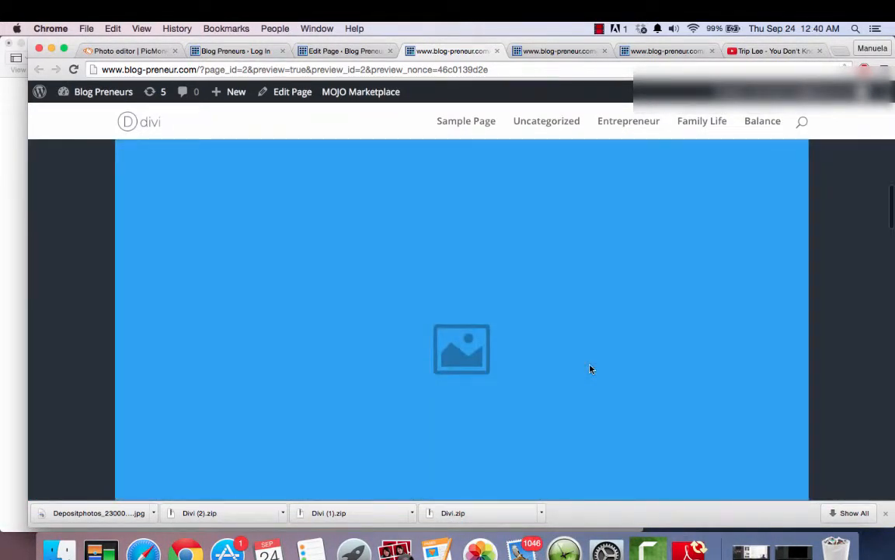
left_click_drag(892, 212, 887, 254)
mouse_move(886, 212)
left_mouse_down()
mouse_move(892, 400)
mouse_move(884, 379)
left_mouse_up()
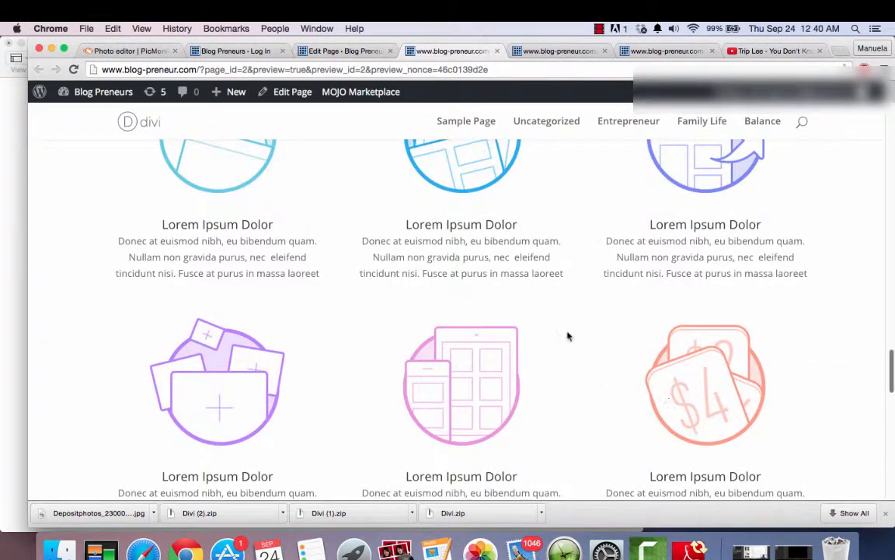
scroll(569, 336, "up", 3)
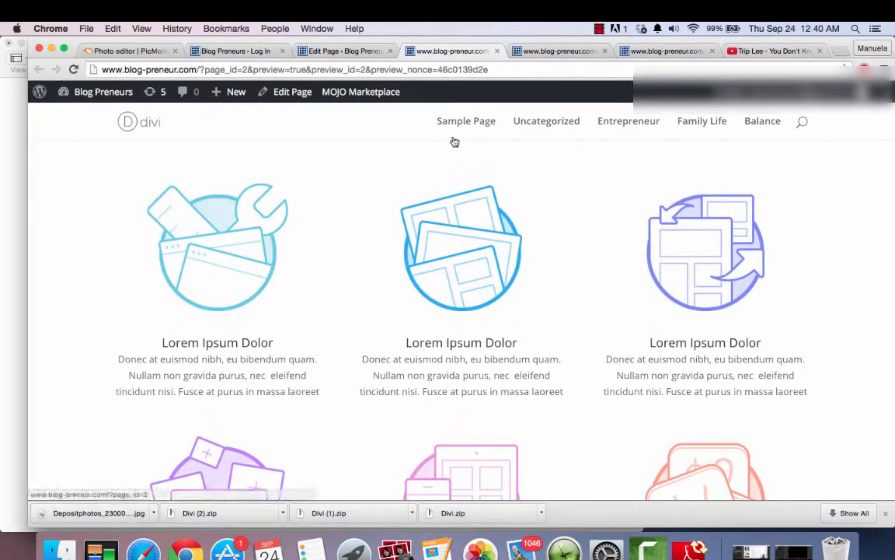
- Return to the Sample Page editor, try to browse the revisions, stay on the page, and update it
left_click(356, 50)
left_click(344, 47)
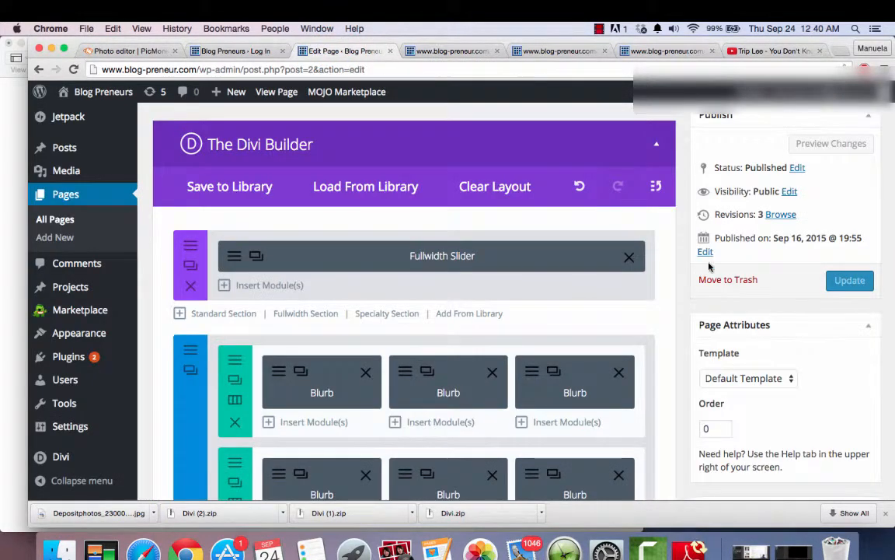
scroll(688, 317, "down", 5)
scroll(687, 316, "up", 10)
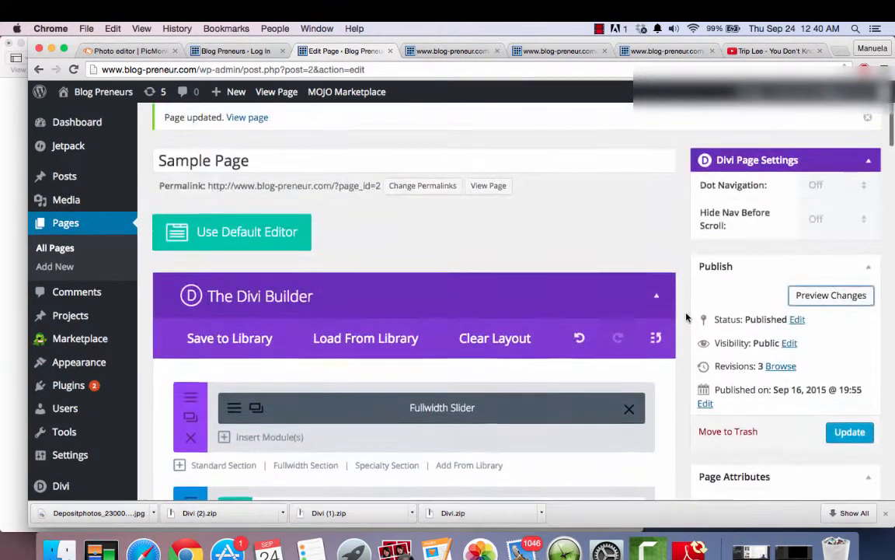
scroll(687, 316, "down", 10)
scroll(687, 316, "up", 10)
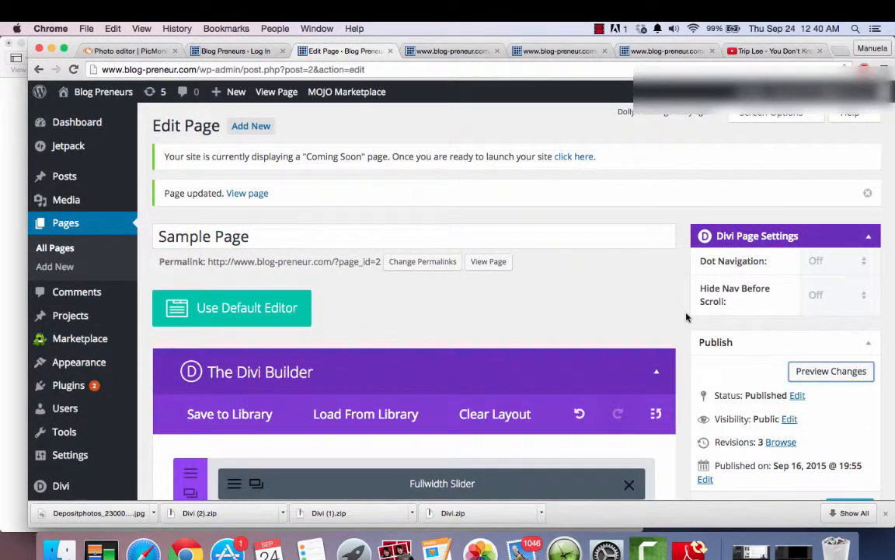
scroll(687, 317, "down", 4)
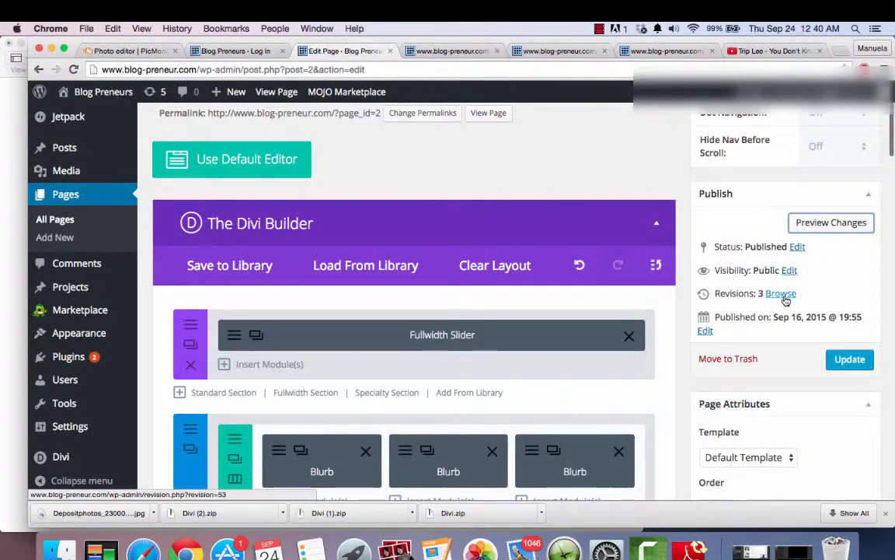
left_click(784, 295)
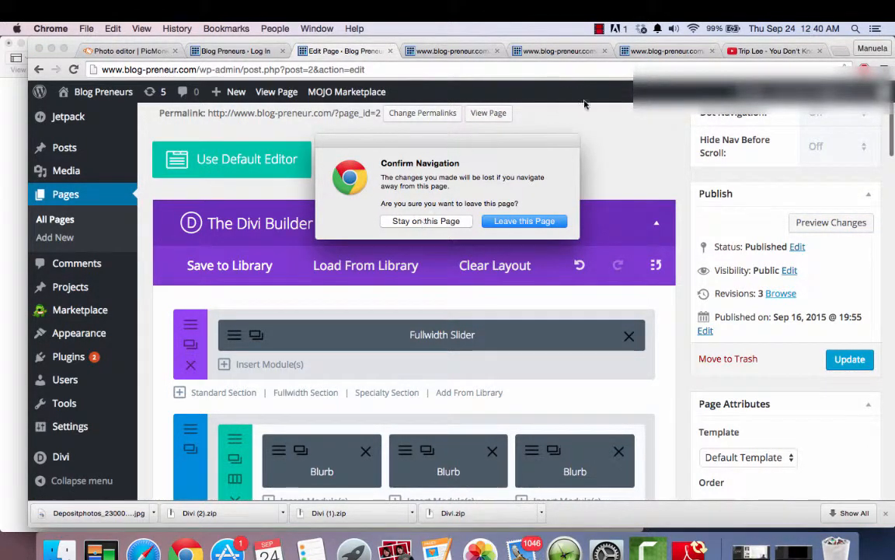
left_click(425, 221)
left_click(850, 360)
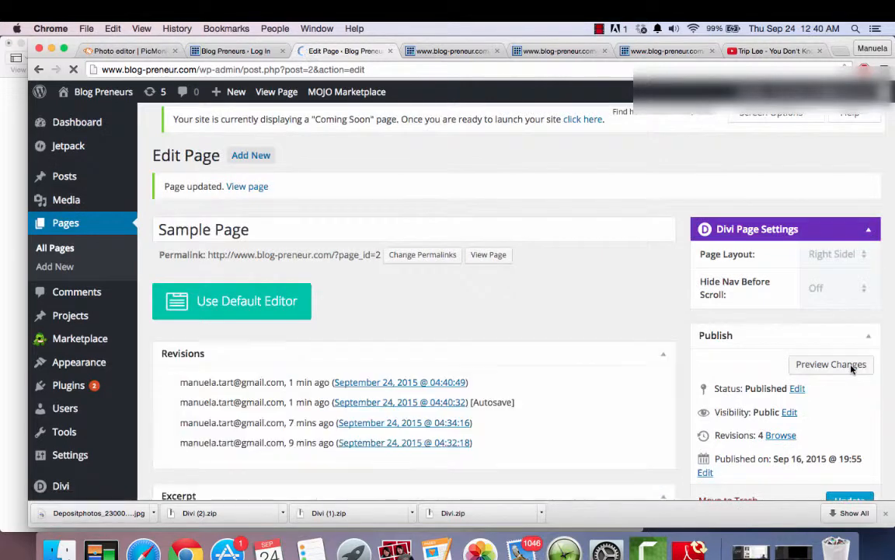
- Open the revision comparison of Sample Page and look over the current revision
scroll(681, 411, "down", 3)
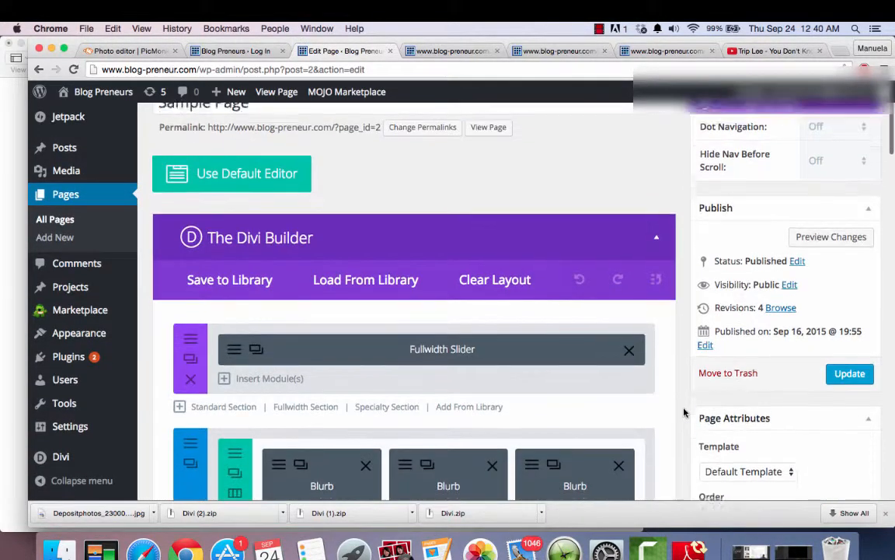
left_click(774, 292)
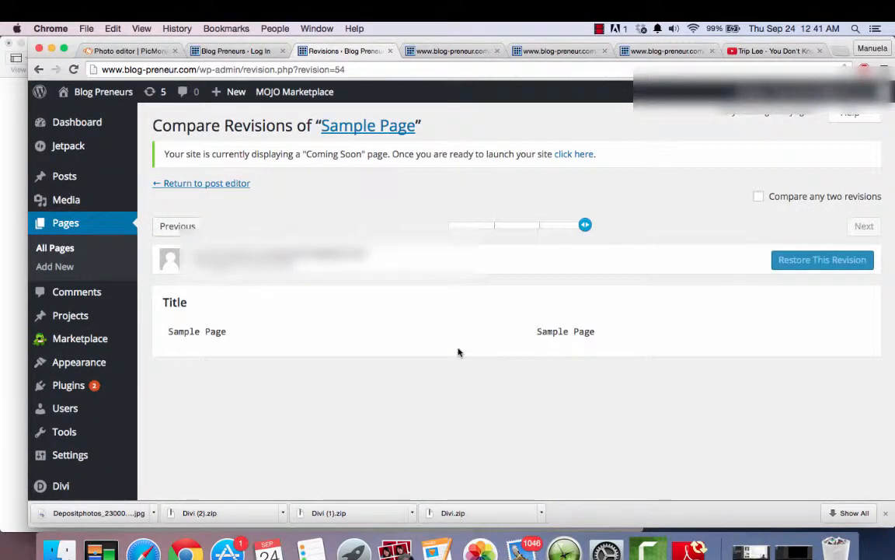
scroll(459, 352, "down", 2)
scroll(459, 350, "up", 3)
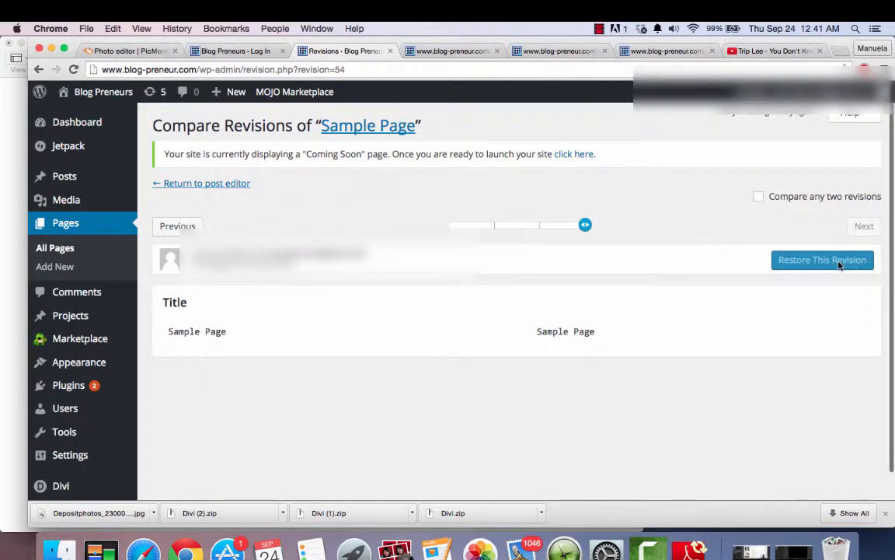
left_click(585, 225)
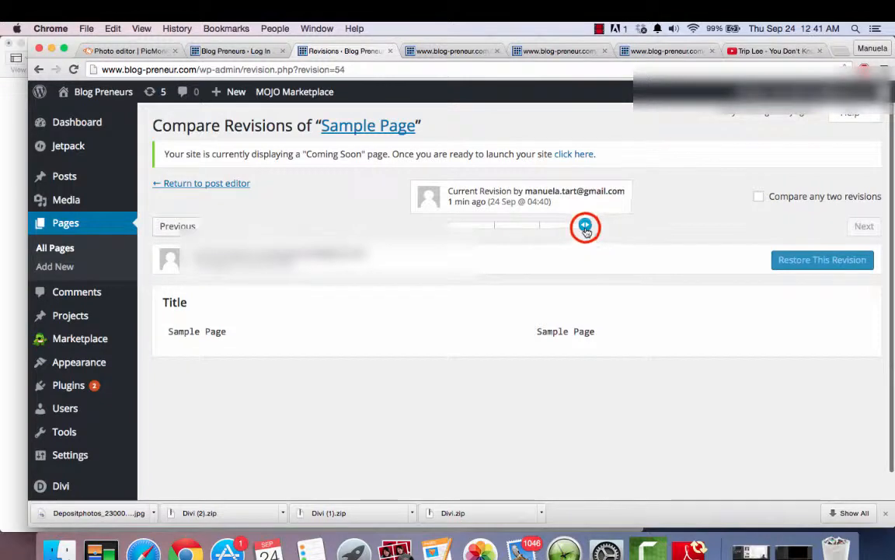
- Go back to the preceding autosave, examine its content code, and return to the current revision
left_click(173, 226)
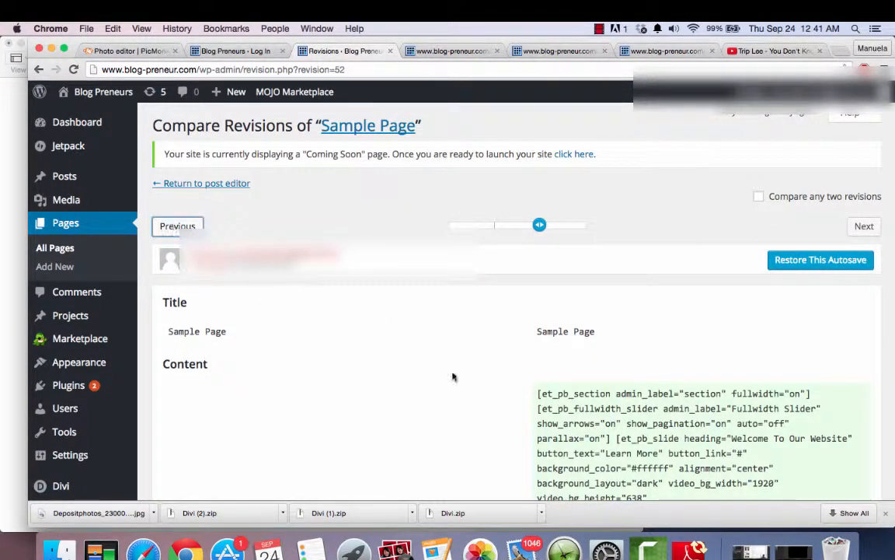
scroll(459, 396, "down", 10)
scroll(459, 398, "down", 15)
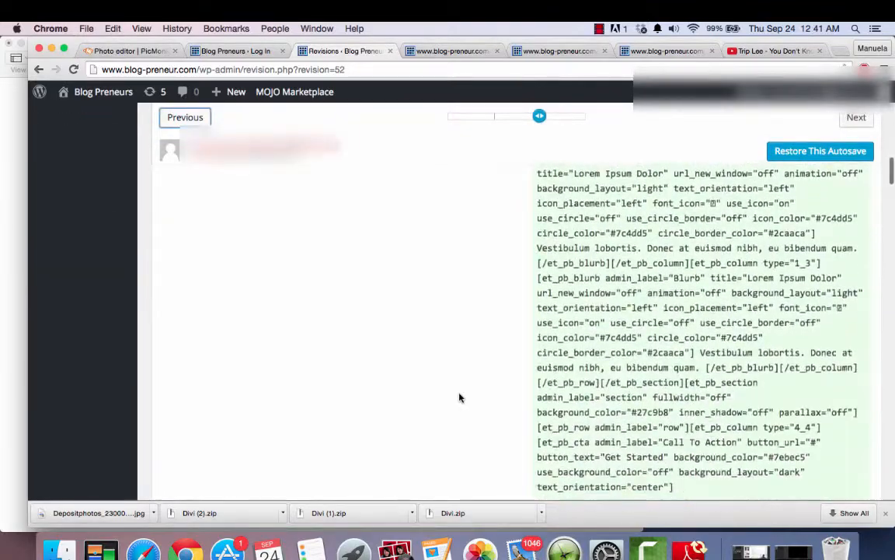
scroll(459, 398, "up", 15)
scroll(459, 398, "up", 10)
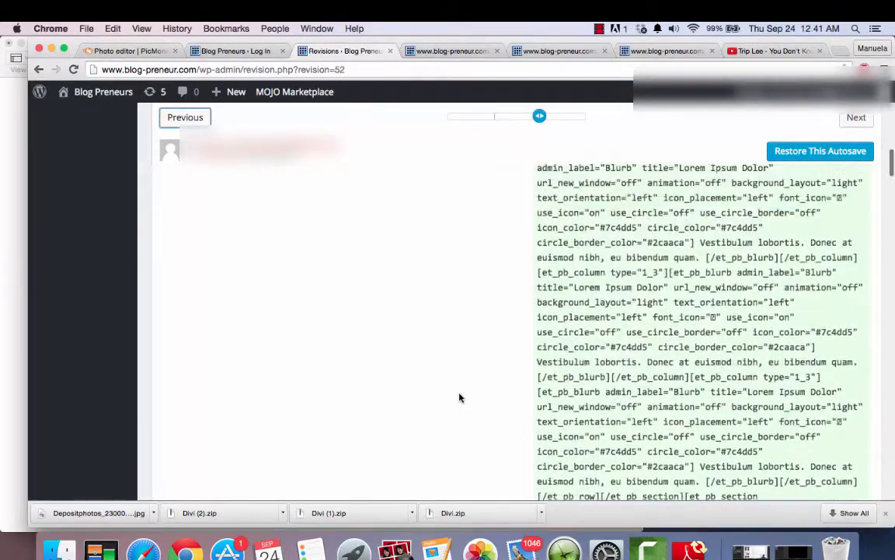
scroll(460, 398, "up", 3)
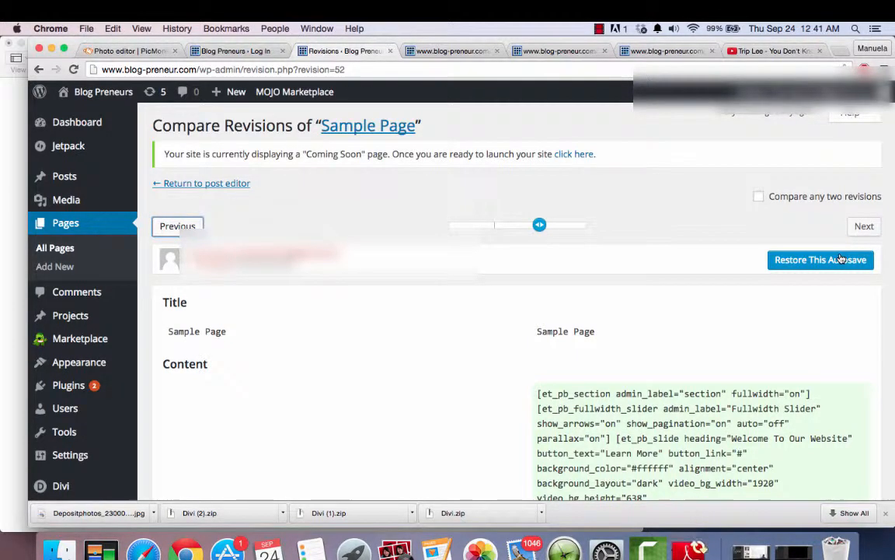
left_click(865, 229)
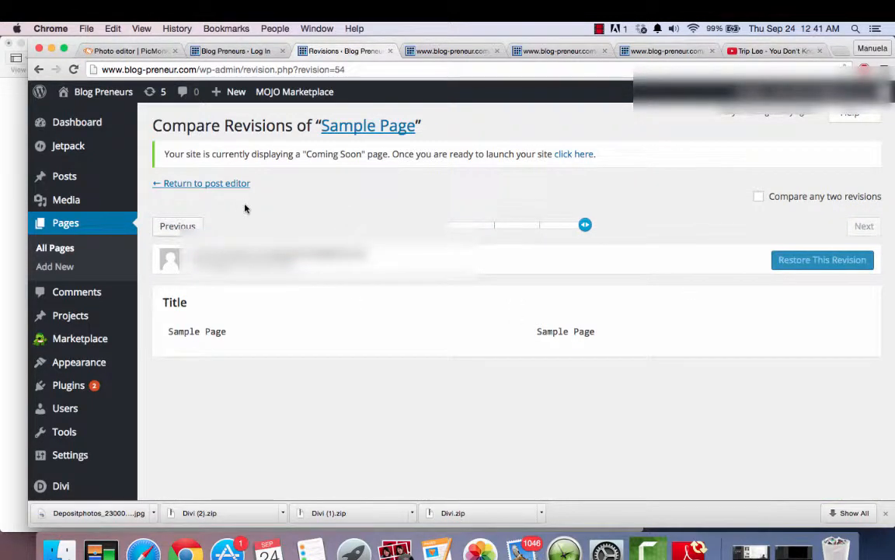
- View the Comments list and look through the options available under Appearance, Plugins, Users and Settings
left_click(101, 297)
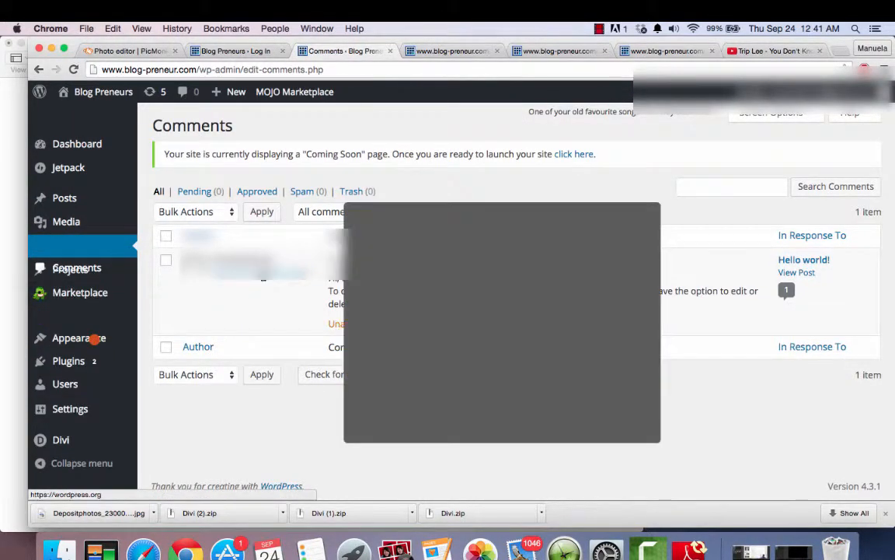
left_click(210, 473)
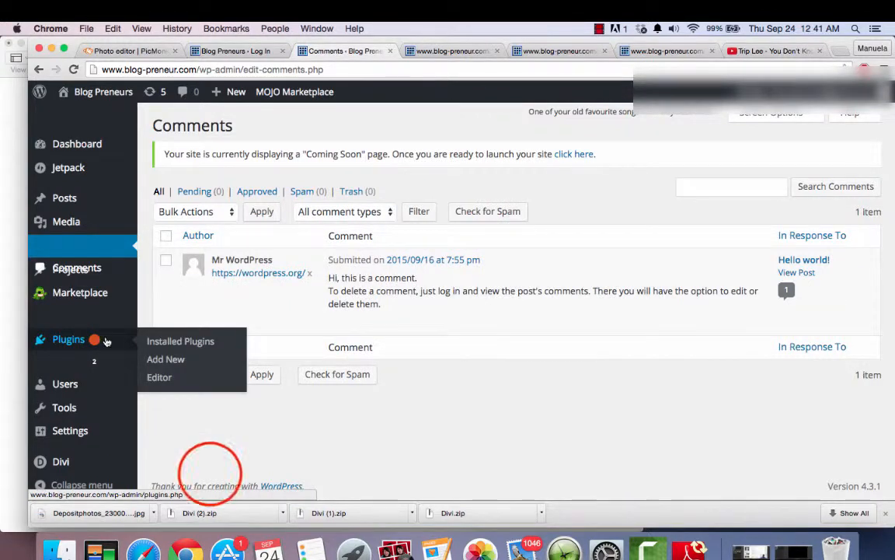
mouse_move(62, 325)
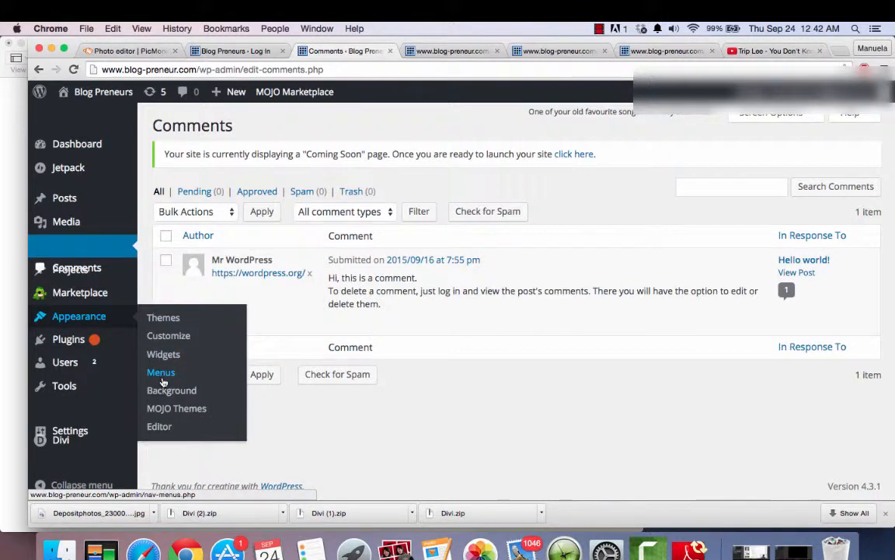
mouse_move(85, 342)
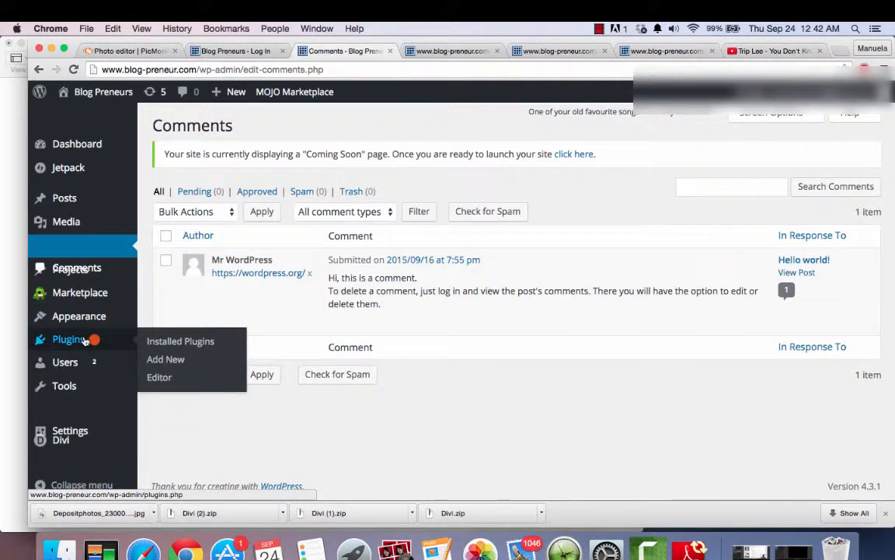
mouse_move(74, 371)
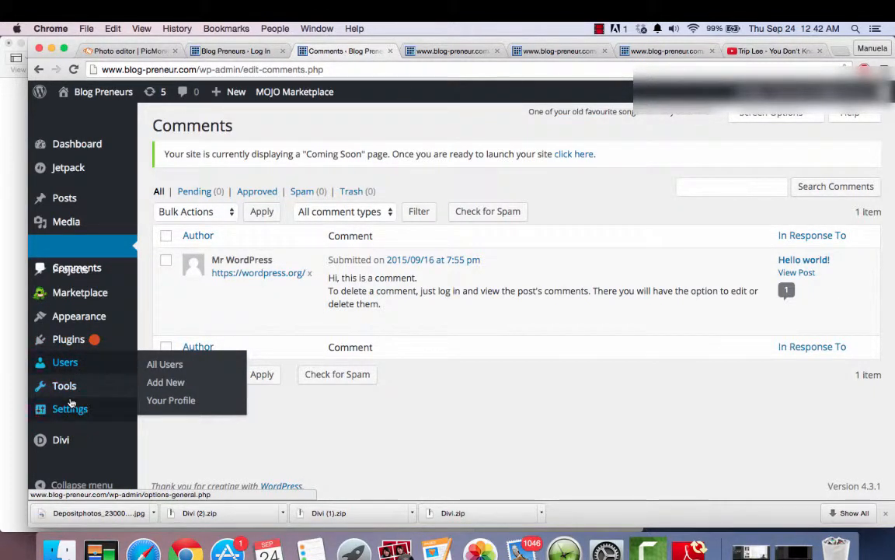
mouse_move(101, 416)
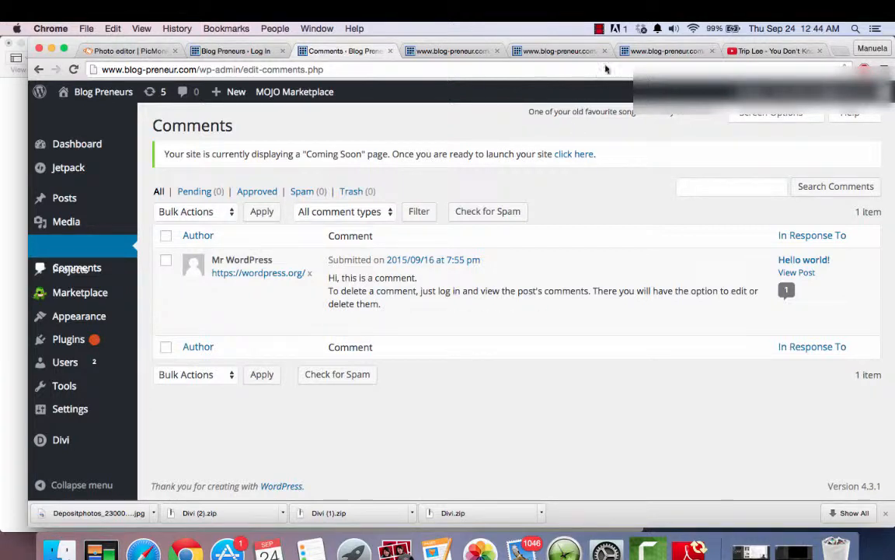
left_click(601, 29)
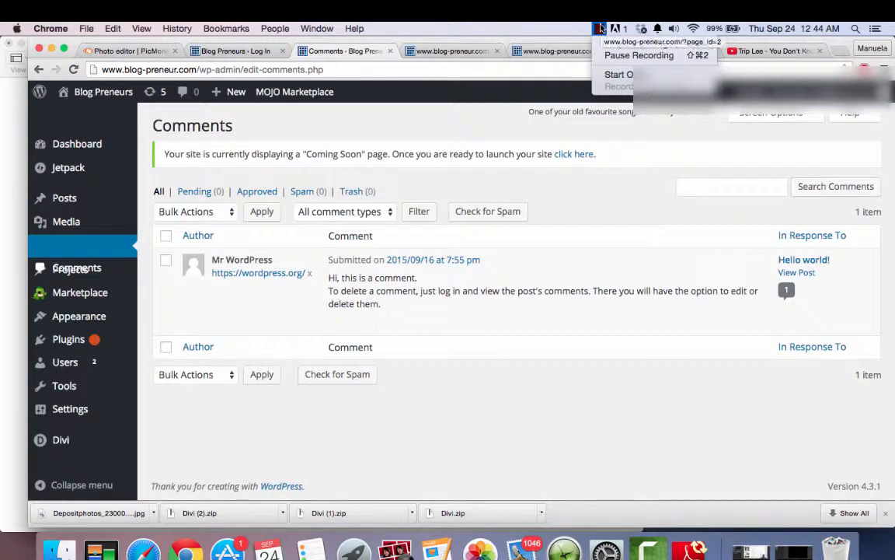